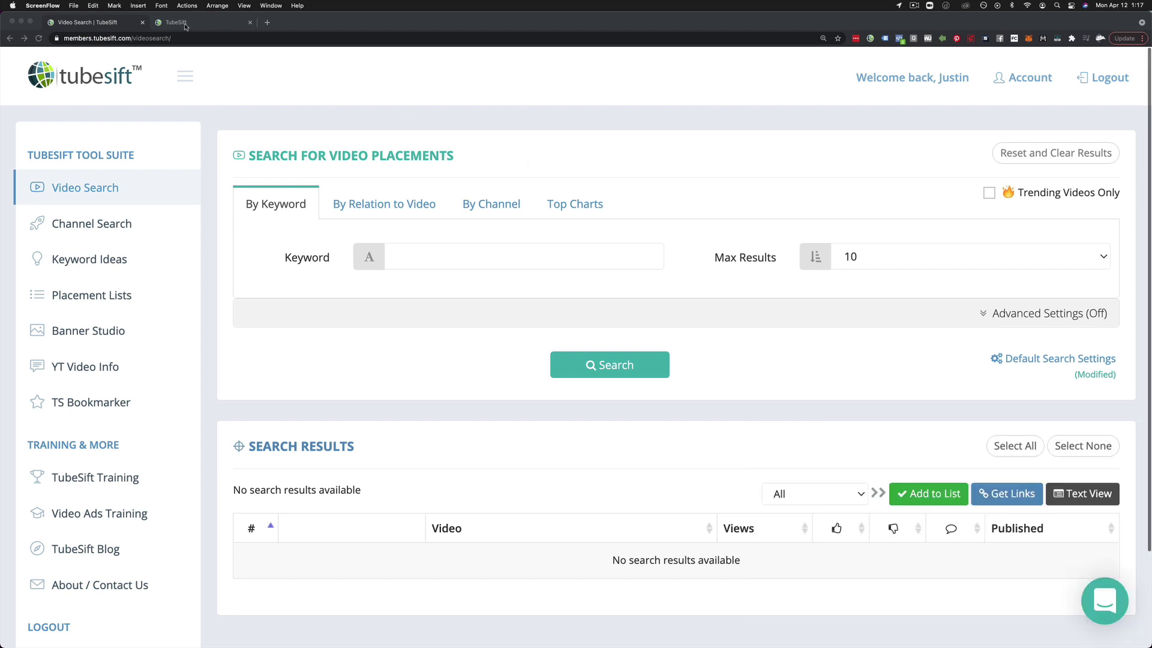
Step: Return from the TubeSift homepage tab to the members' Video Search page
click(184, 21)
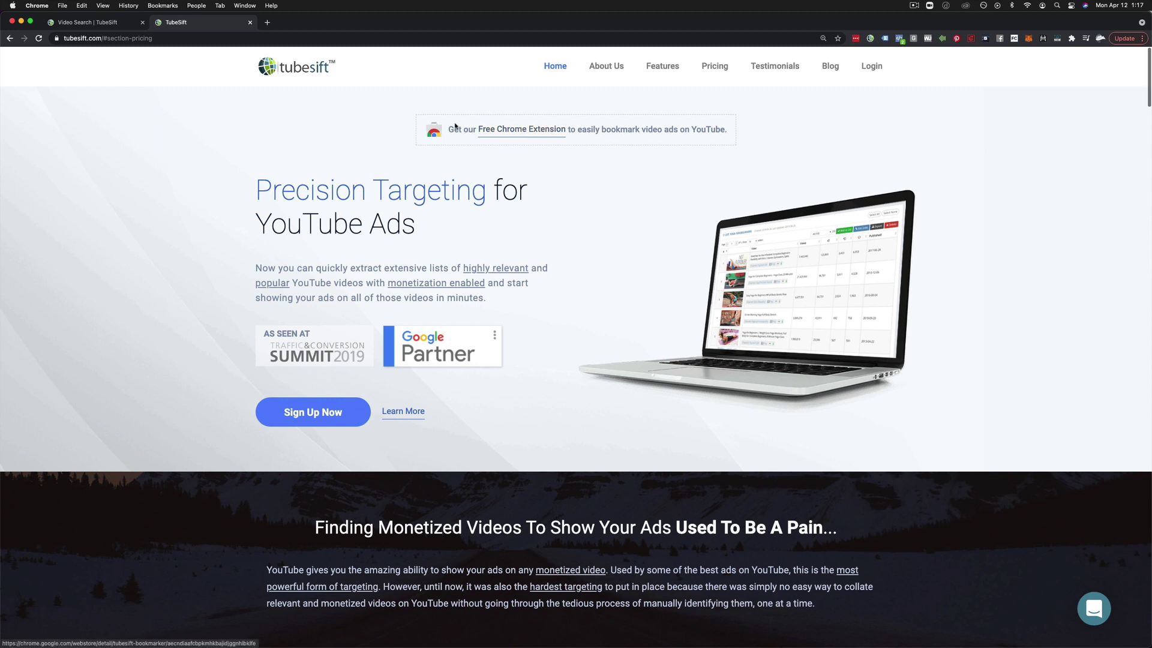
click(94, 22)
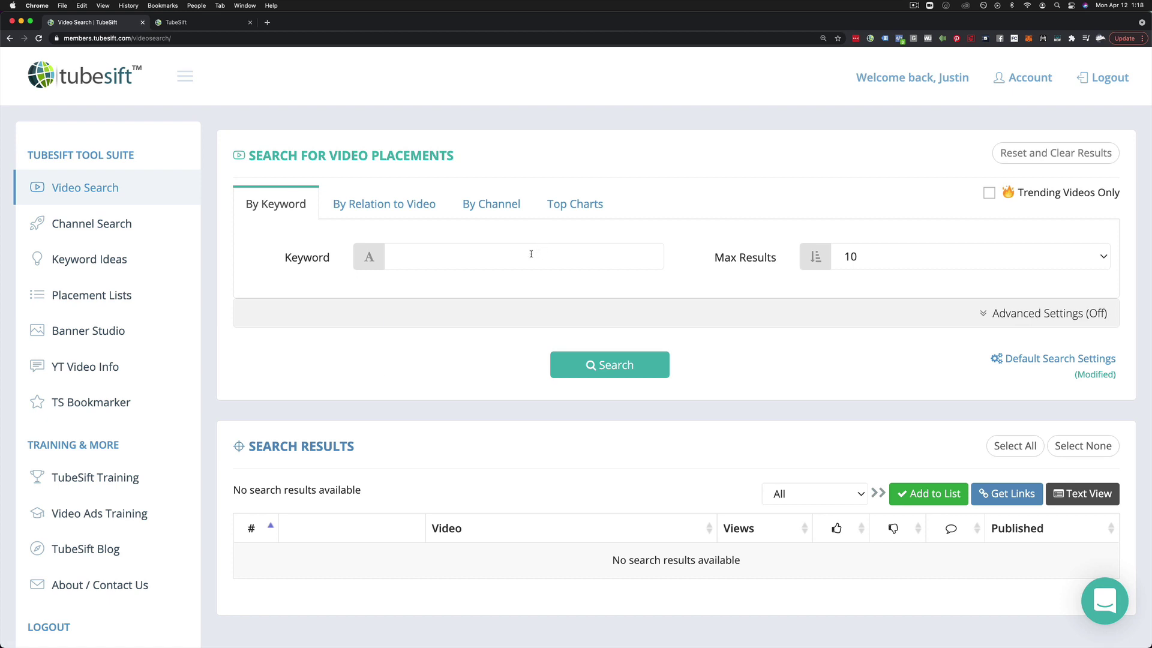
Step: Enter the keyword 'tips for first time home buyers' via autocomplete, leaving maximum results unchanged
click(531, 254)
text(hot)
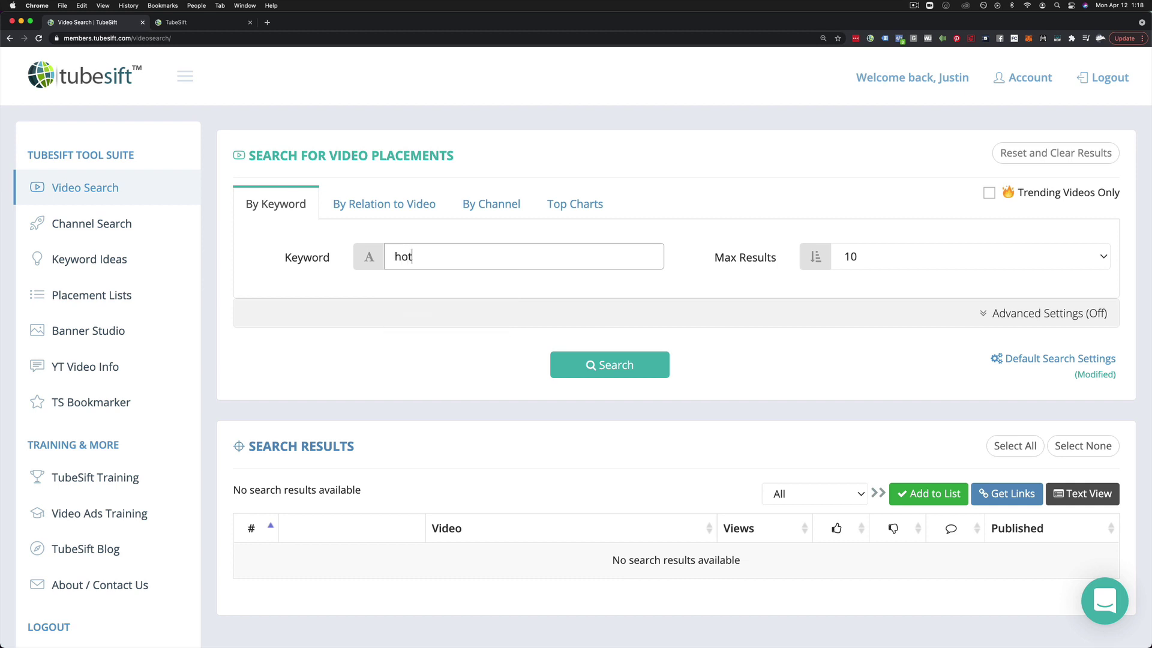
text(w to run ads)
text(on youtube)
click(947, 261)
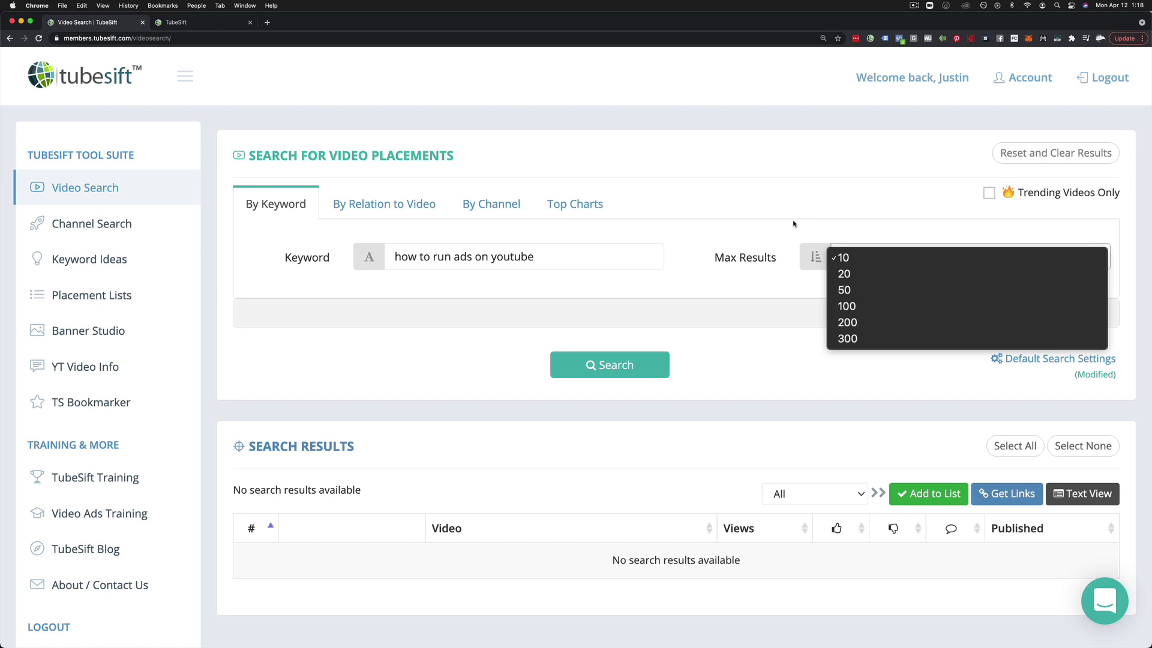
triple_click(570, 256)
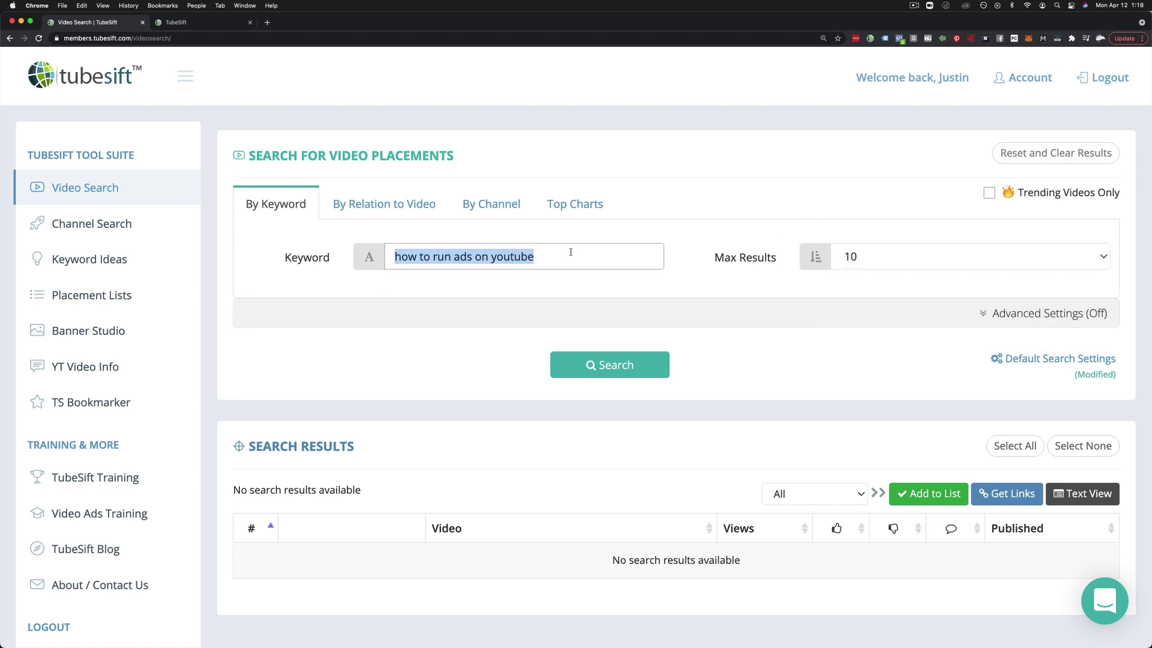
text(tips for)
click(435, 282)
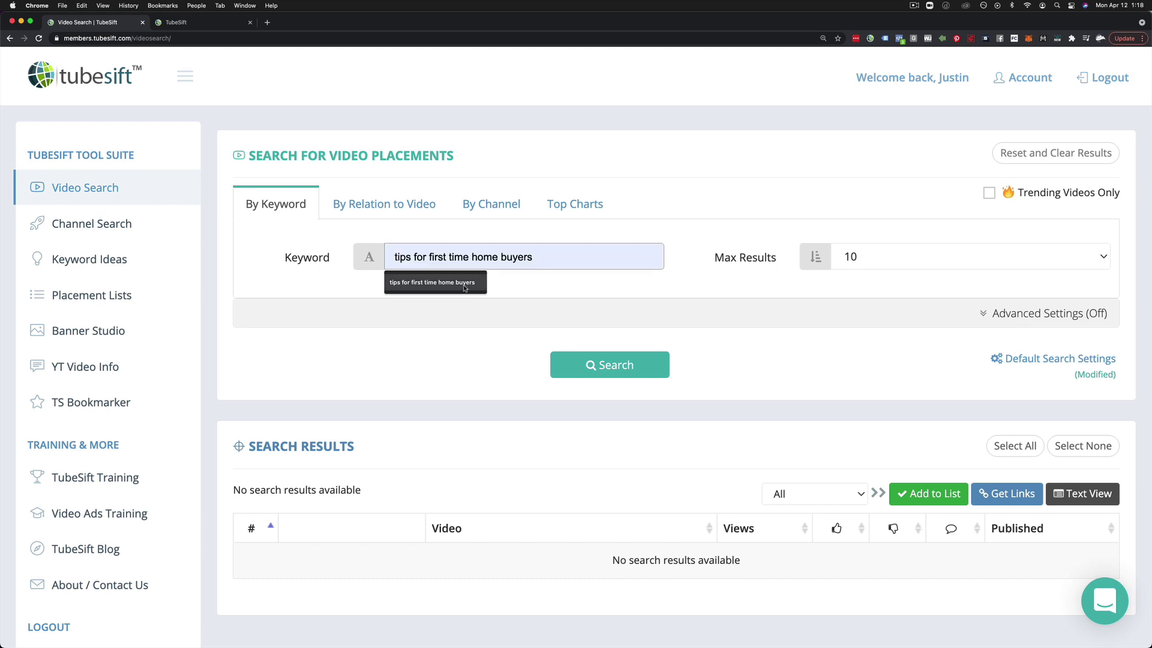
click(967, 257)
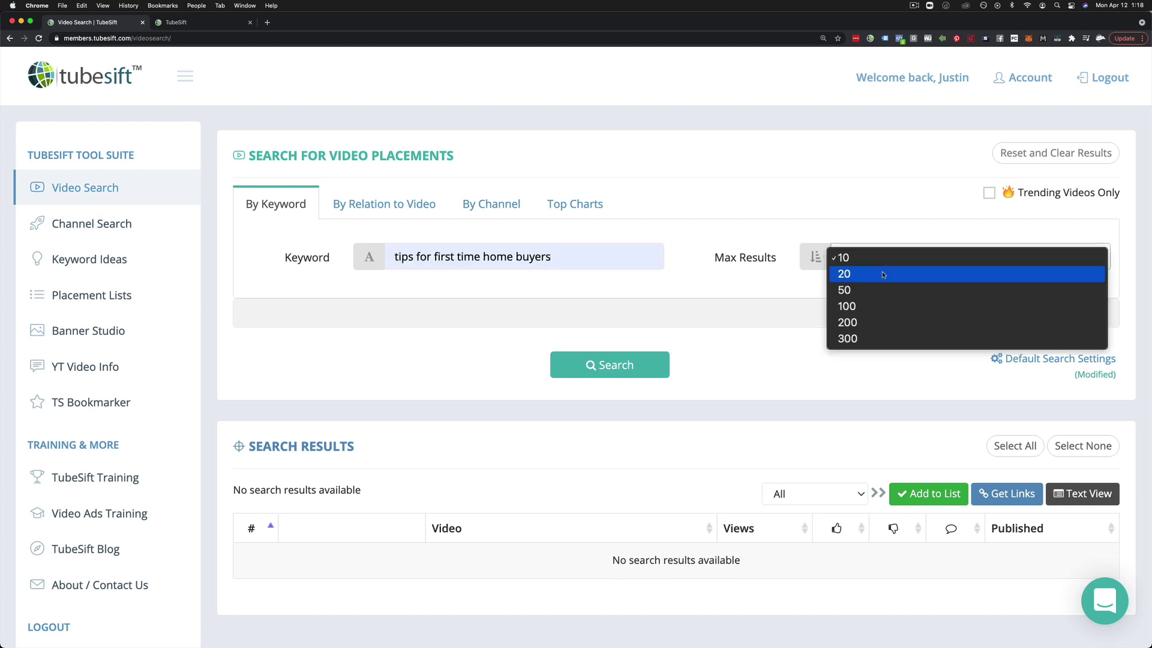
click(717, 314)
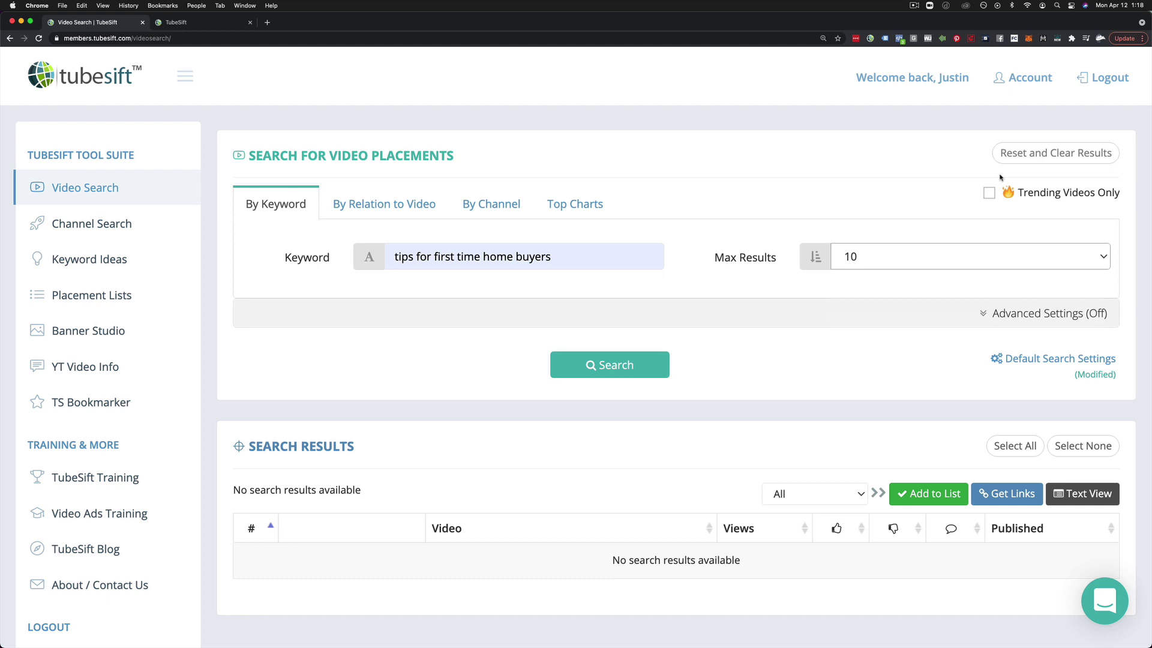
click(989, 192)
click(1093, 192)
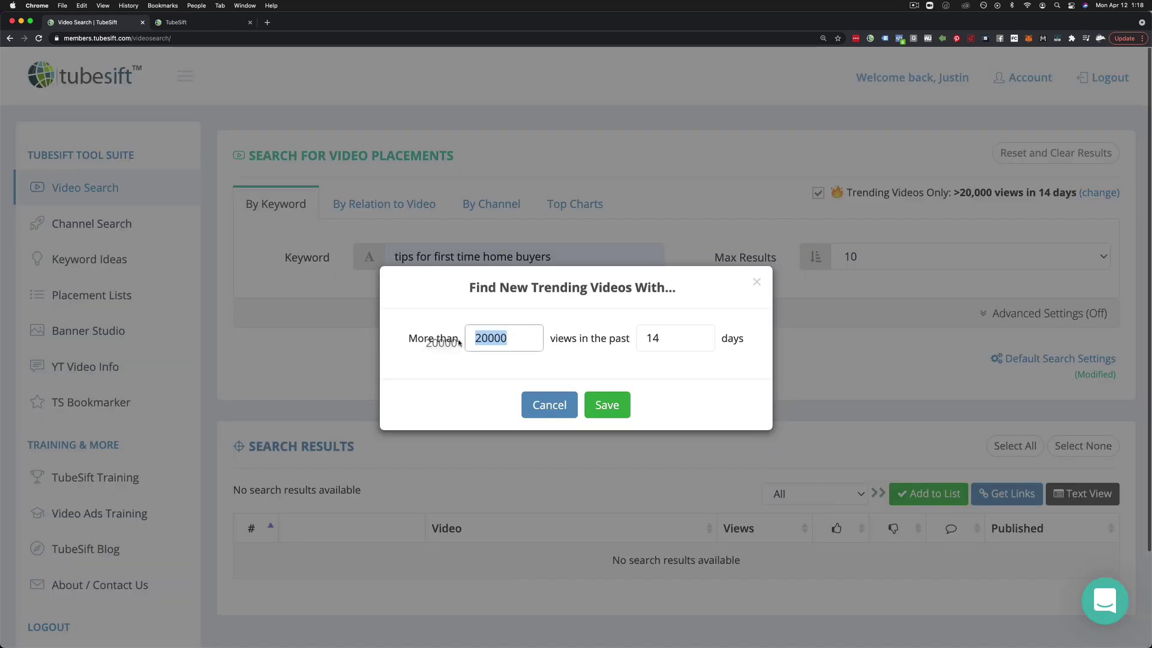
click(549, 403)
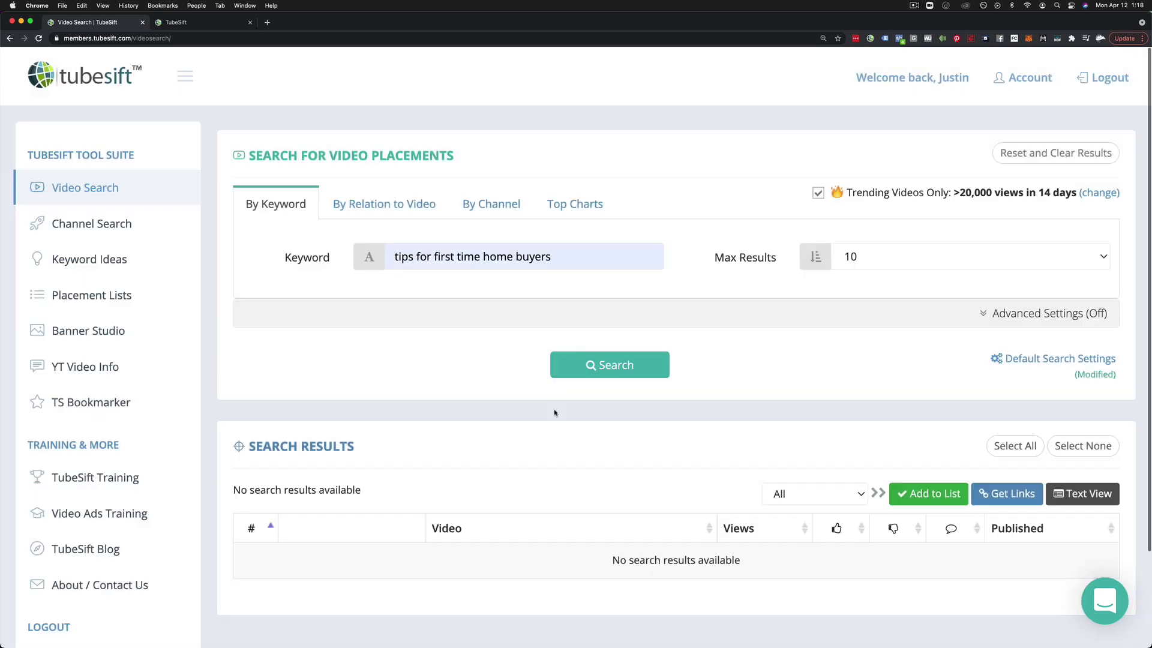
click(819, 192)
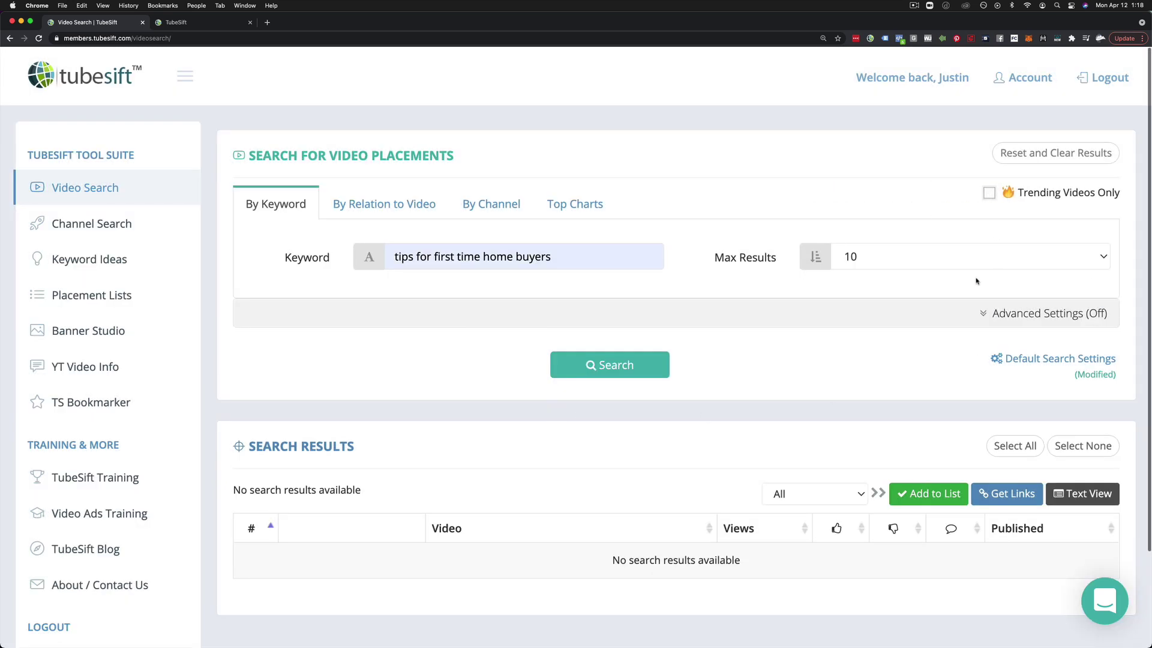
click(1035, 312)
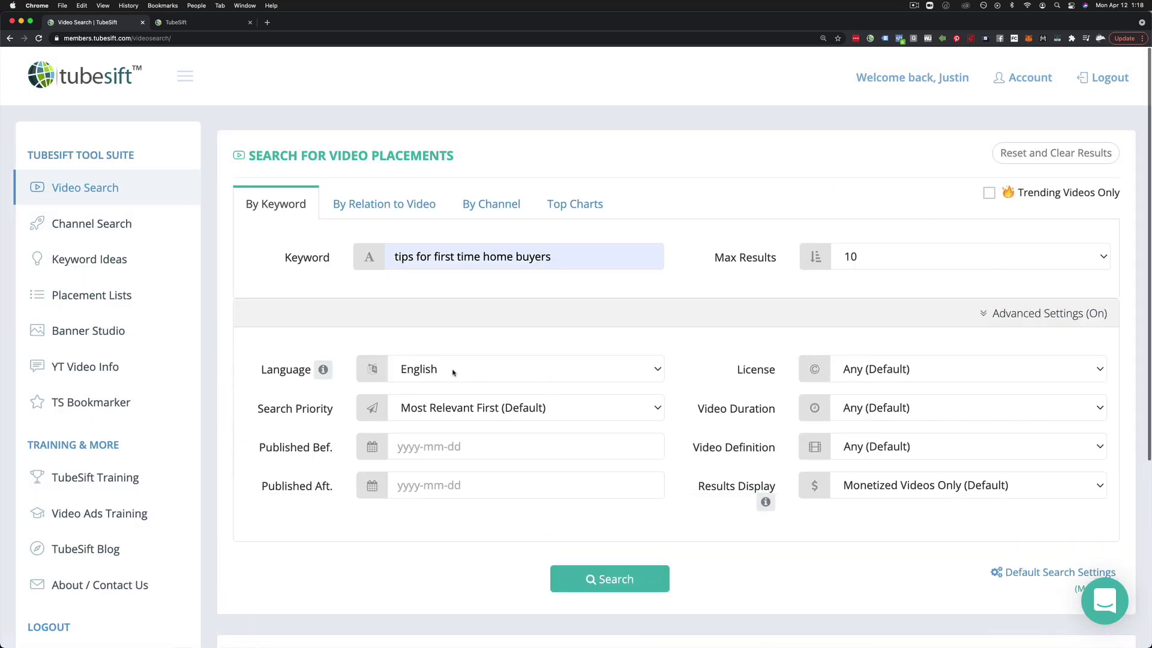
click(464, 371)
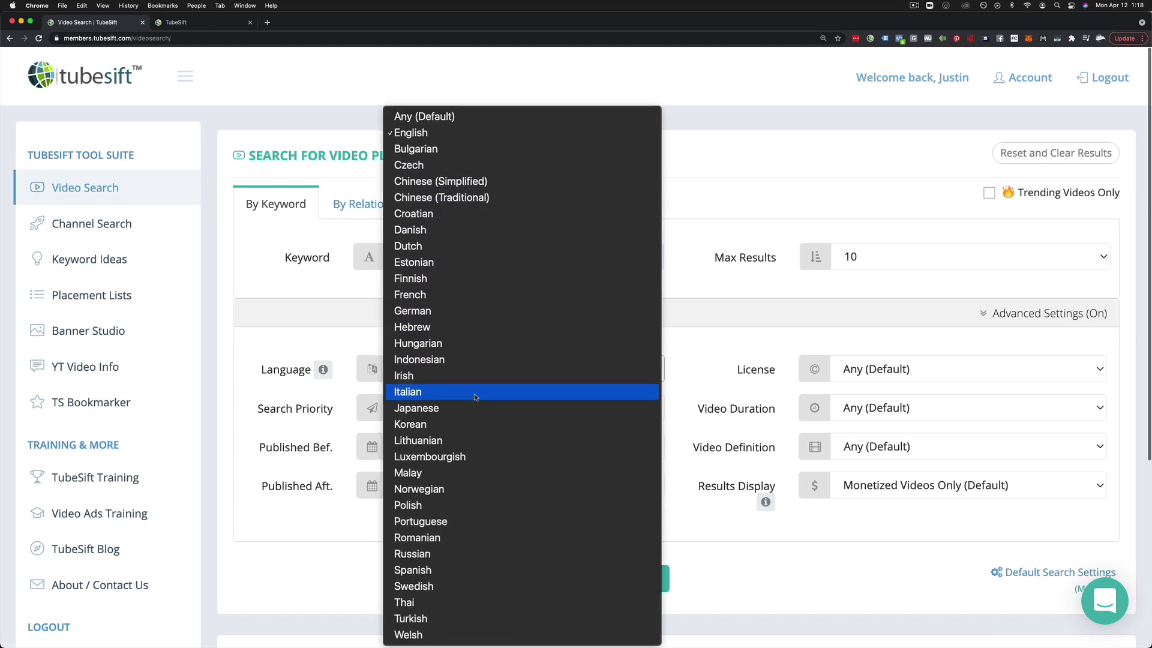
click(847, 358)
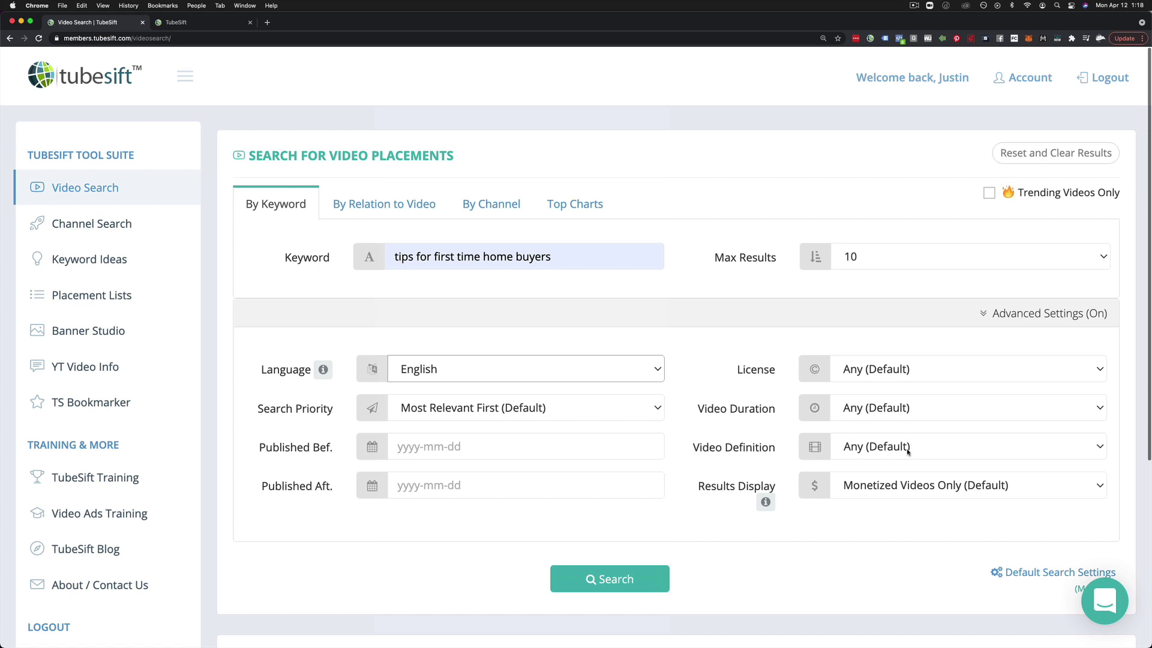
click(927, 487)
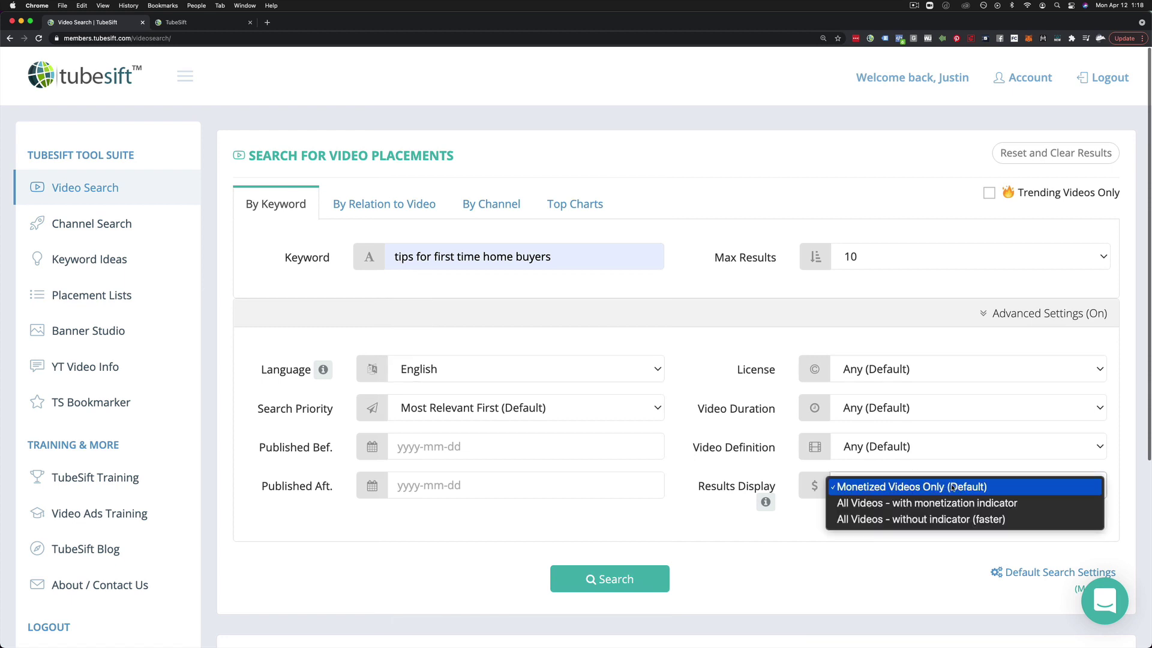
click(697, 538)
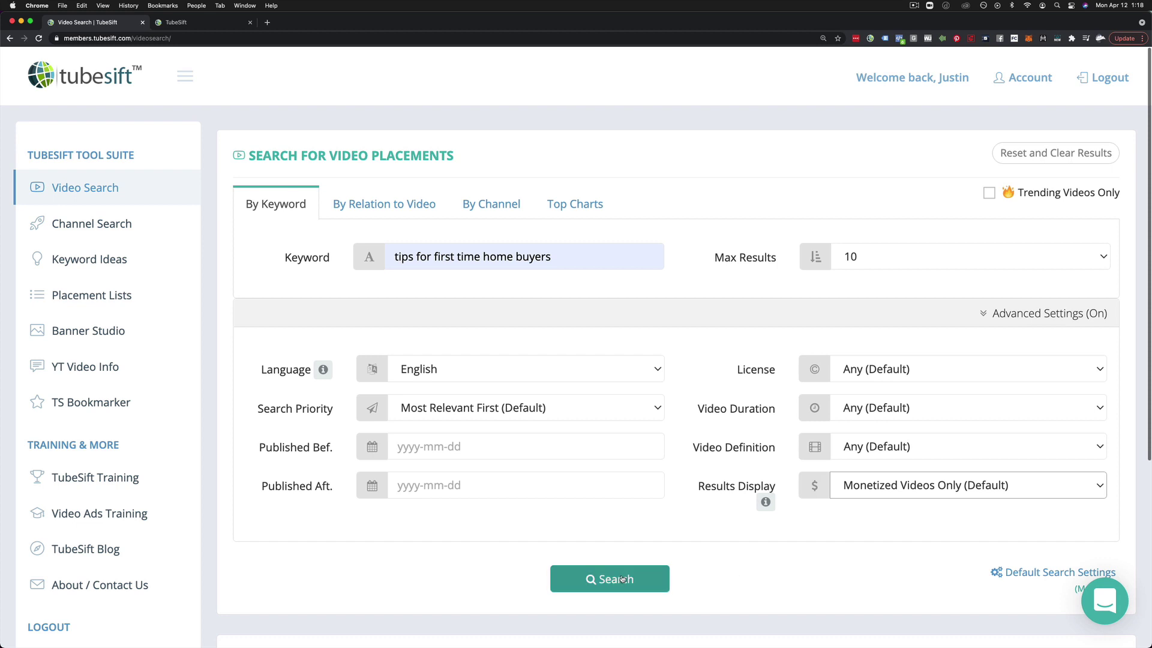
click(1049, 313)
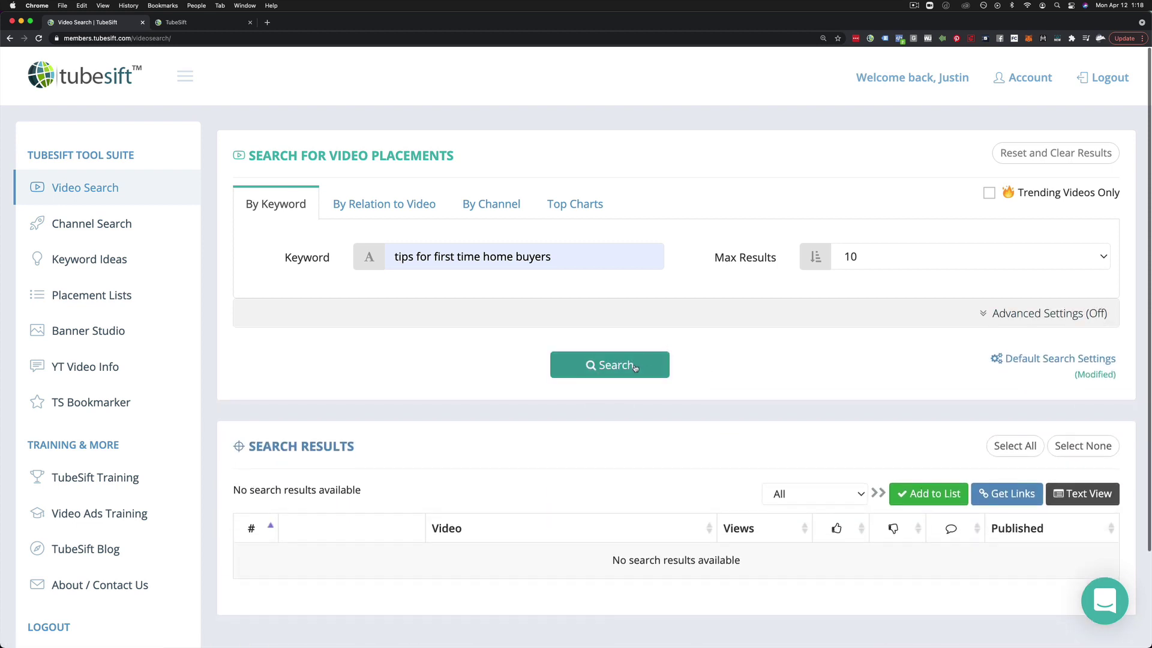
click(870, 261)
click(851, 274)
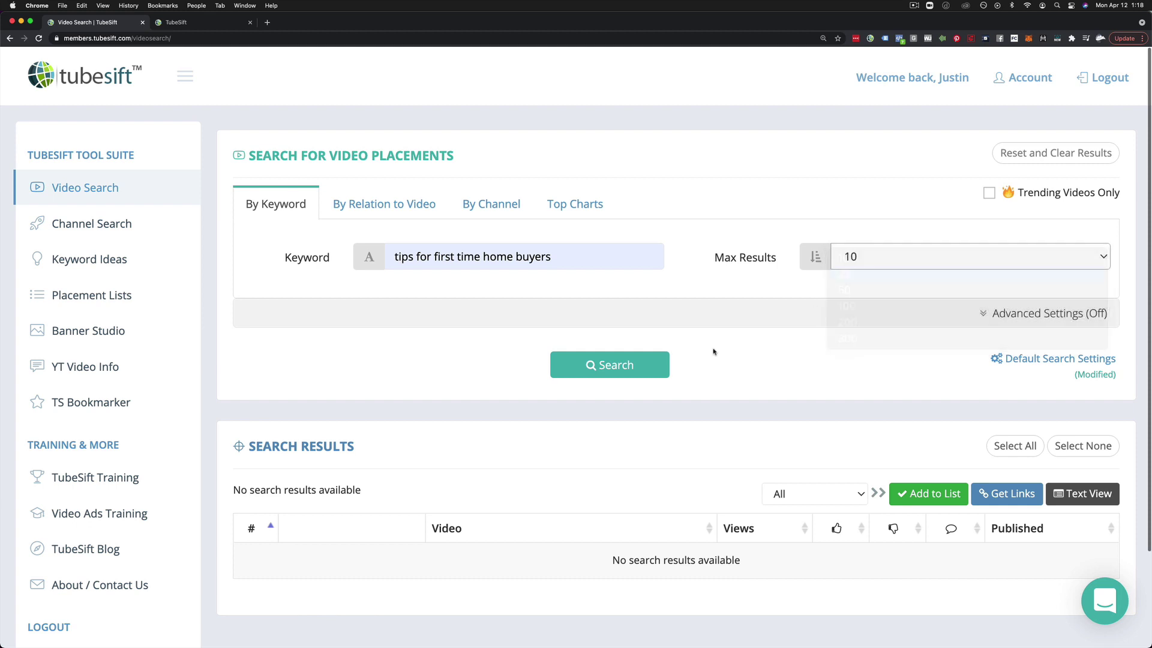
click(661, 362)
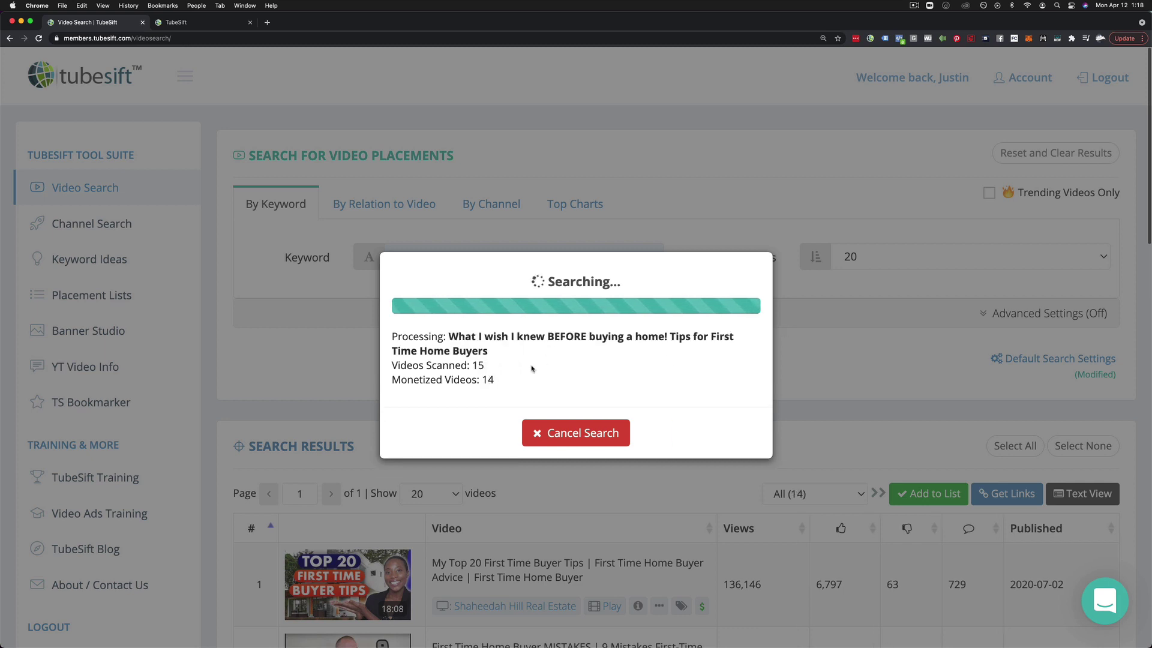
drag(504, 378, 327, 356)
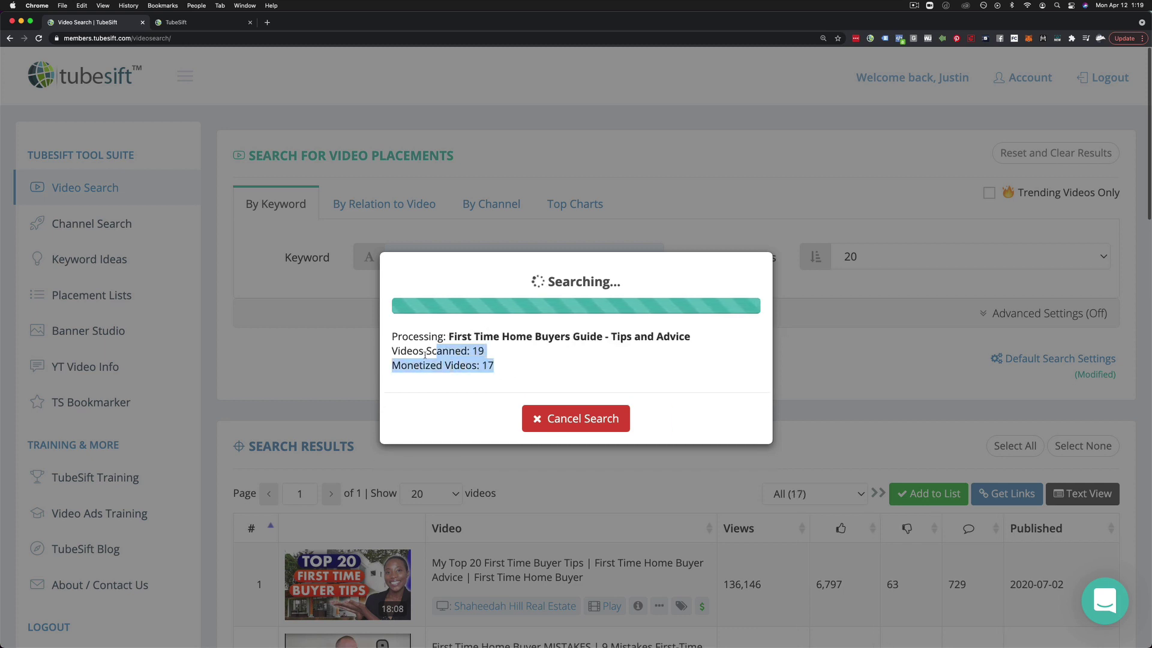
click(327, 356)
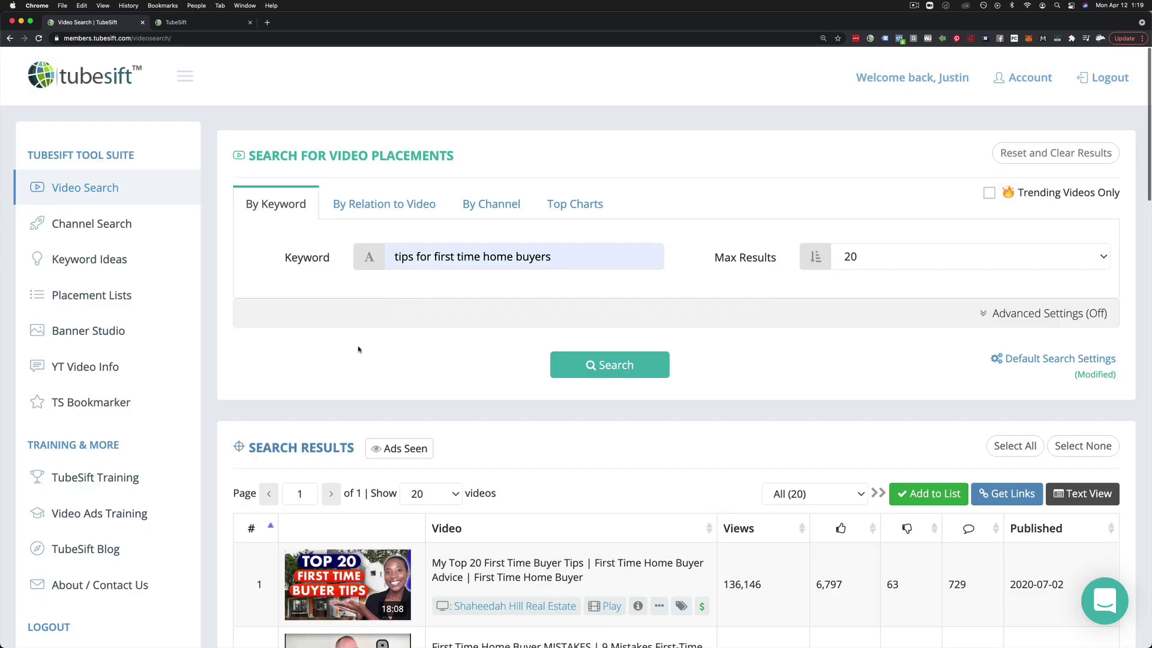
scroll(411, 371, down, 5)
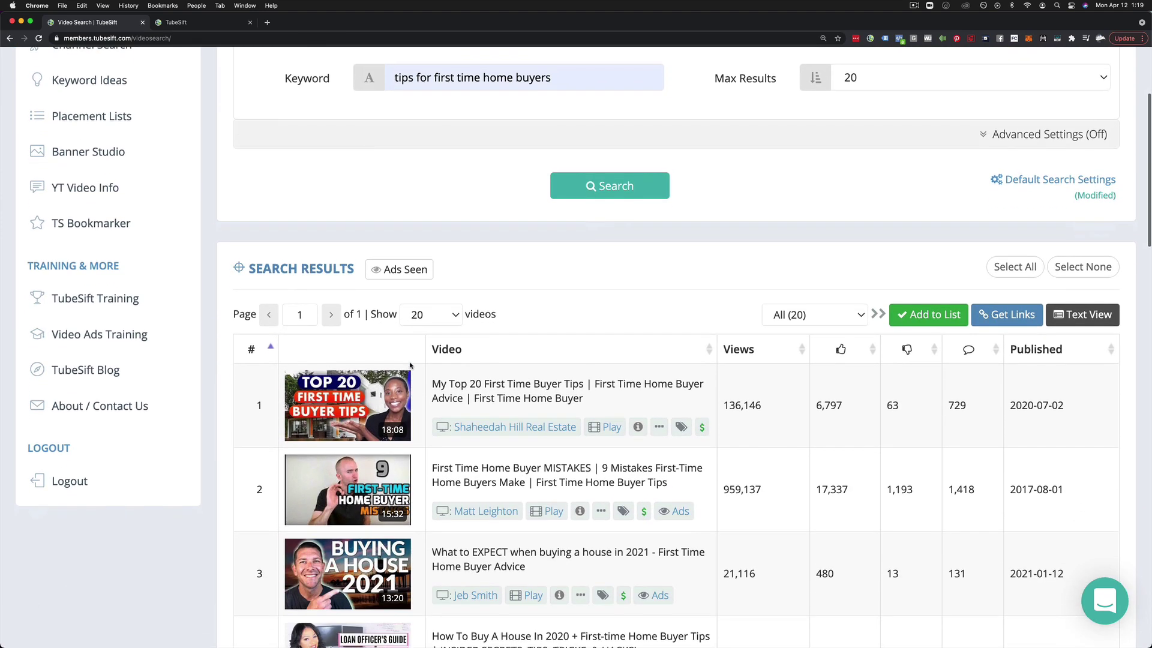
scroll(412, 364, down, 1)
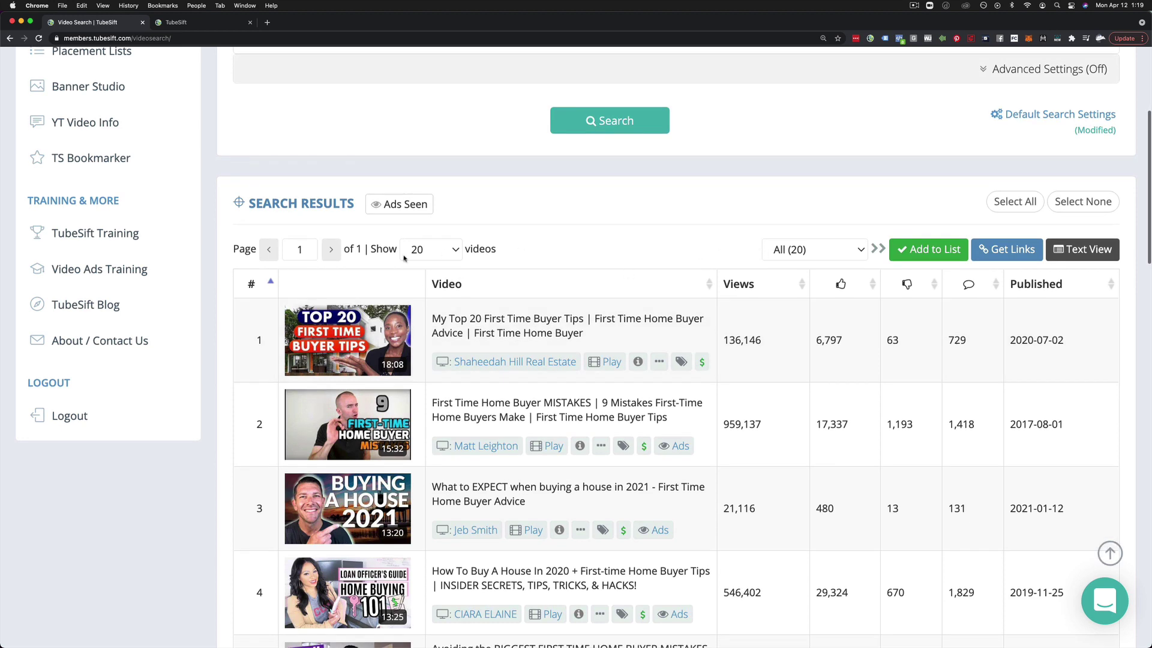
scroll(800, 289, up, 4)
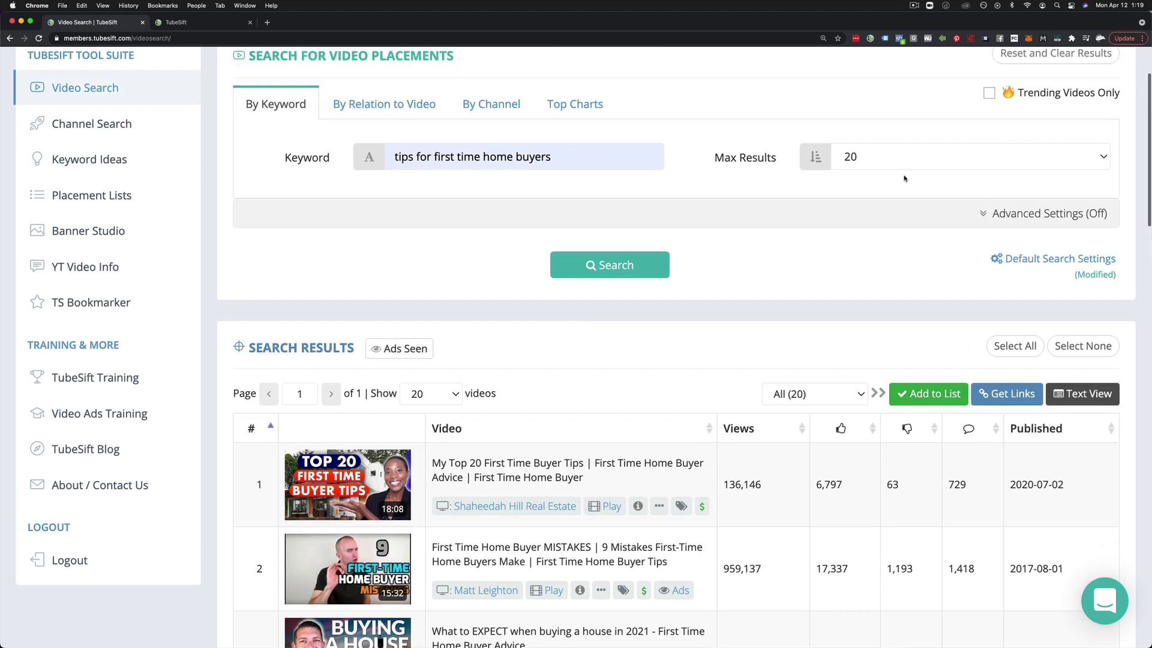
click(904, 162)
click(717, 289)
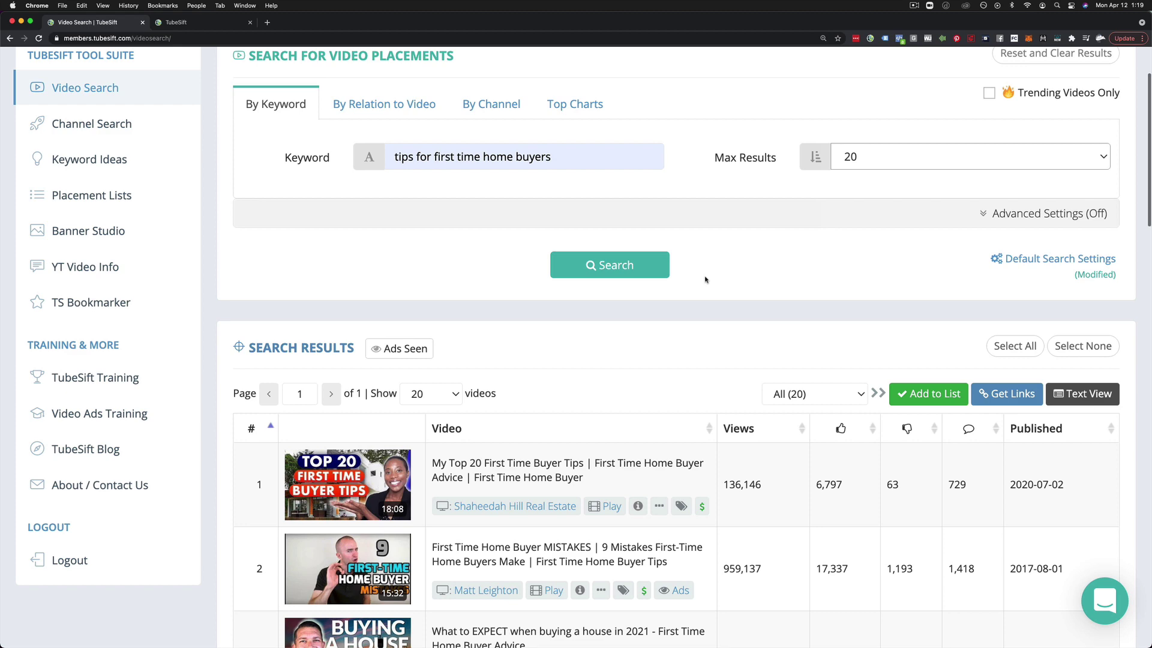
scroll(705, 279, down, 5)
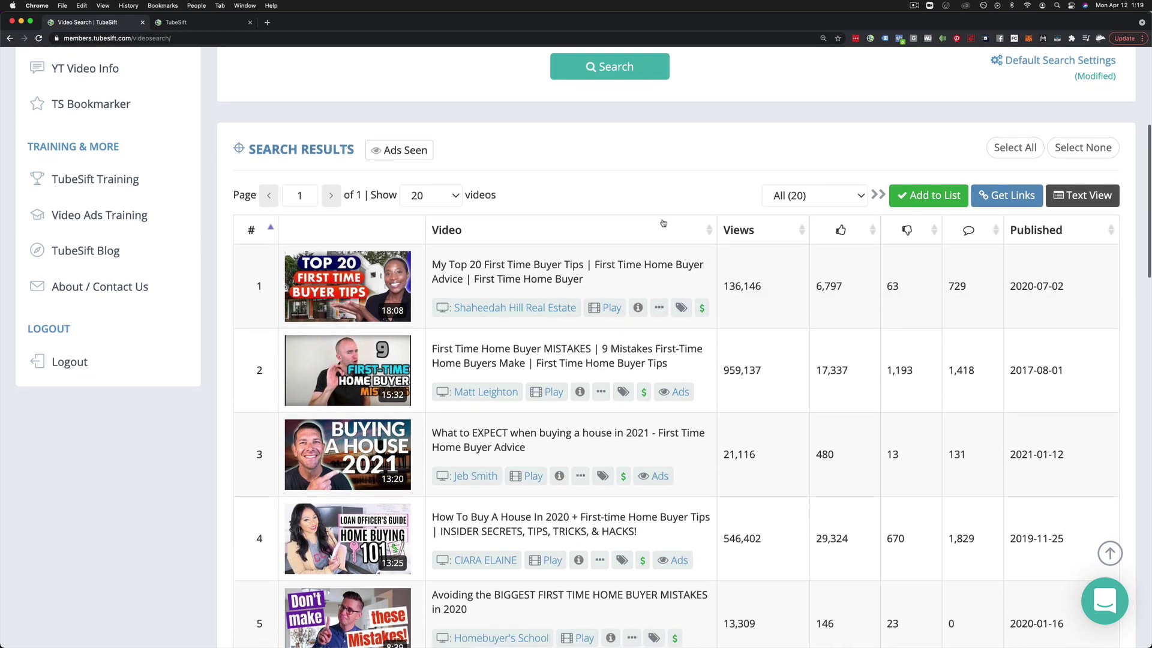
scroll(664, 224, down, 5)
scroll(679, 208, down, 3)
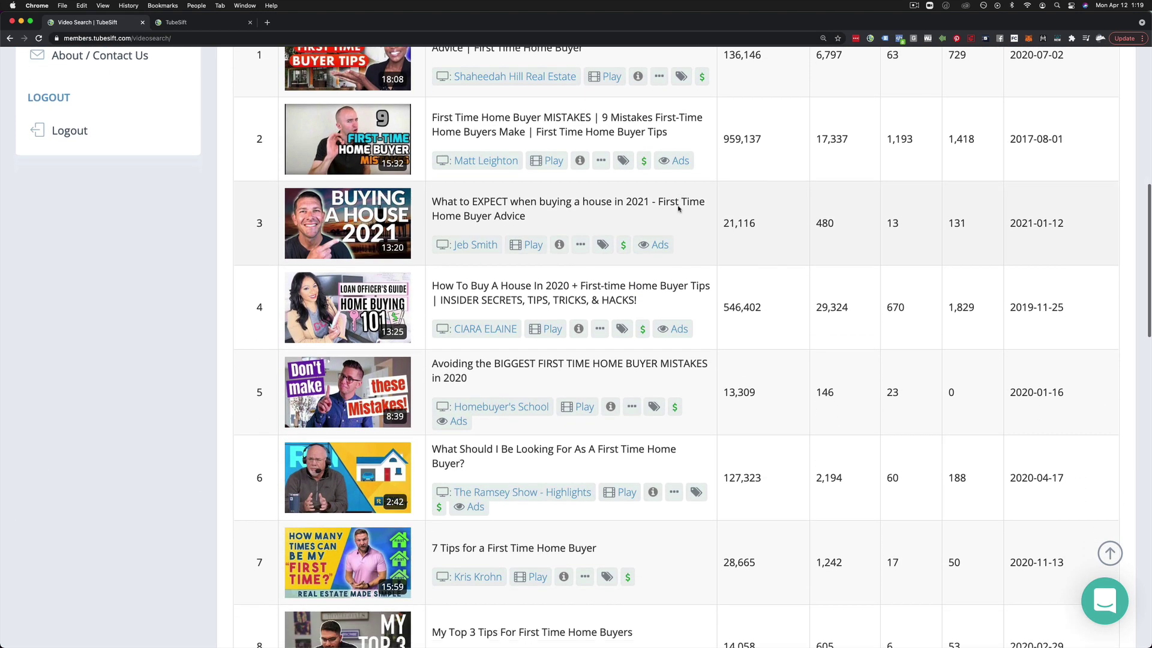
scroll(679, 209, down, 5)
scroll(678, 209, down, 3)
scroll(679, 208, down, 5)
scroll(678, 209, down, 3)
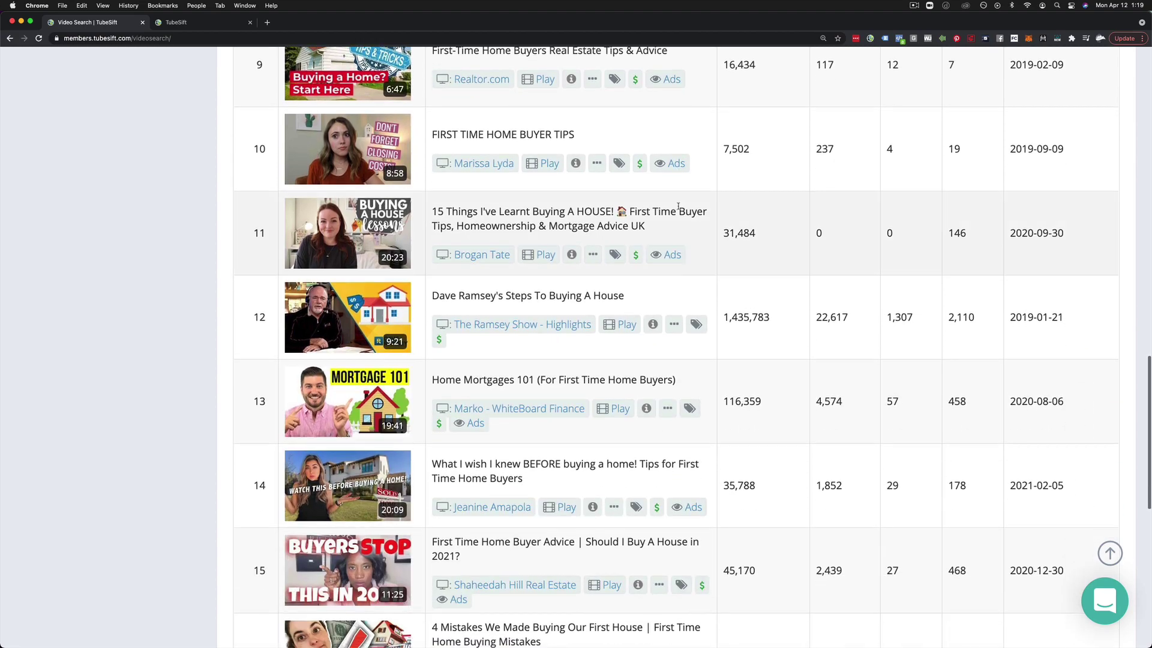
scroll(679, 205, down, 5)
scroll(678, 205, up, 10)
scroll(678, 206, up, 10)
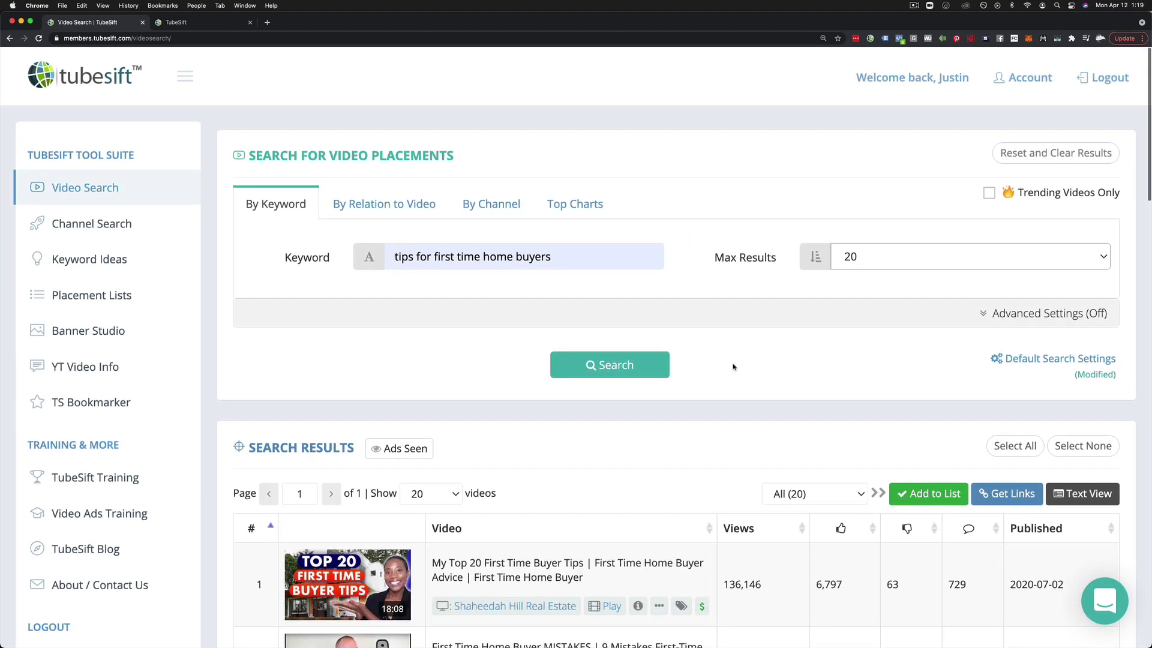
scroll(734, 366, down, 2)
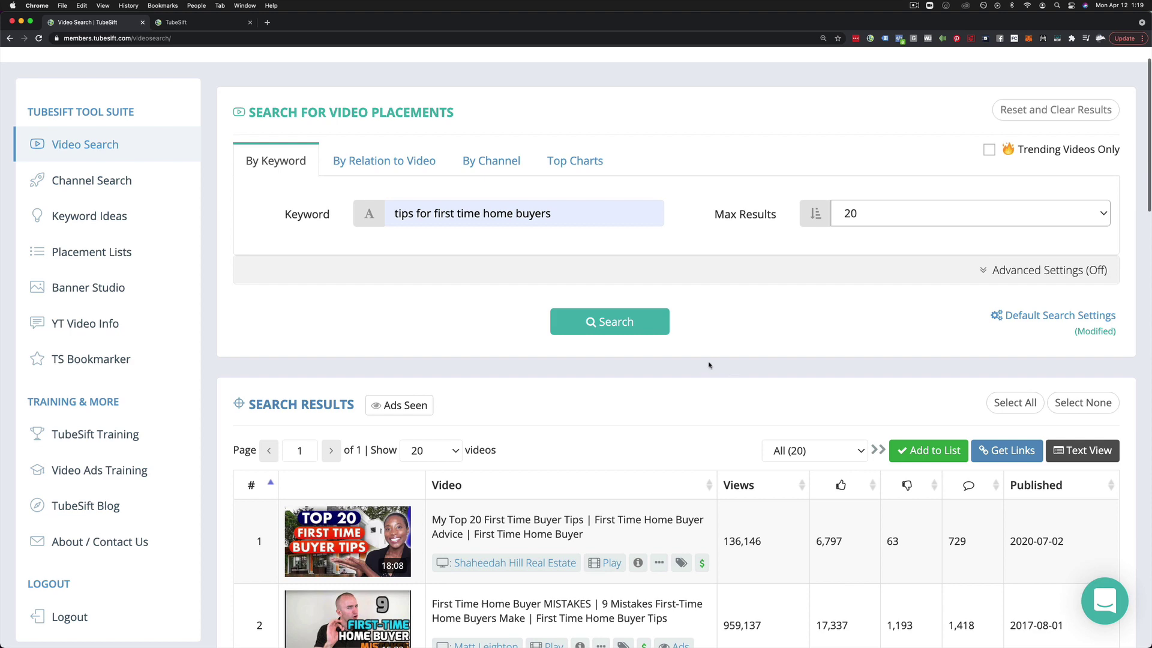
scroll(799, 352, down, 3)
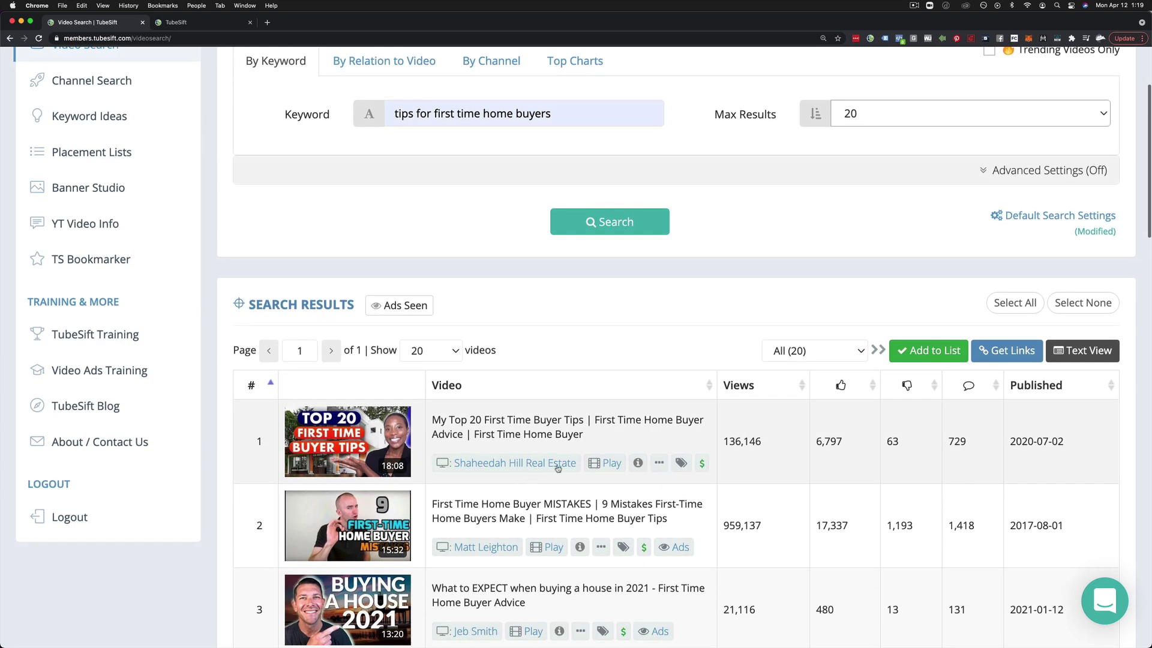
Step: Rank the 20 results by views and generate their video links with Get Links
click(764, 388)
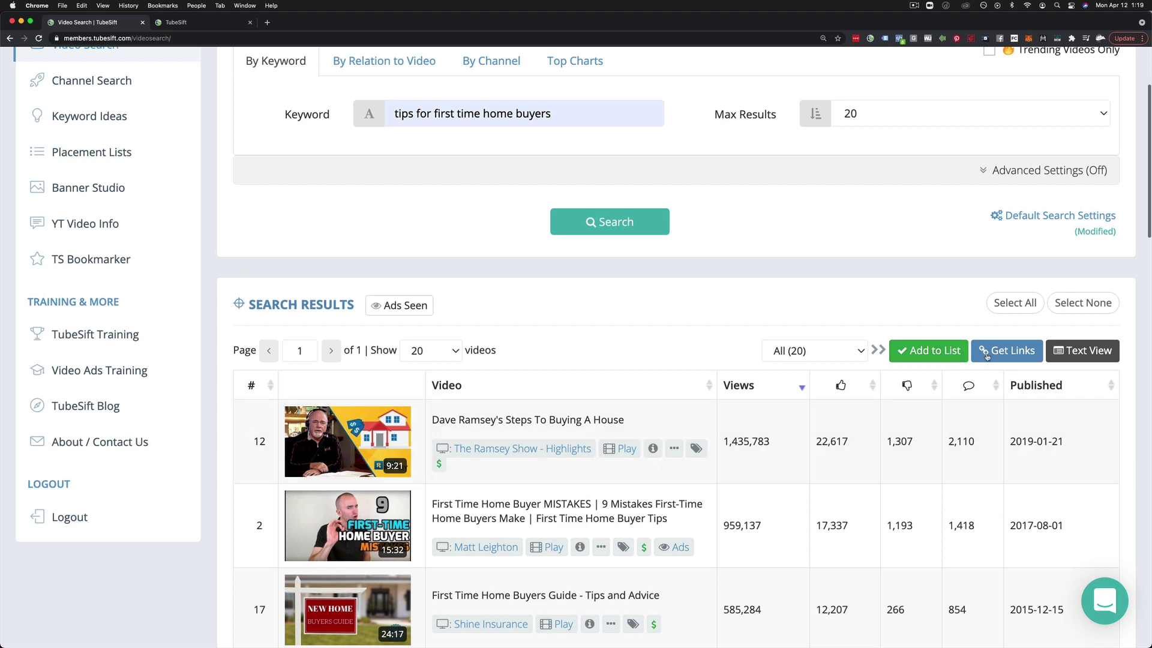
click(1007, 351)
scroll(618, 355, down, 5)
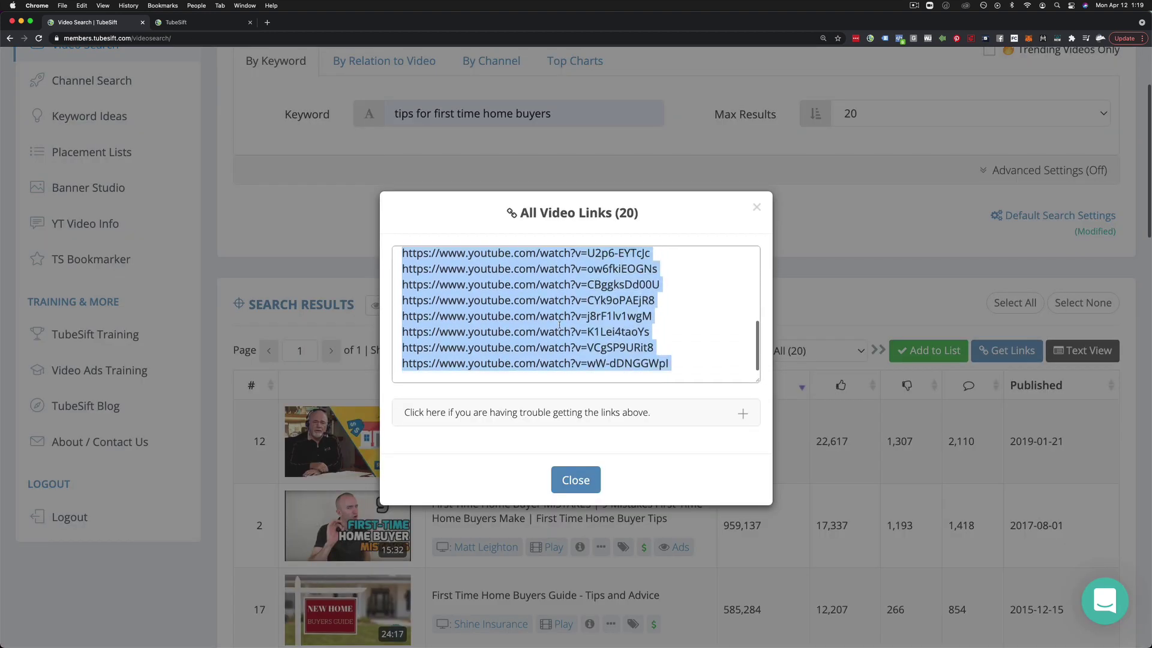
scroll(585, 333, up, 5)
click(306, 222)
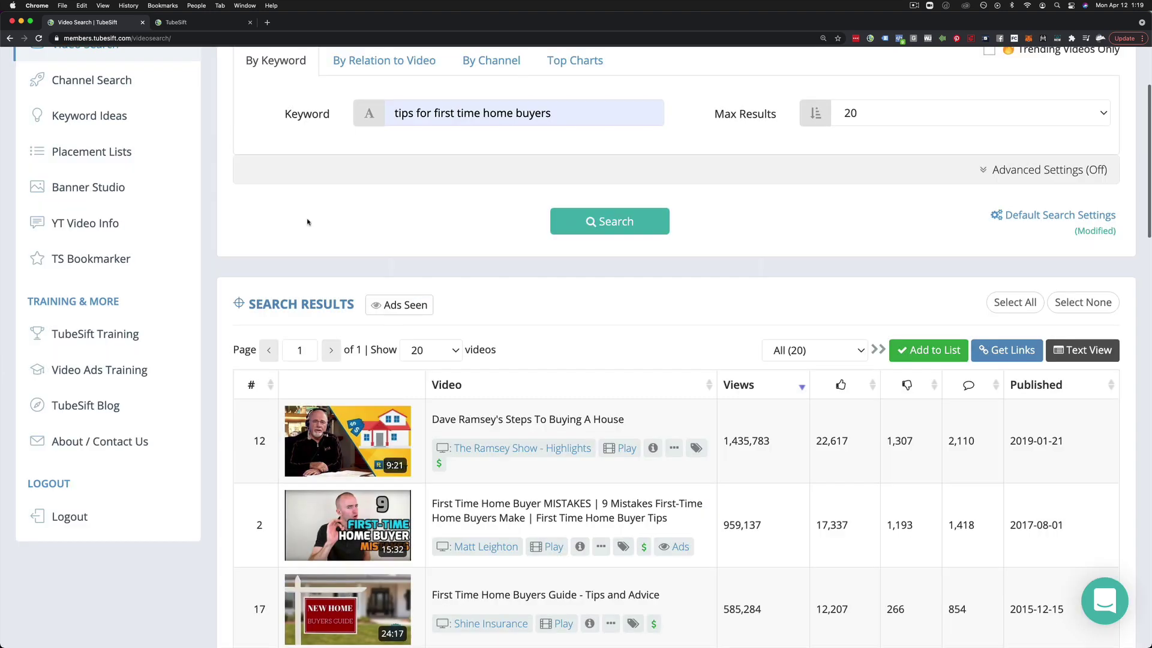
Step: Open the Video Ads Training sidebar link in a new tab and switch to it
right_click(106, 371)
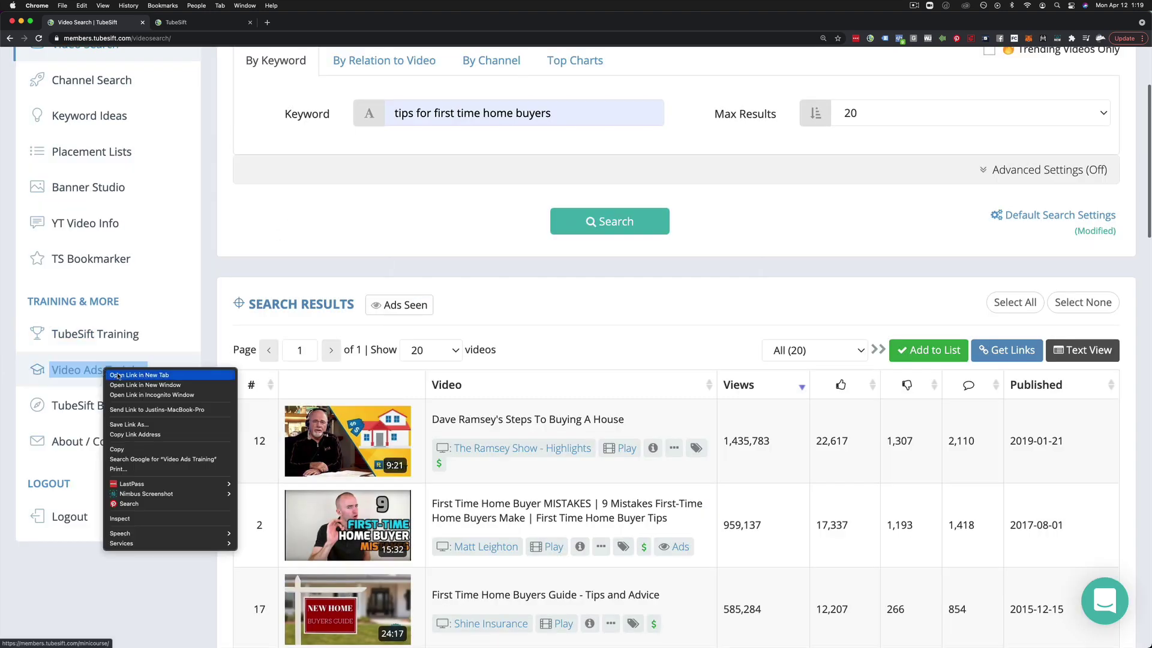
click(139, 374)
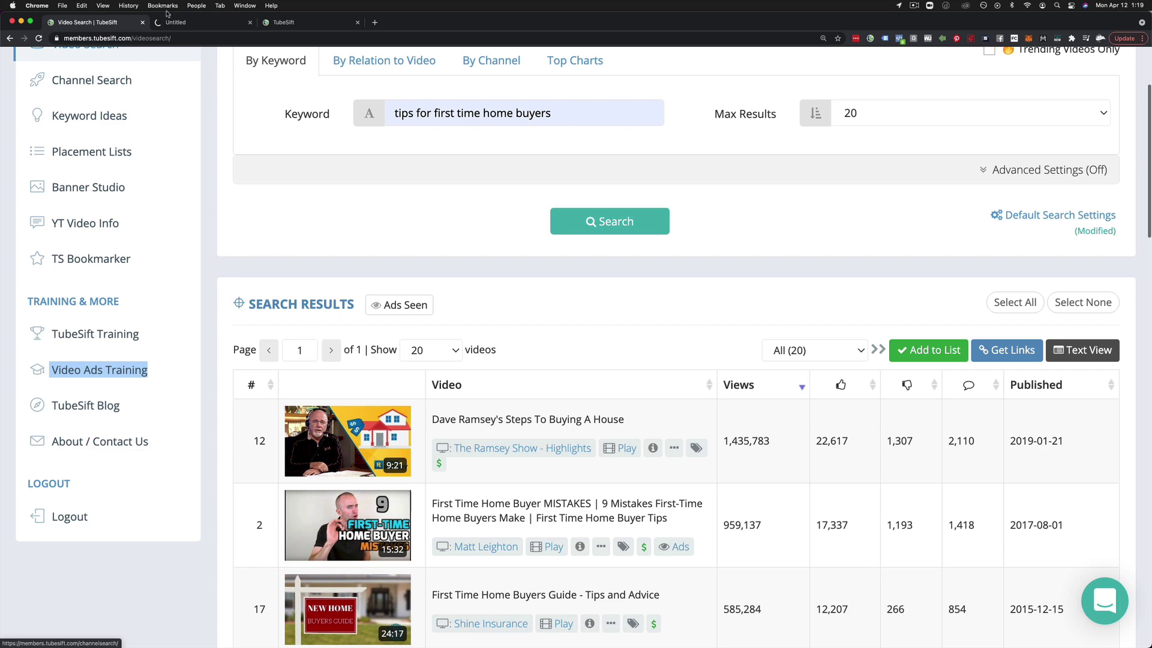
click(193, 22)
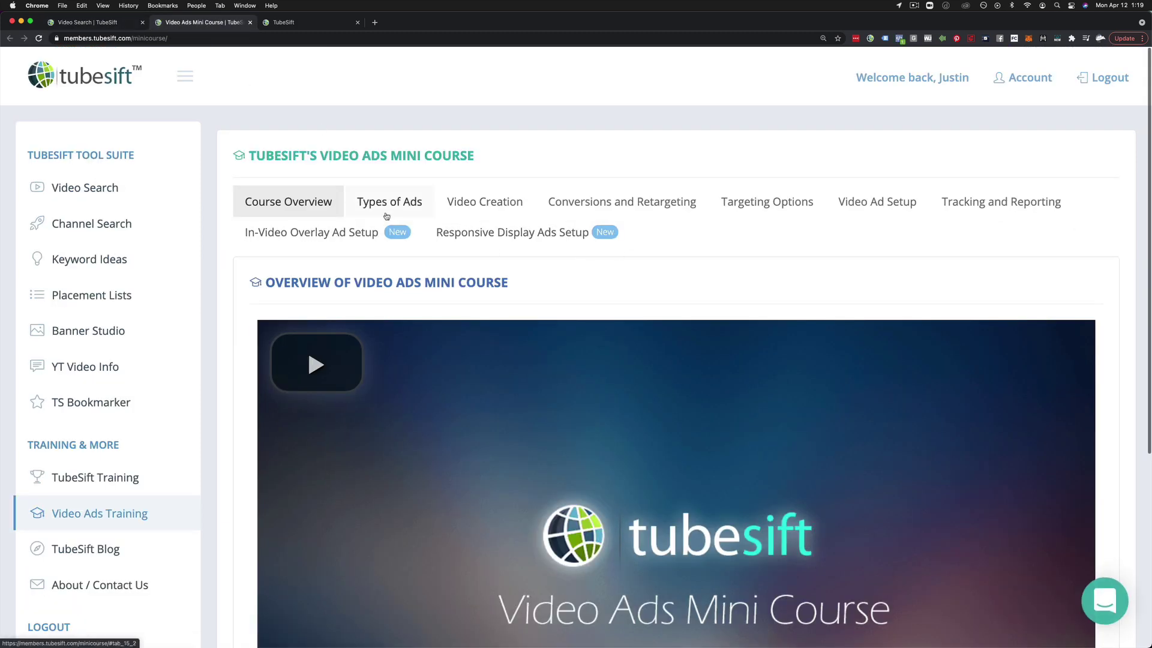
scroll(392, 219, down, 1)
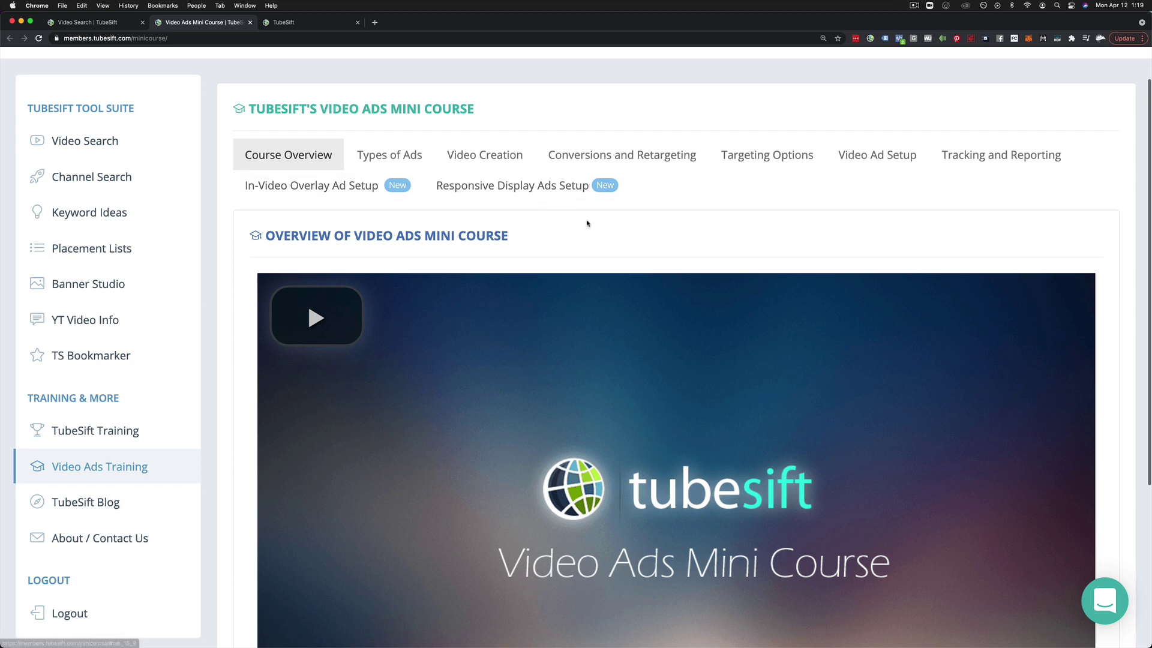
scroll(633, 251, down, 2)
scroll(634, 251, down, 3)
scroll(634, 251, up, 8)
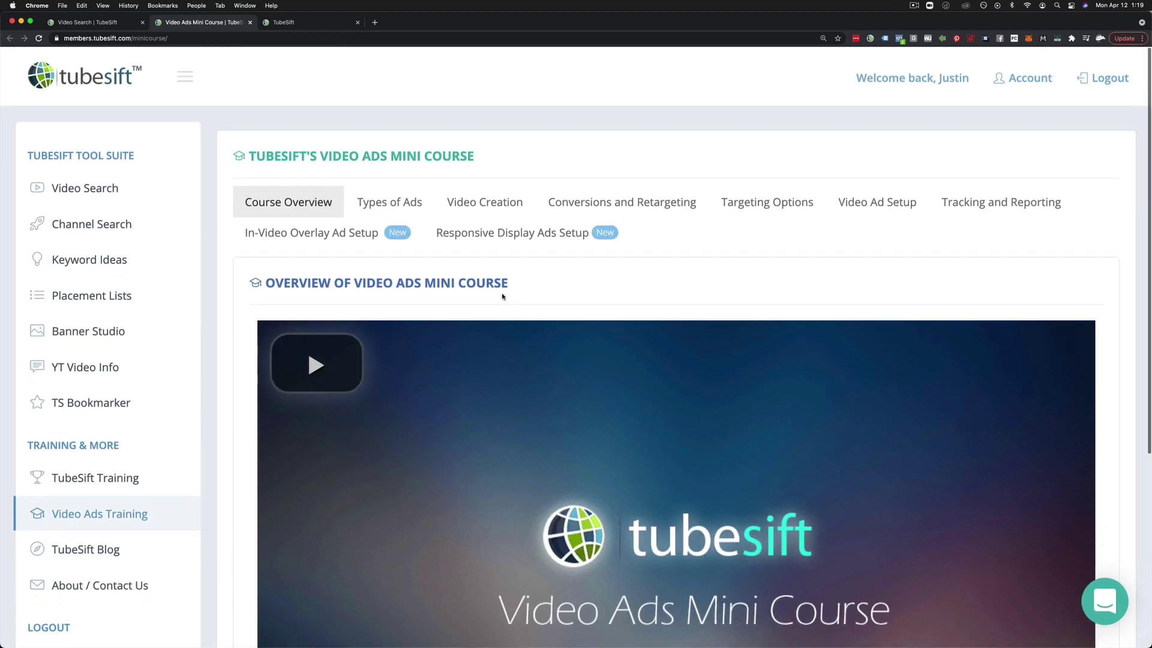
Step: Bookmark the ad on Dave Ramsey's video, review Bookmarker ad history, and close it
click(81, 23)
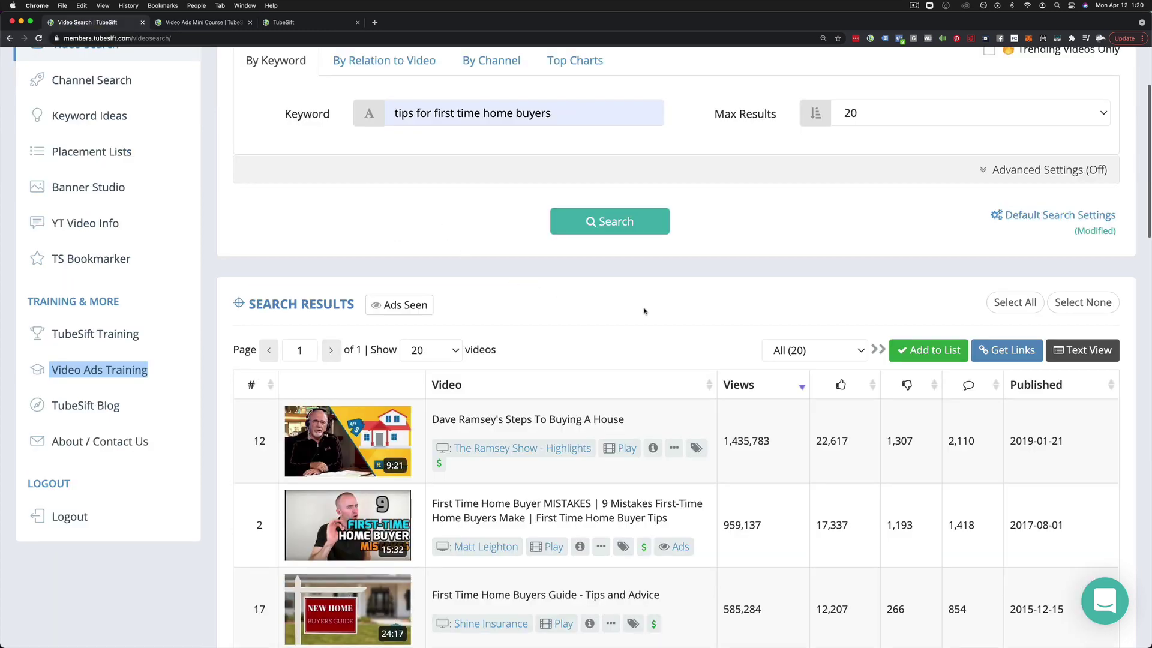
scroll(633, 304, down, 2)
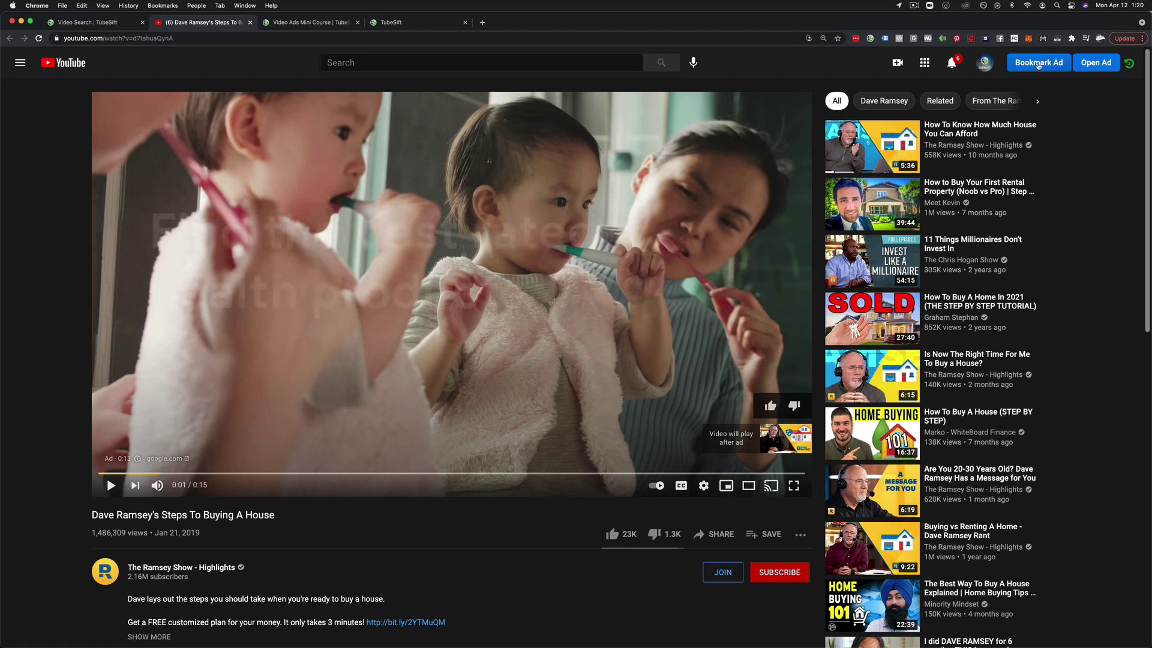
click(1039, 62)
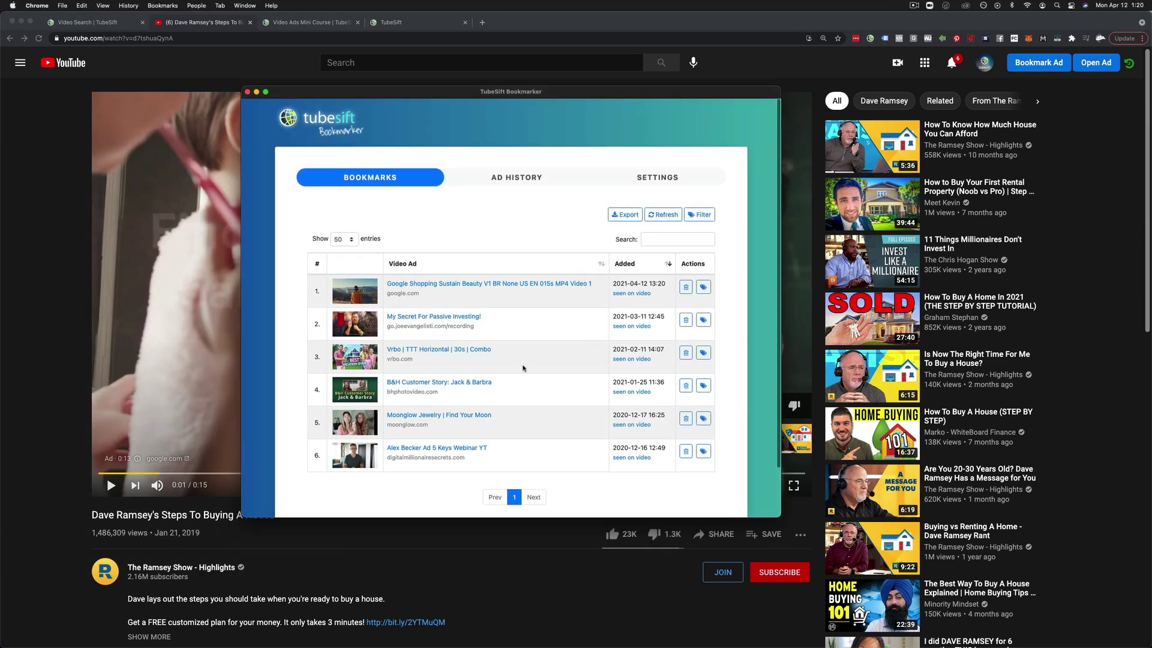
scroll(516, 353, down, 3)
scroll(515, 354, up, 2)
scroll(516, 354, up, 2)
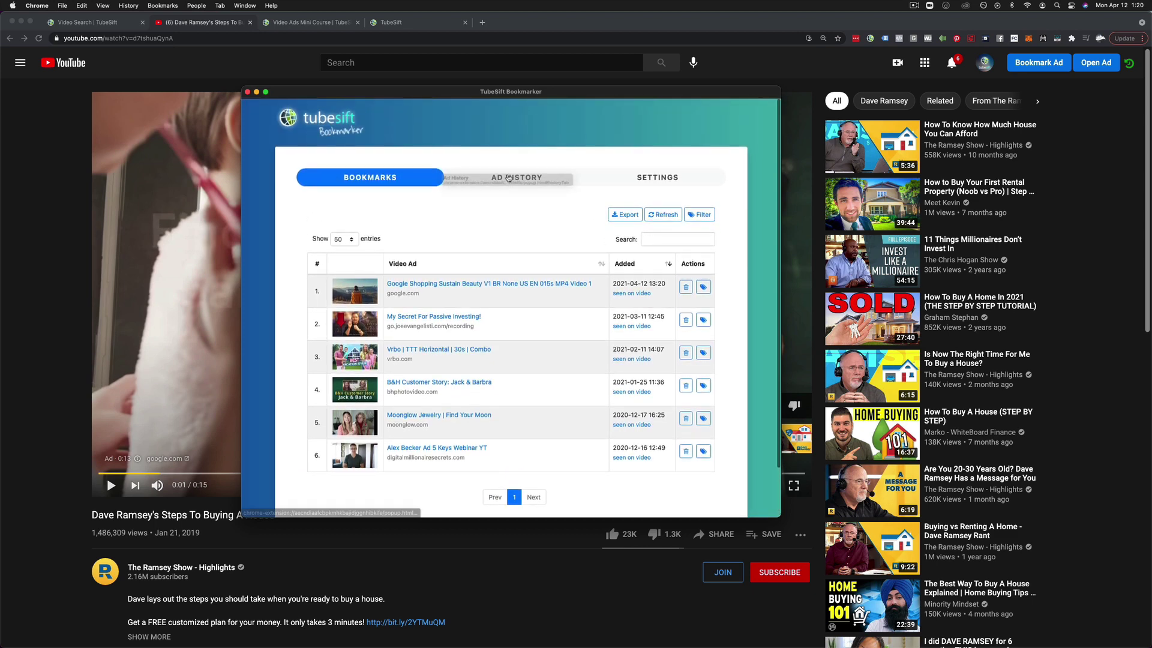
click(516, 177)
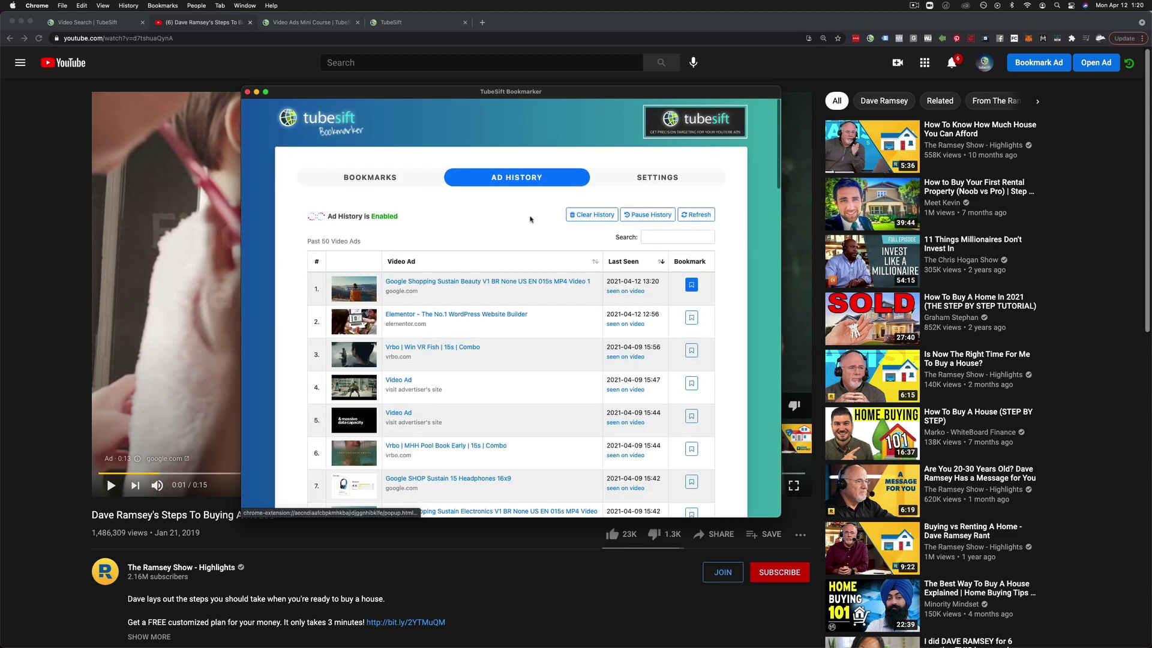
scroll(530, 218, down, 5)
scroll(531, 219, down, 5)
scroll(530, 219, up, 5)
scroll(531, 219, up, 5)
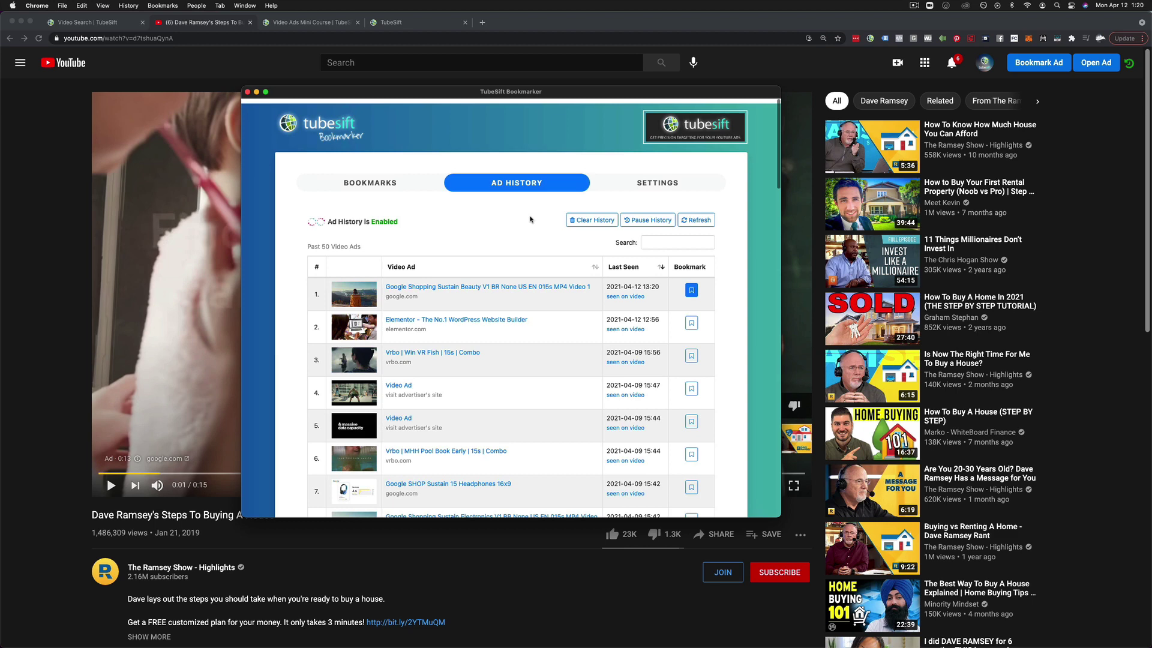
click(248, 91)
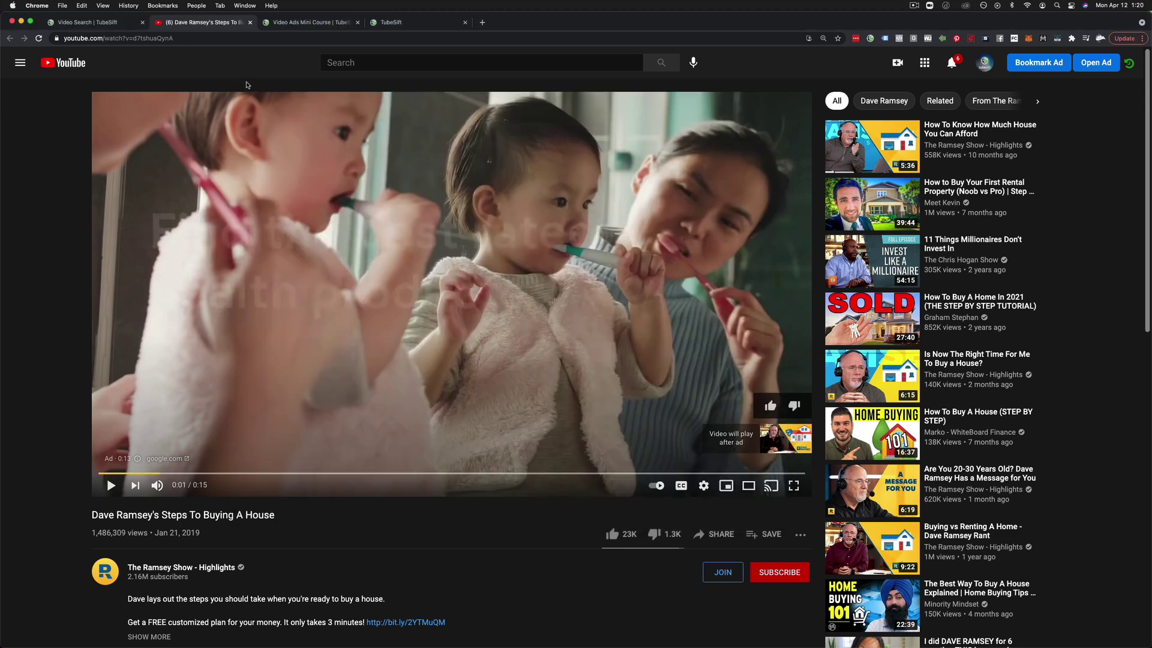
Step: Open Dave Ramsey's video in the YT Video Info tool in a new tab, then return to results
click(99, 23)
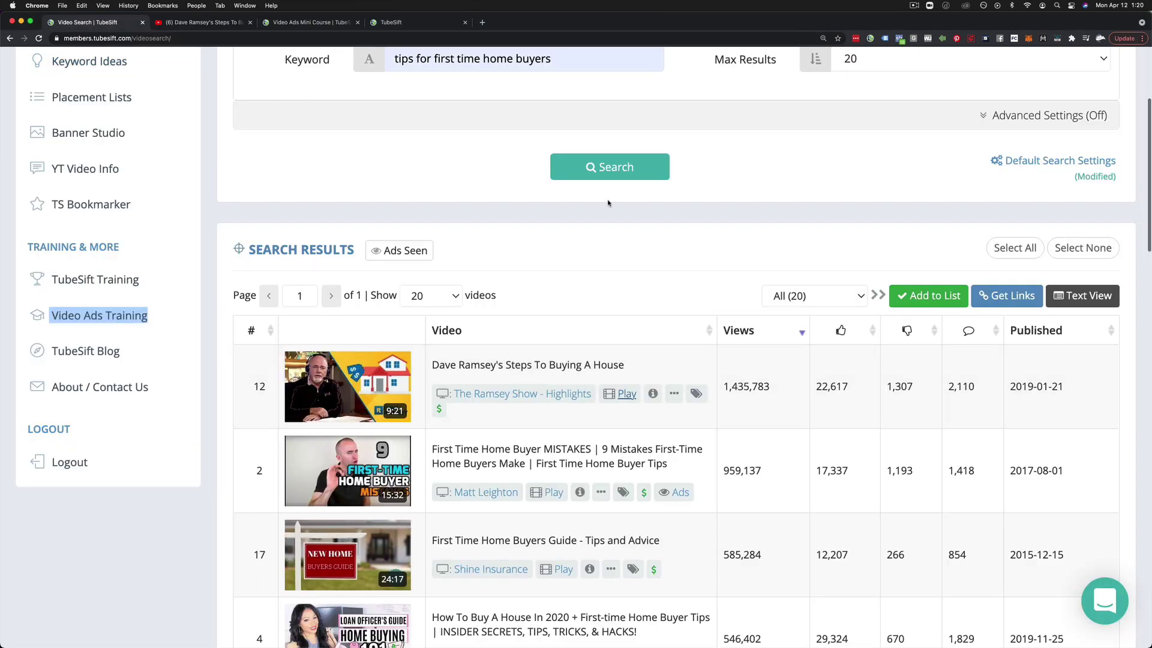
click(631, 241)
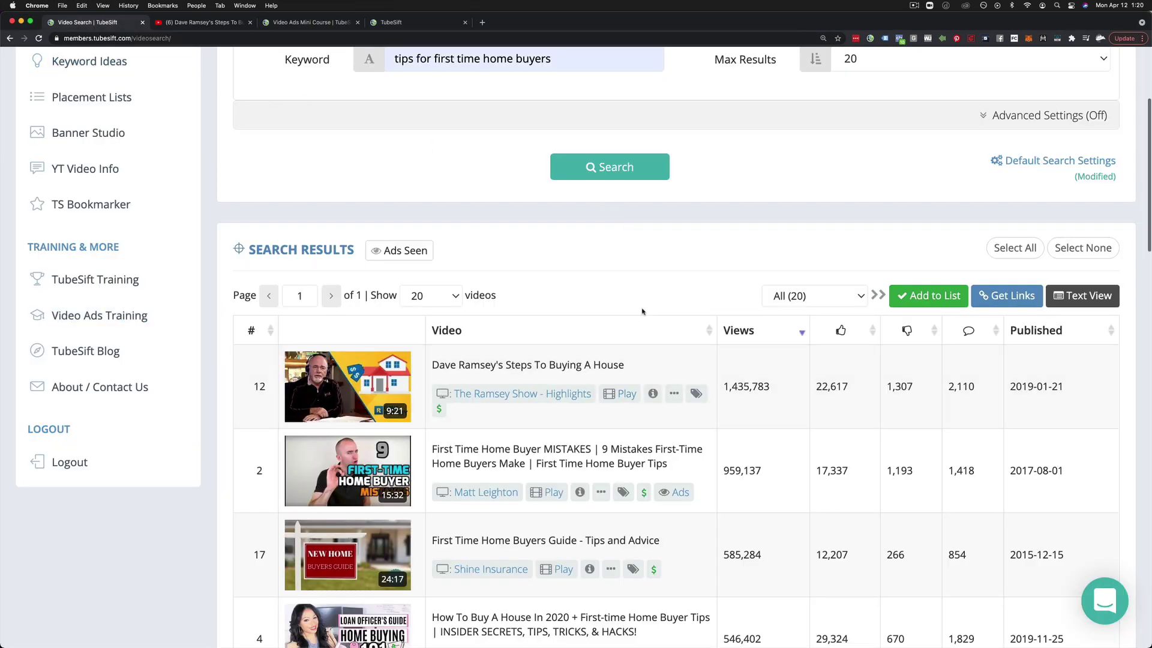
right_click(653, 394)
click(703, 396)
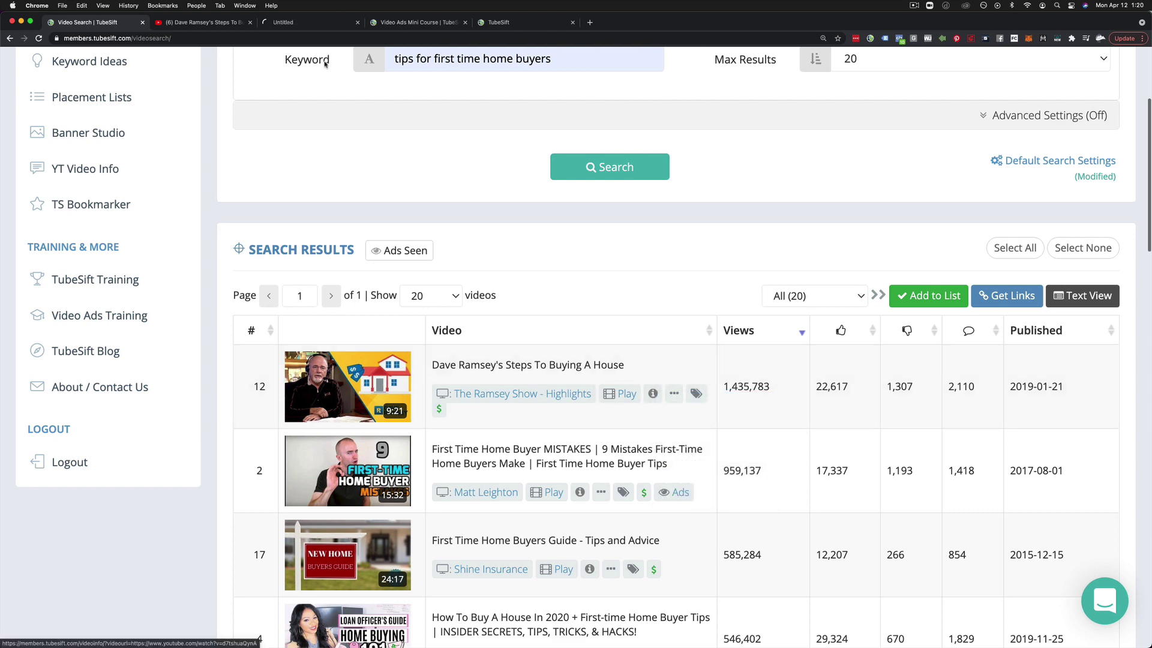
click(307, 22)
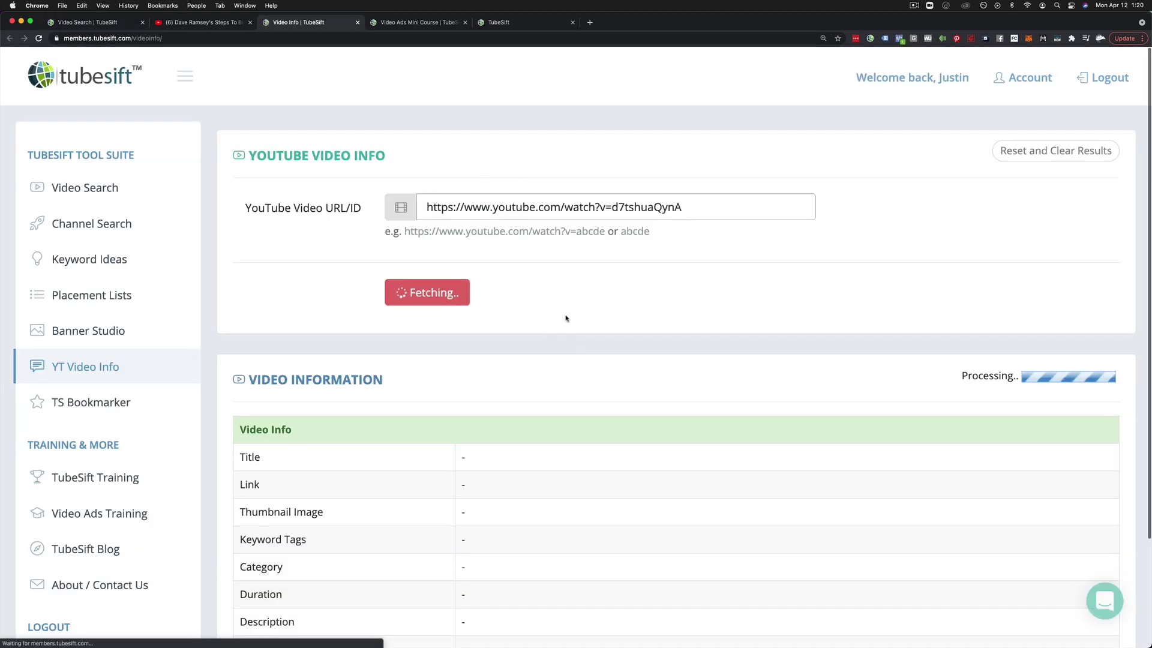
scroll(567, 318, down, 3)
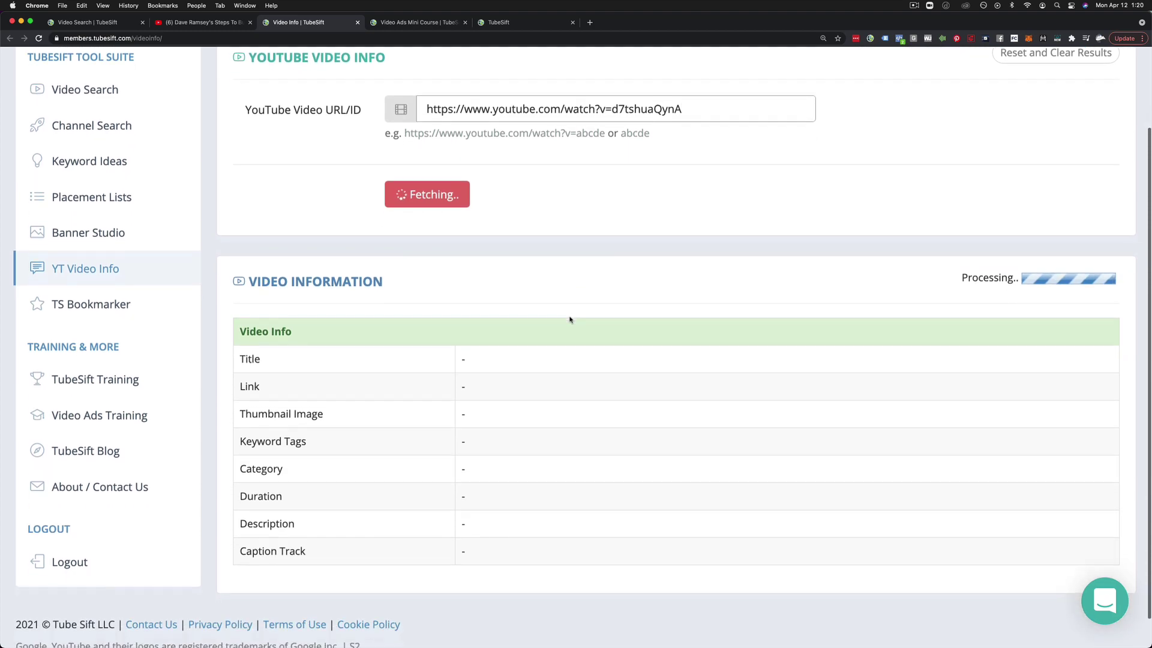
scroll(569, 319, down, 5)
scroll(570, 320, down, 5)
scroll(570, 318, down, 10)
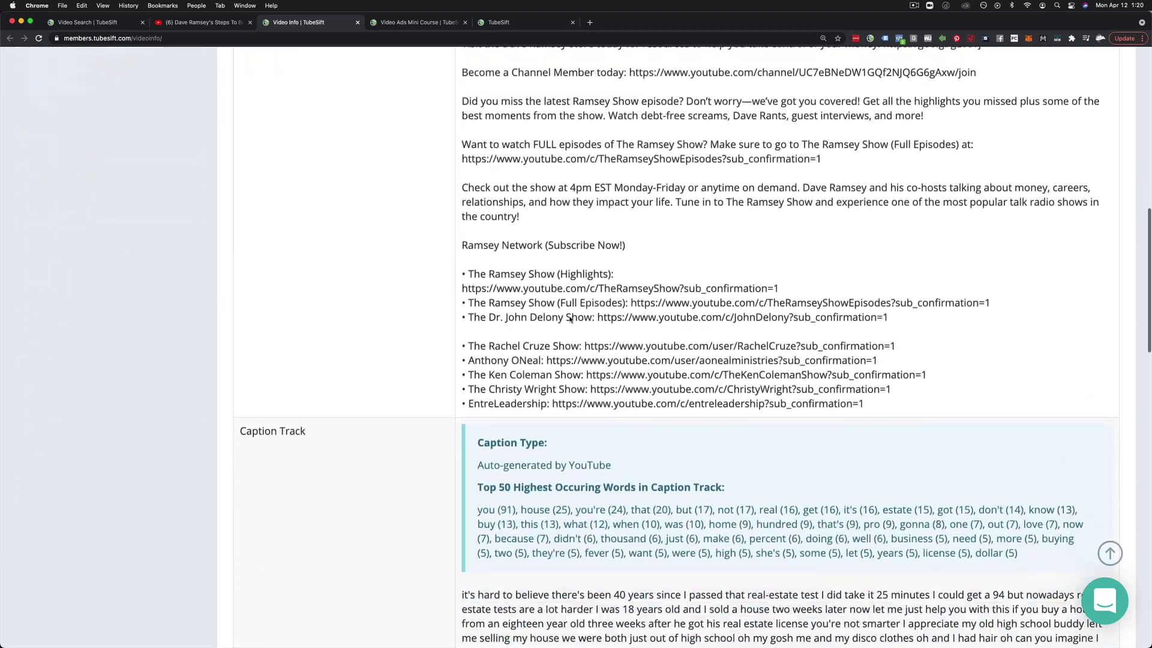
scroll(570, 319, down, 10)
scroll(570, 319, down, 5)
scroll(570, 318, up, 10)
scroll(570, 319, up, 10)
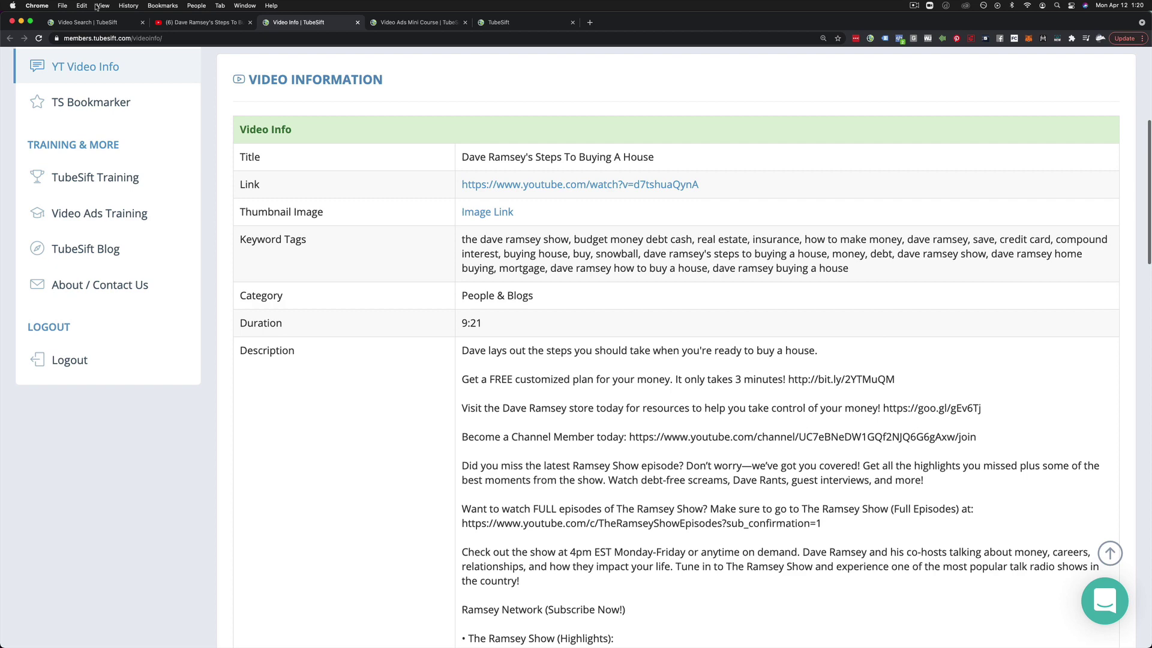
click(99, 21)
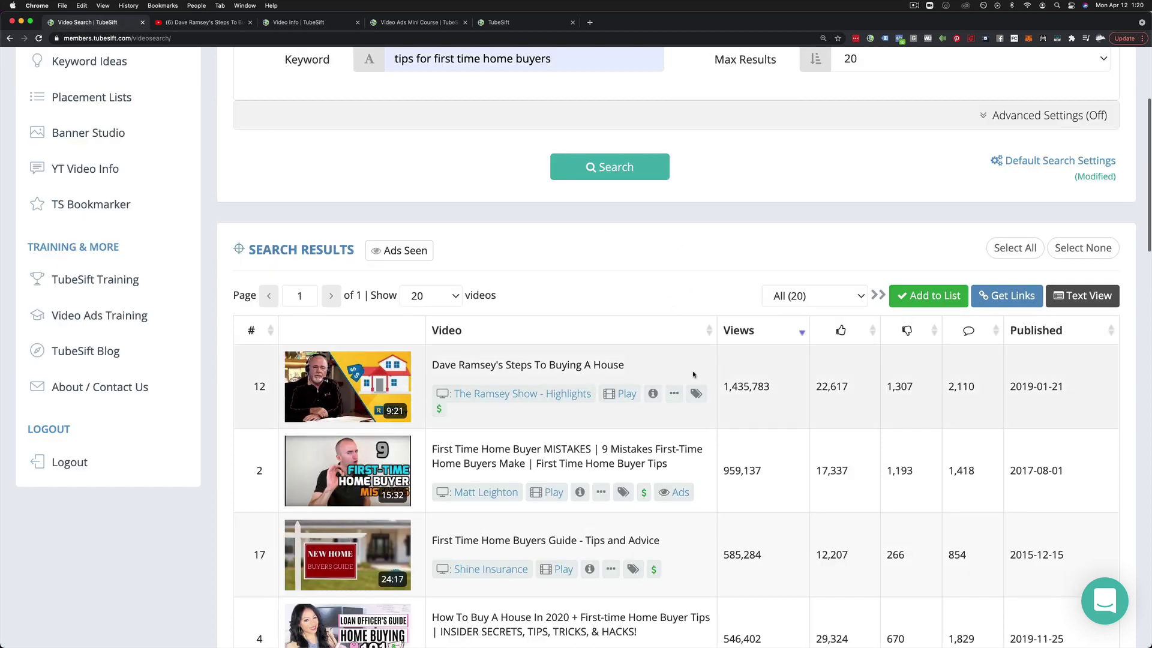
mouse_move(674, 394)
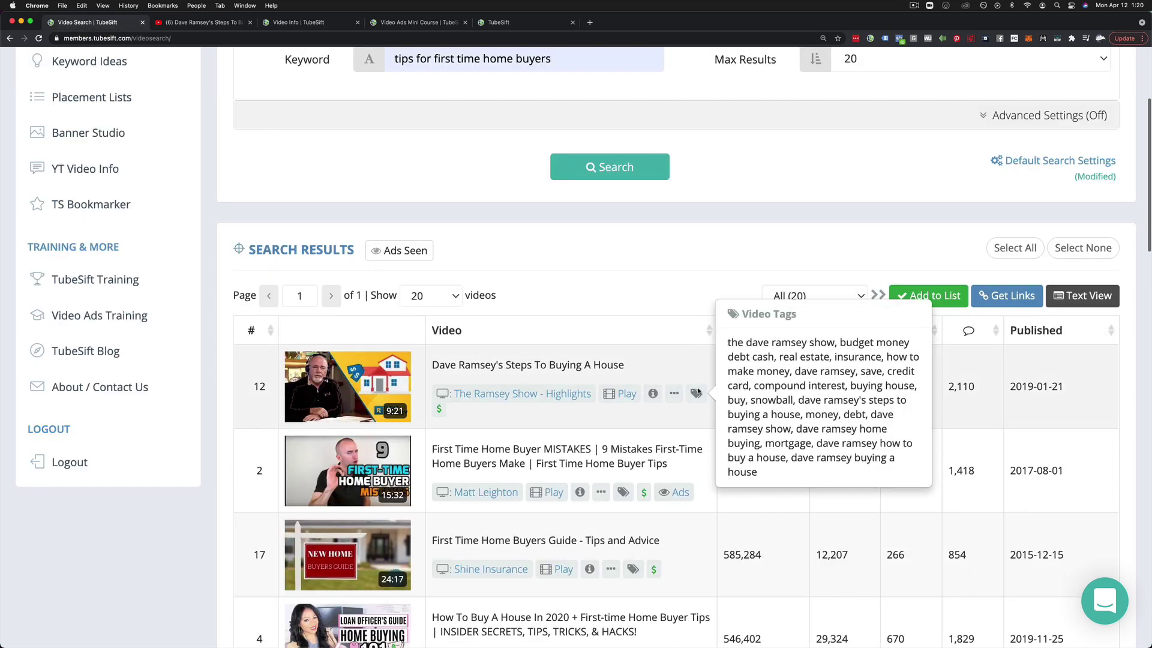
scroll(486, 430, down, 2)
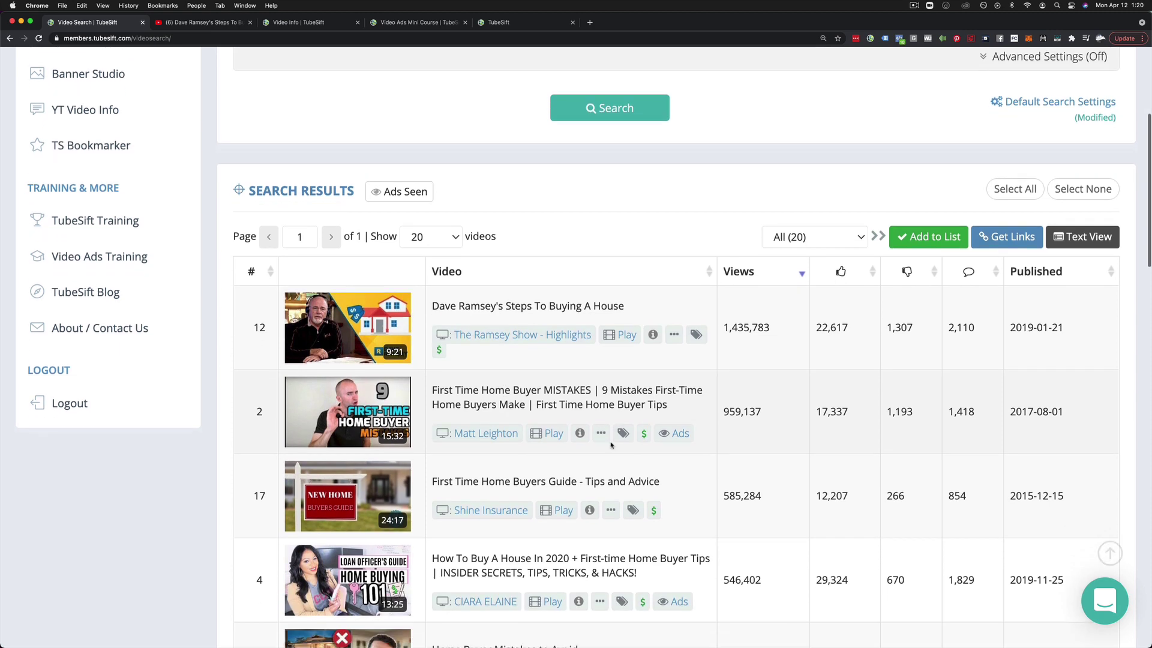
Step: Check ads on the second video, then show ads seen across all search results
click(681, 427)
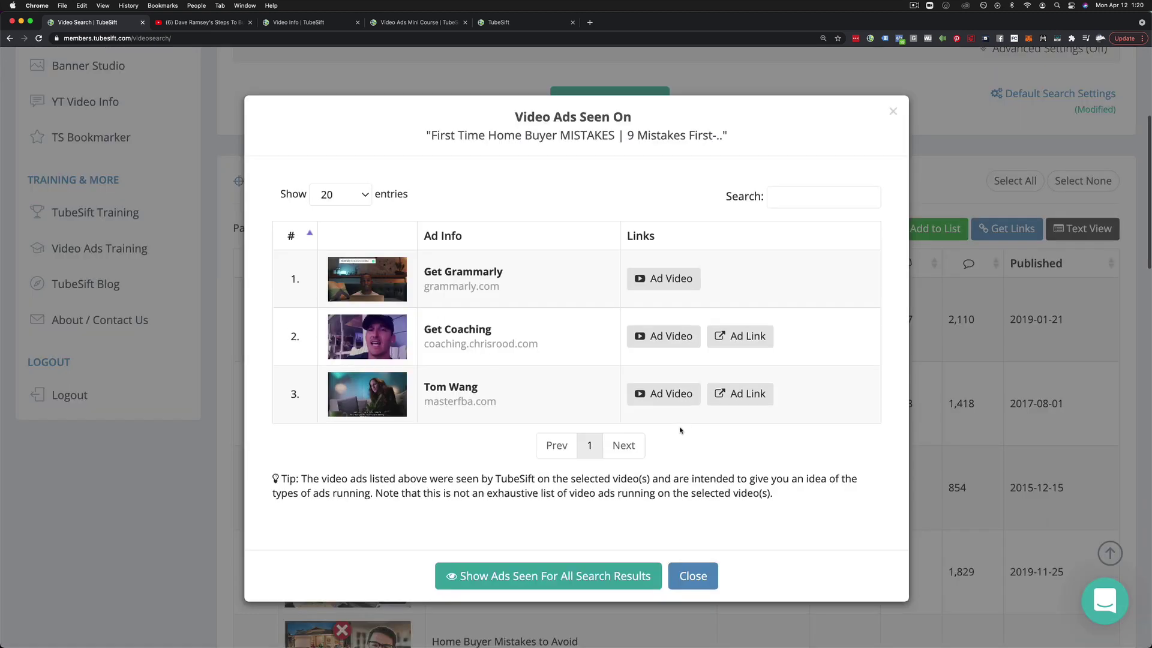
scroll(515, 275, up, 1)
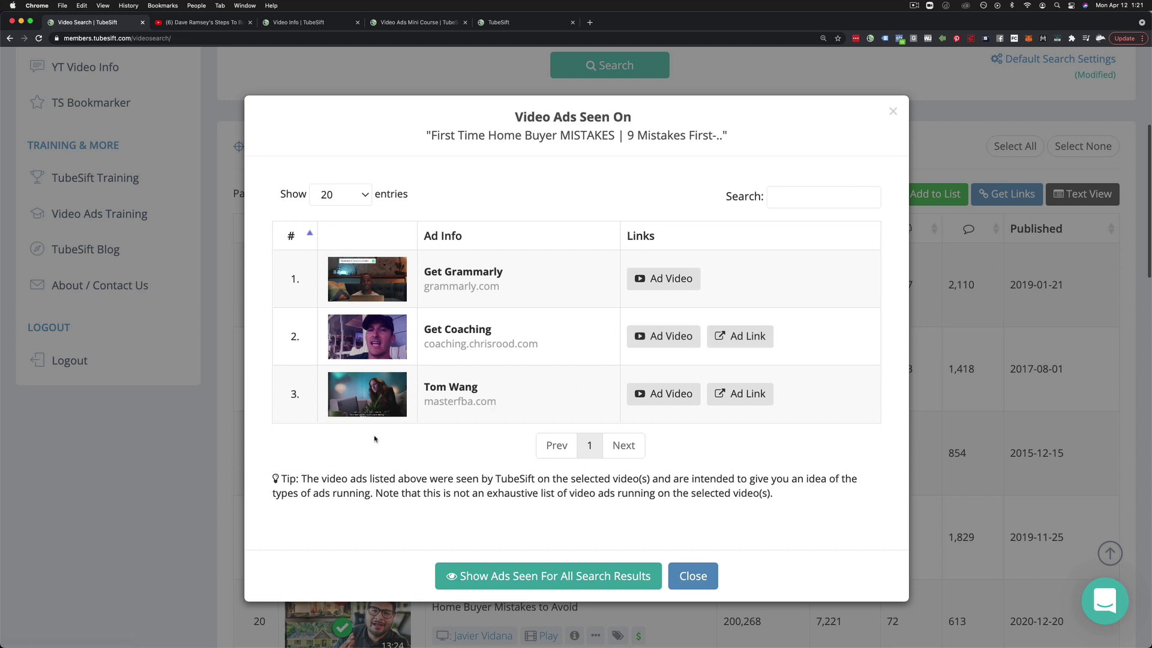
click(693, 576)
click(398, 149)
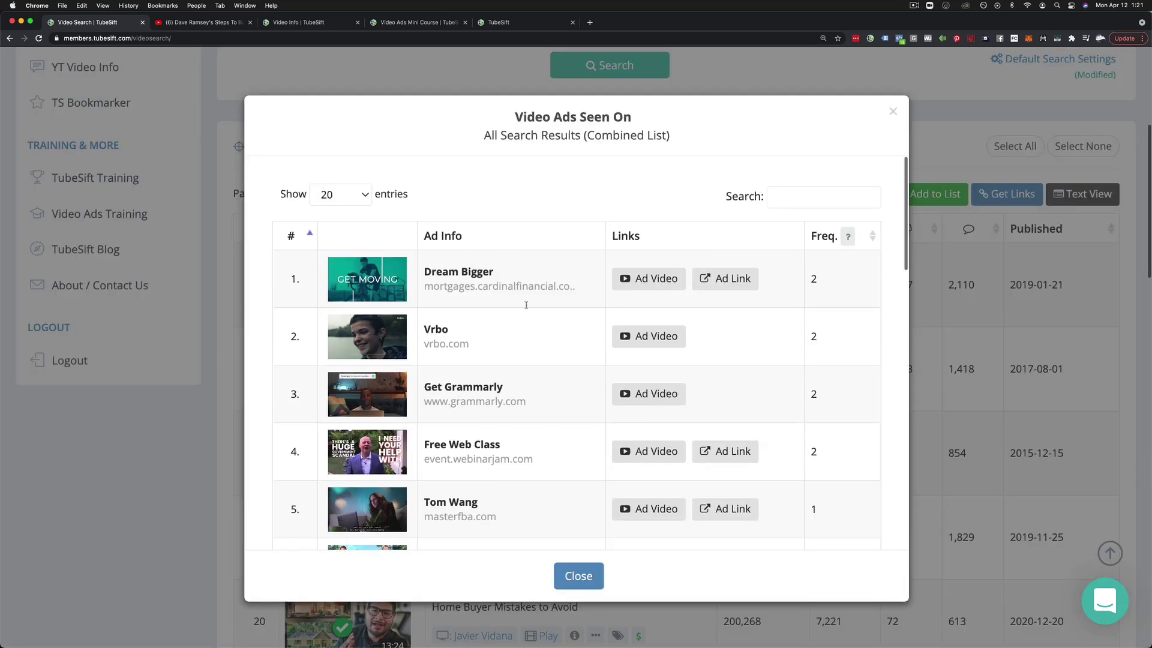
scroll(503, 306, down, 3)
scroll(503, 306, down, 4)
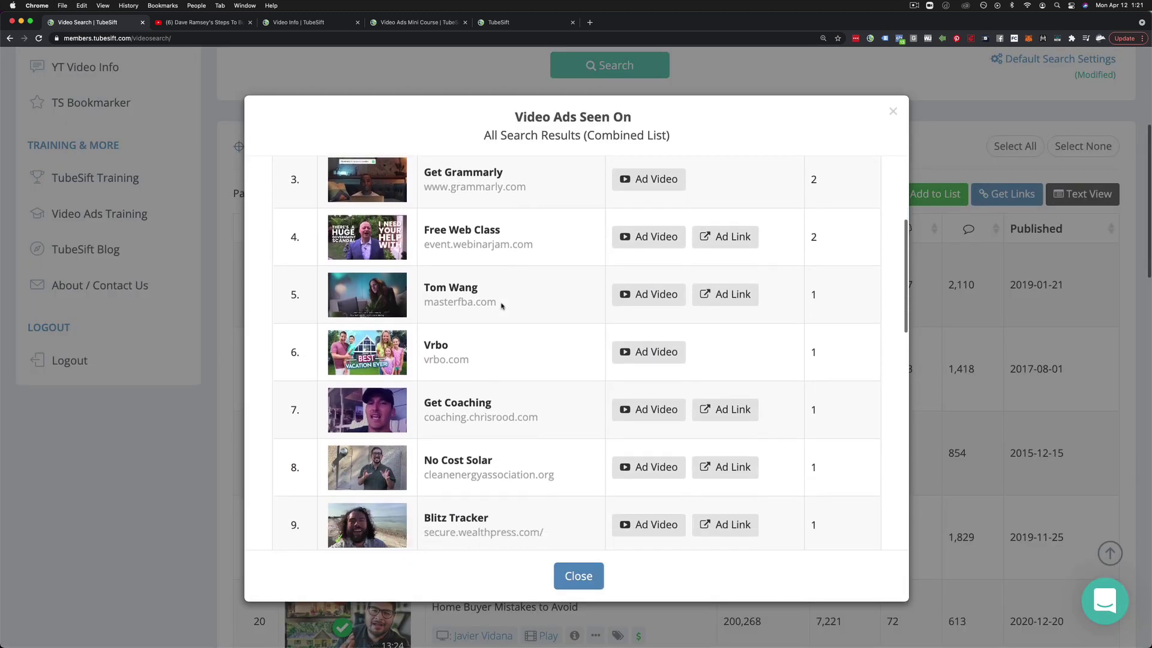
scroll(502, 306, down, 3)
scroll(502, 306, down, 4)
scroll(502, 306, down, 3)
scroll(503, 307, down, 2)
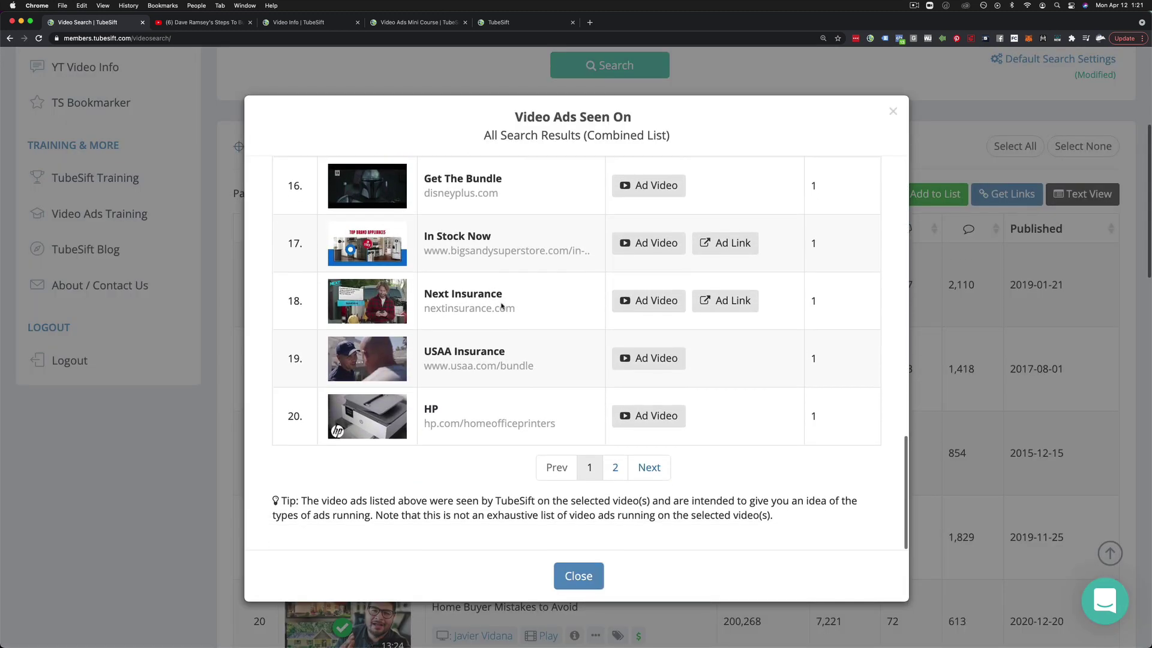
scroll(500, 356, up, 4)
scroll(500, 356, up, 5)
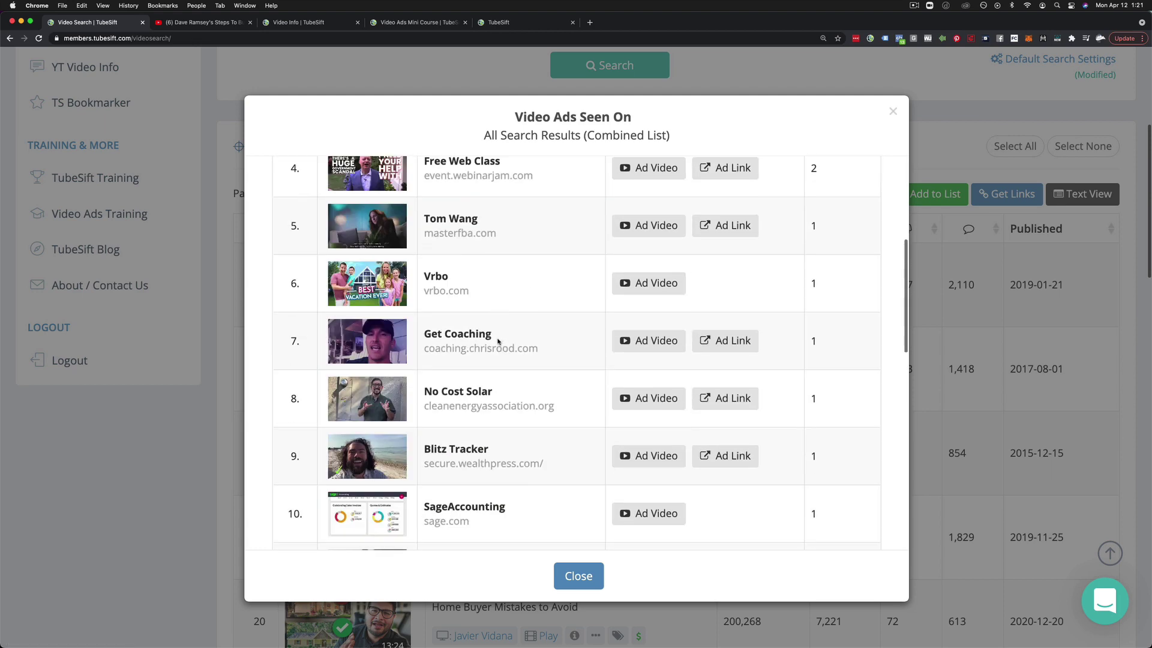
scroll(540, 342, up, 4)
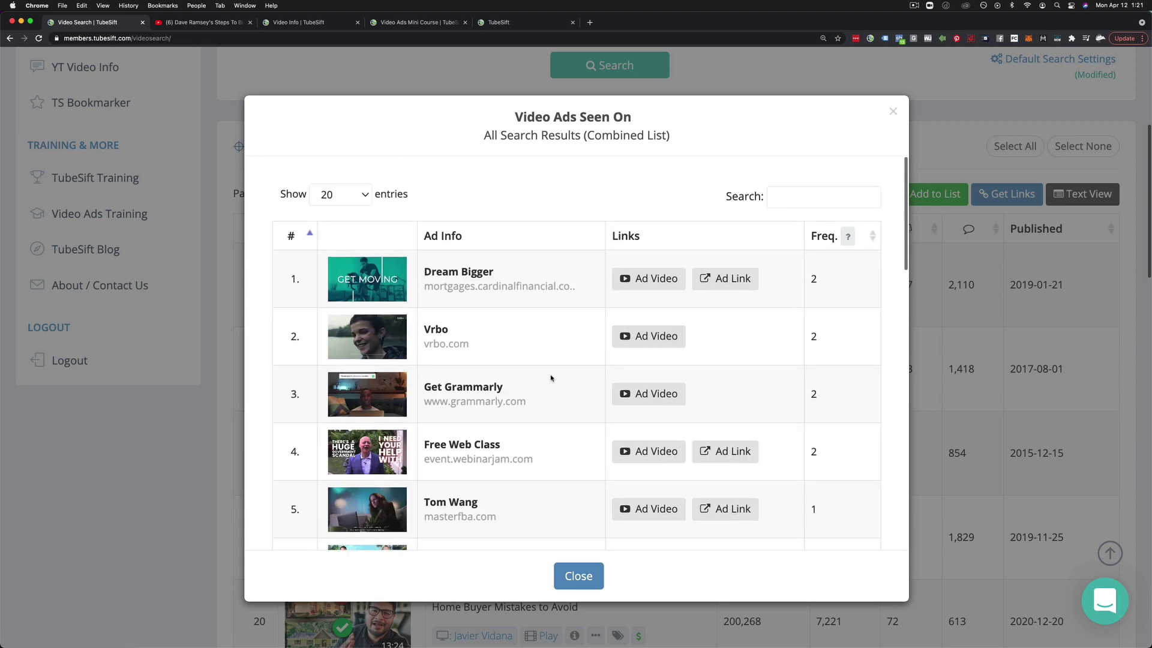
drag(567, 287, 475, 286)
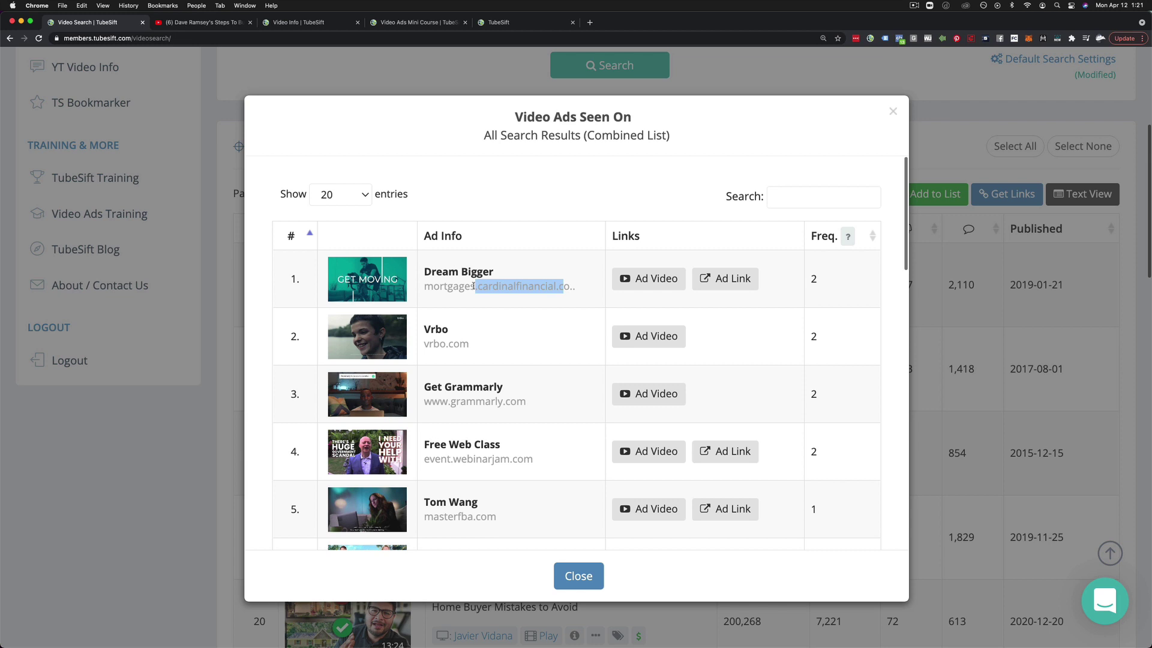
Step: Play the Dream Bigger ad video, open its Cardinal Financial landing page, and return to TubeSift
click(540, 286)
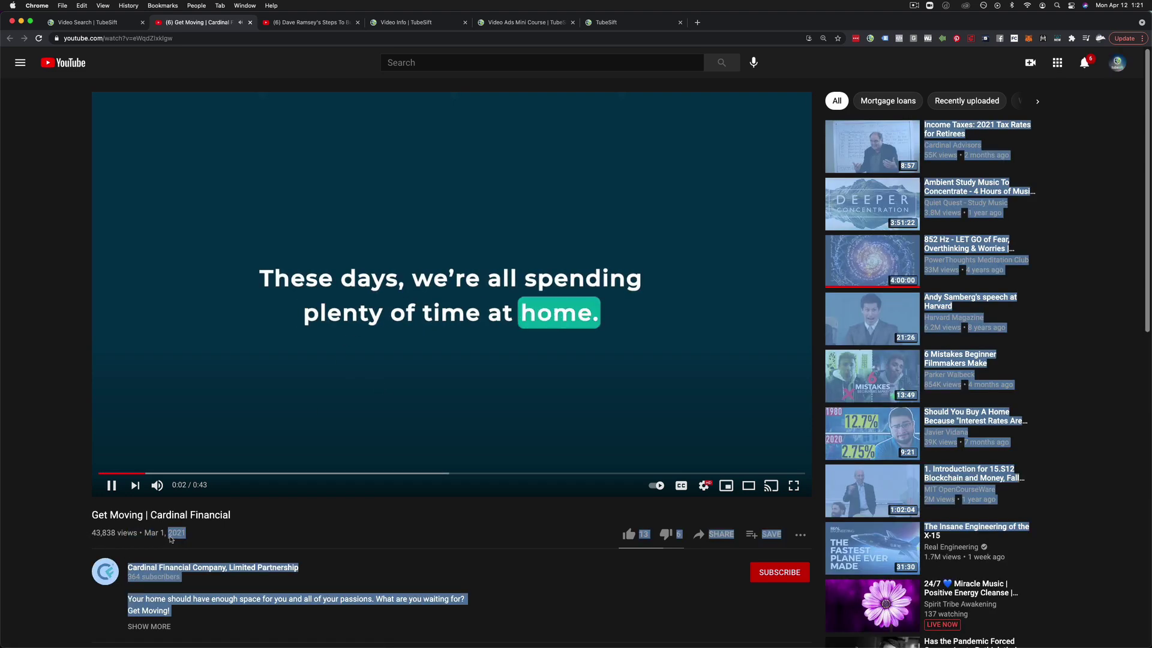
click(181, 539)
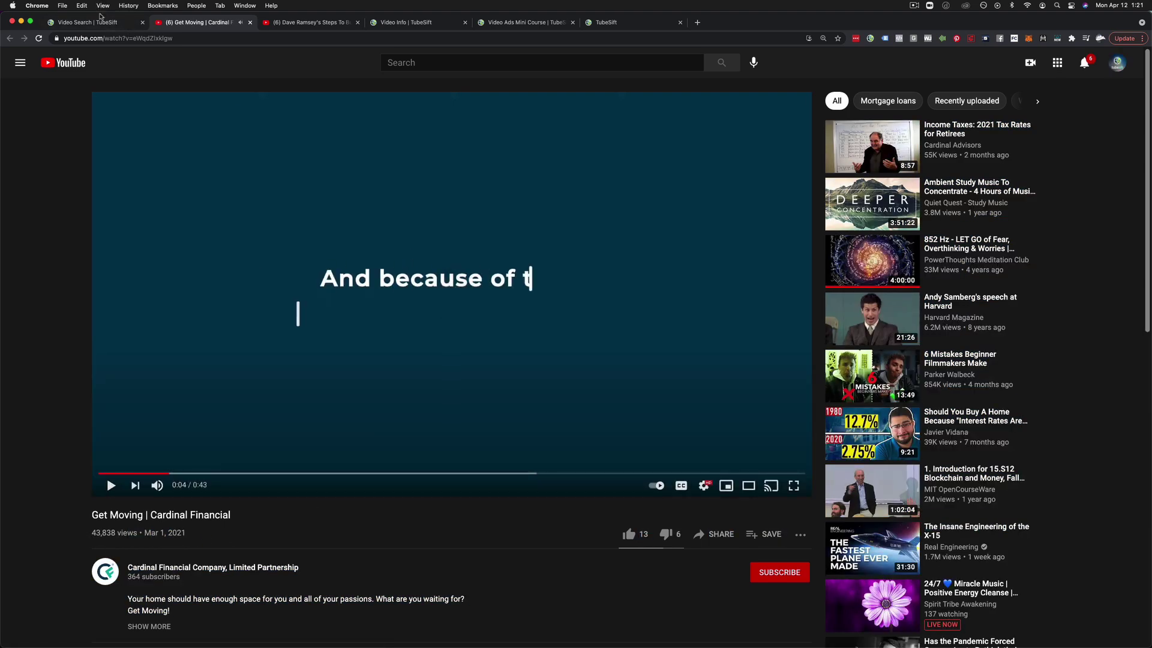
click(104, 22)
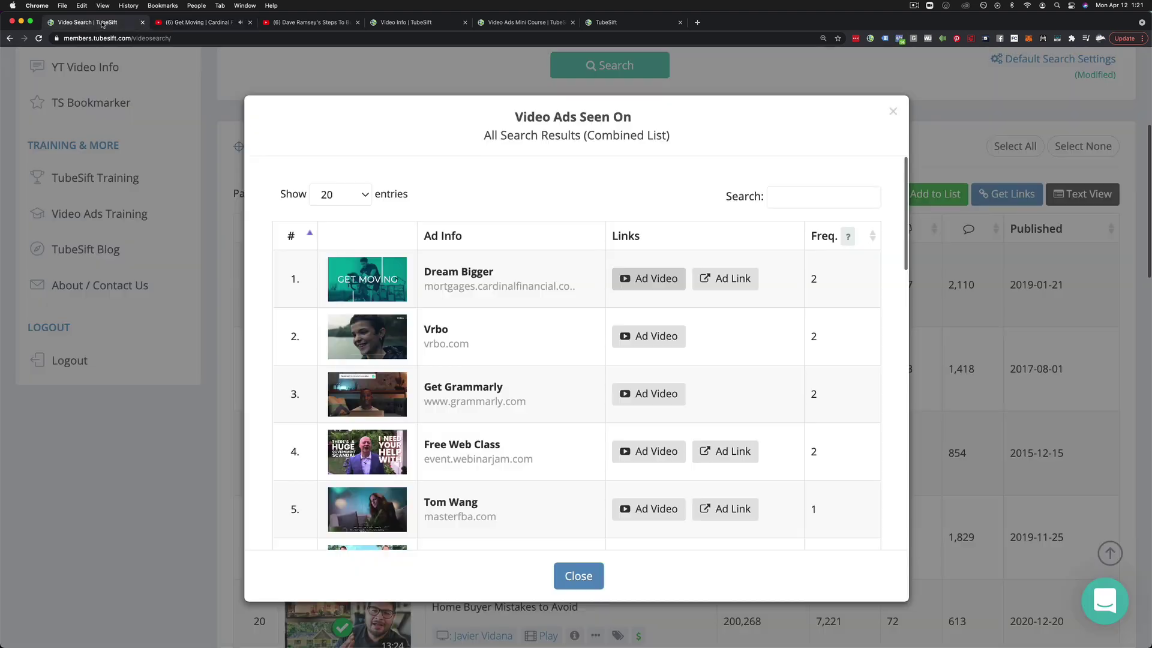
click(726, 278)
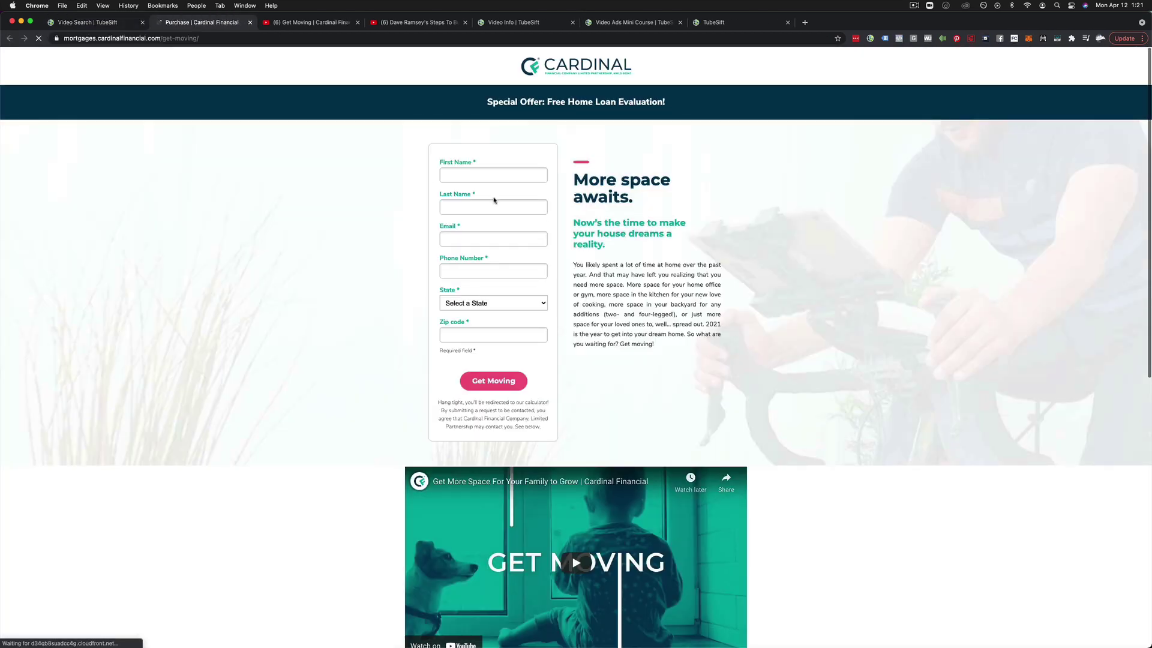
scroll(341, 191, down, 5)
scroll(340, 191, down, 5)
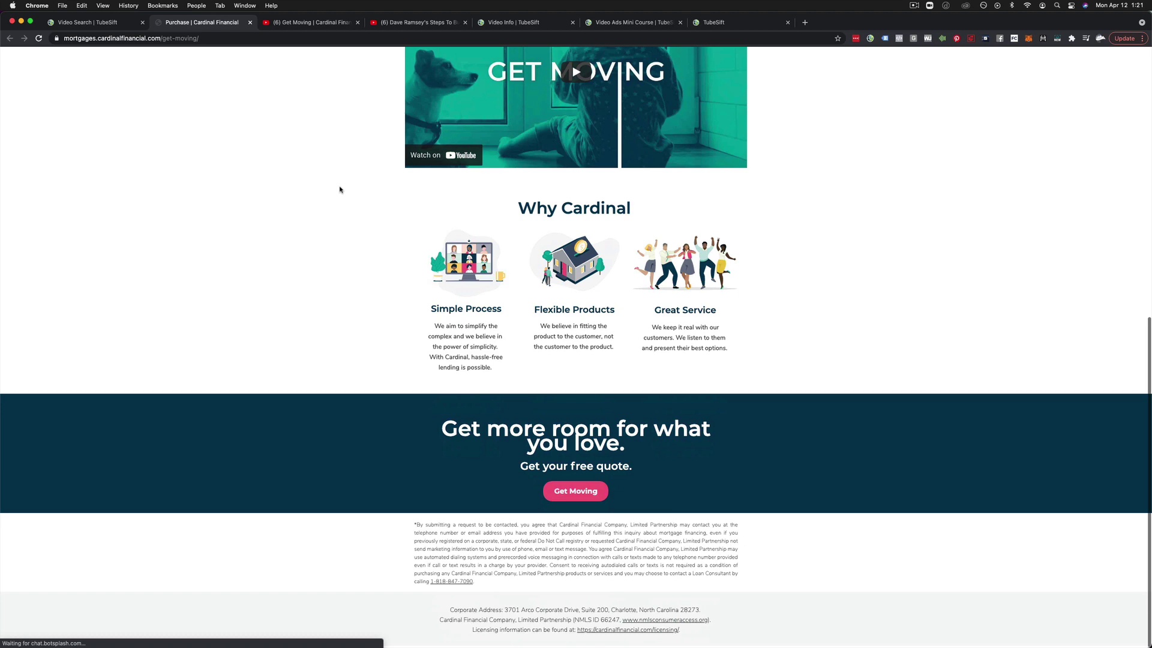
scroll(340, 191, up, 10)
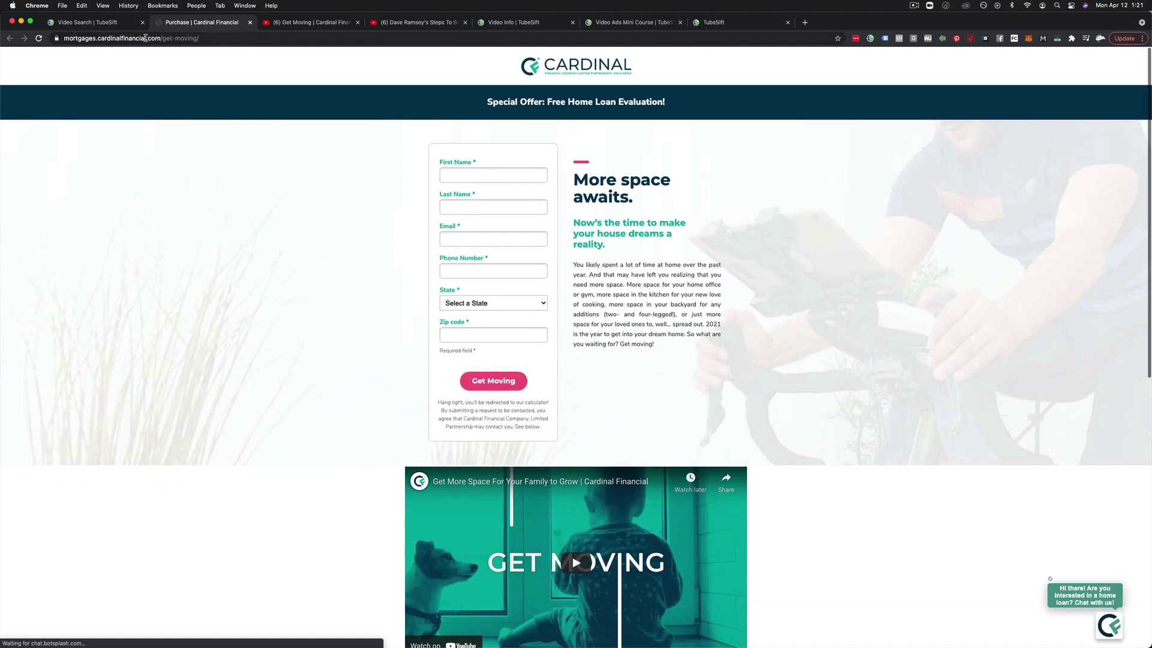
click(91, 22)
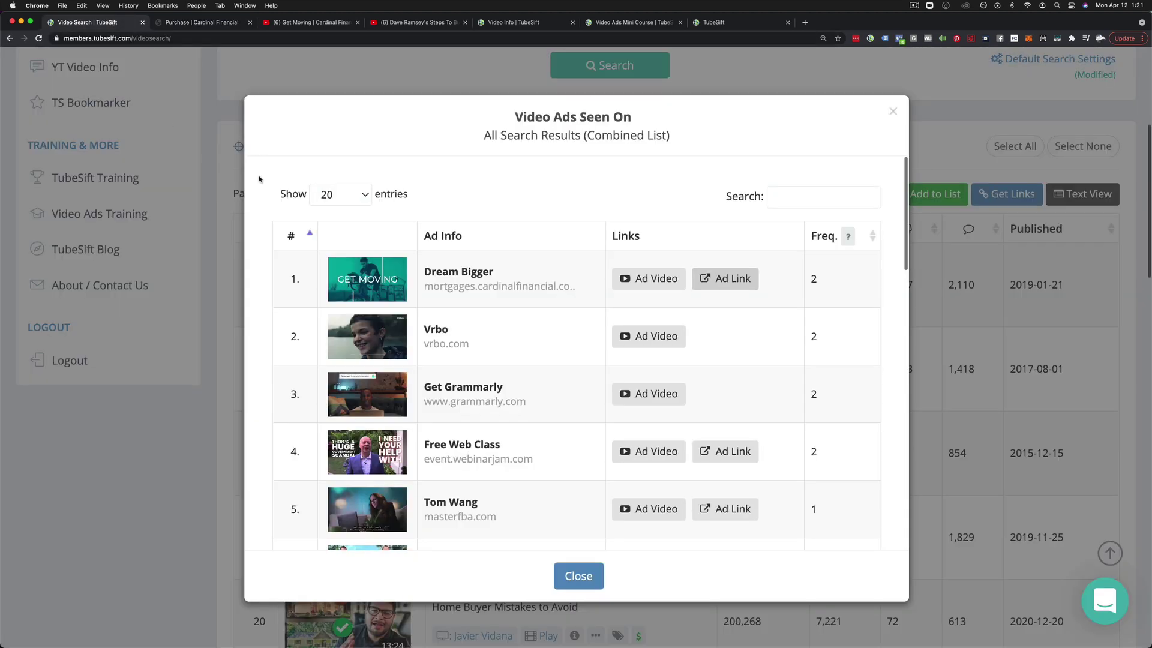
Step: Select all 20 results and start adding them to an existing list
click(578, 576)
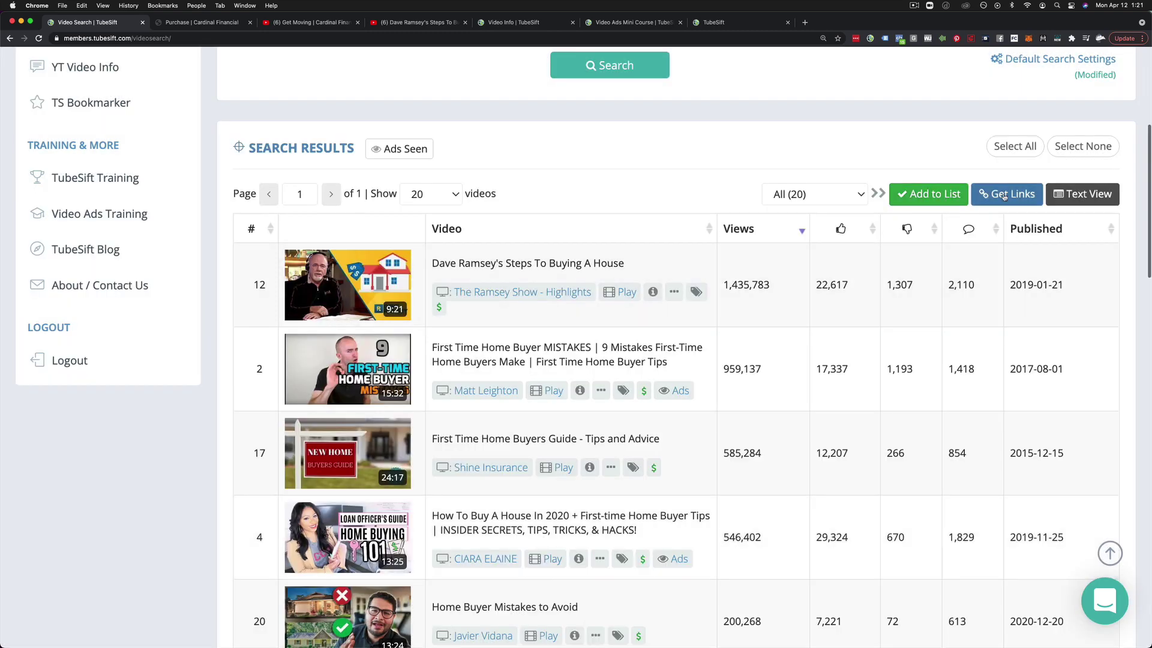
click(1014, 147)
click(929, 193)
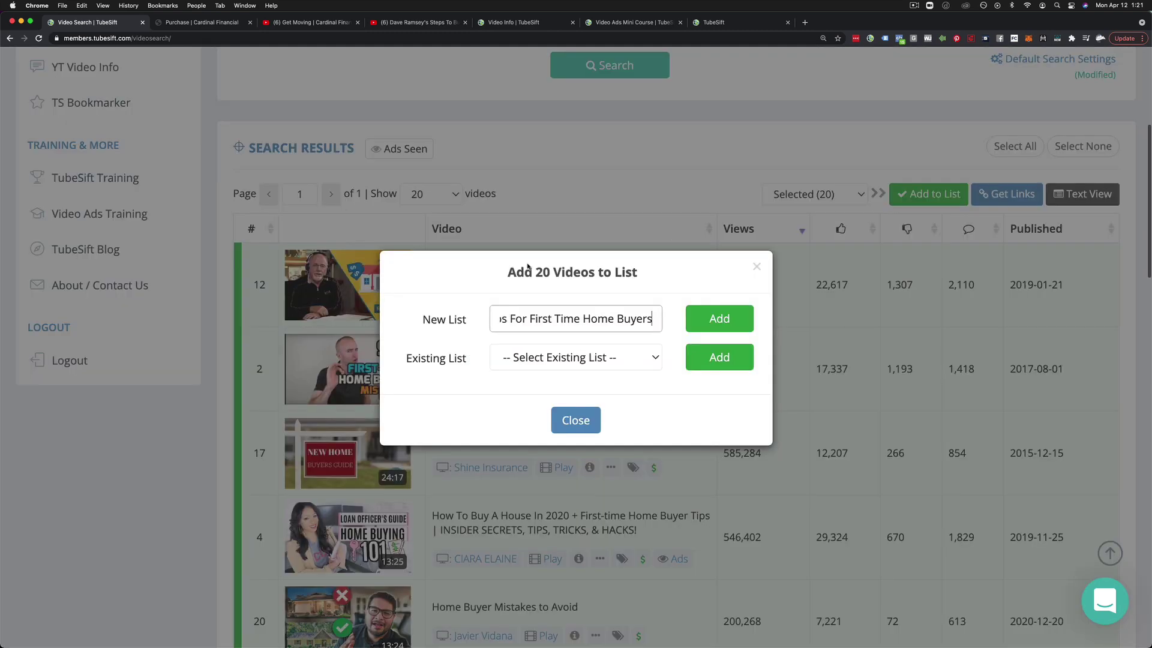
click(599, 360)
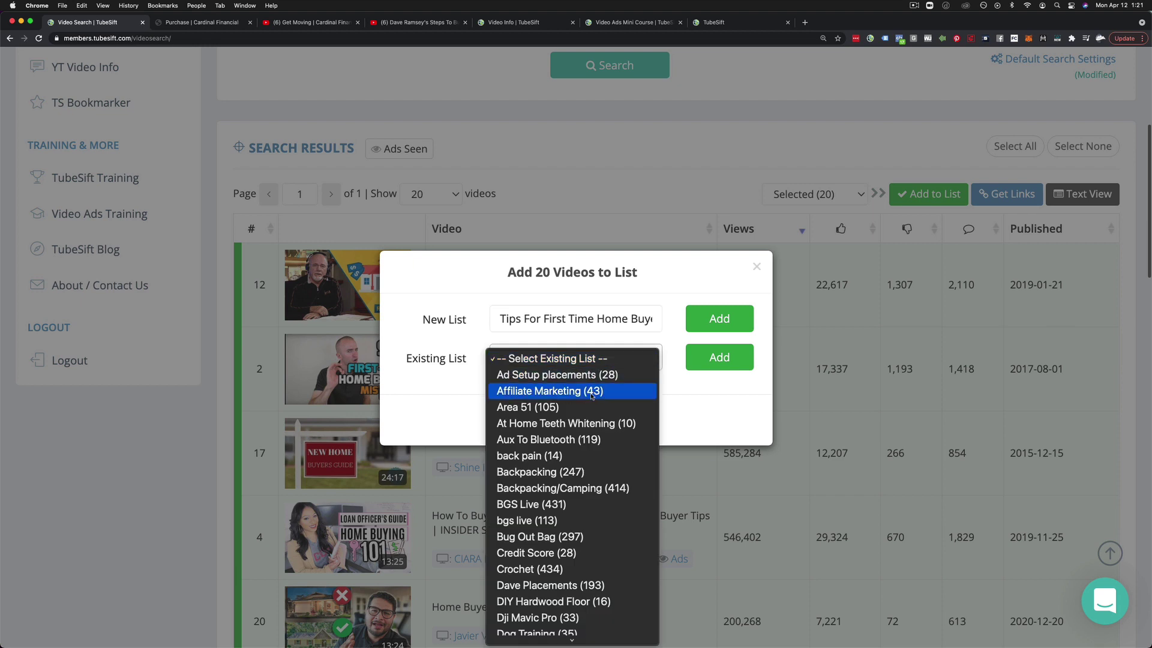
scroll(594, 486, down, 4)
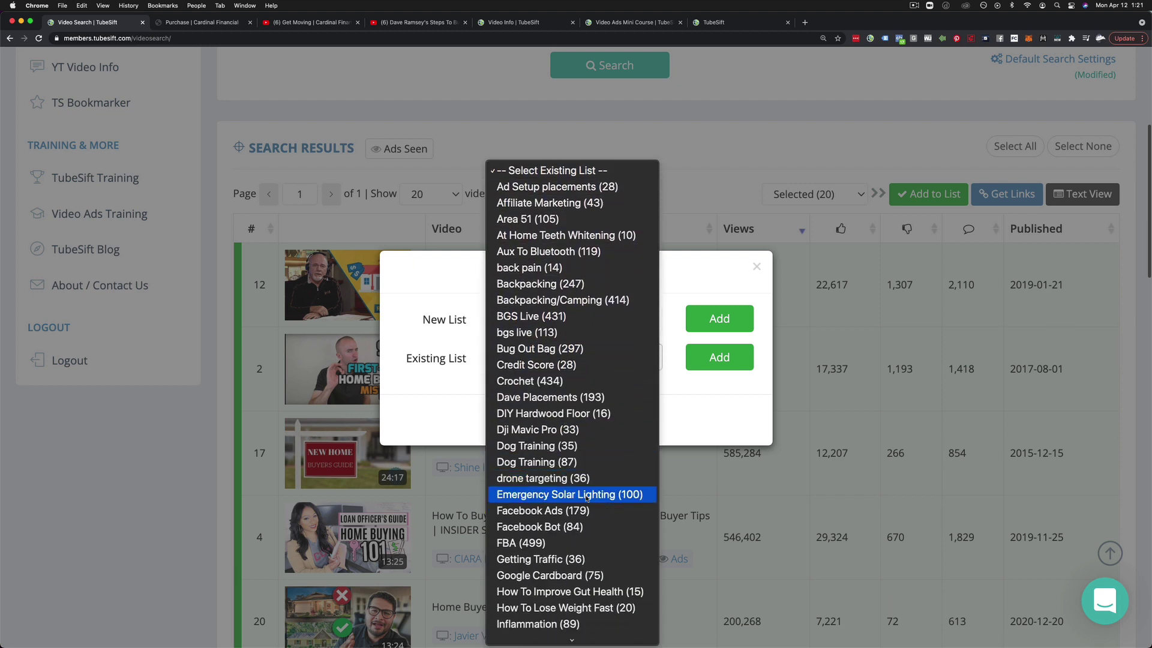
scroll(587, 499, down, 1)
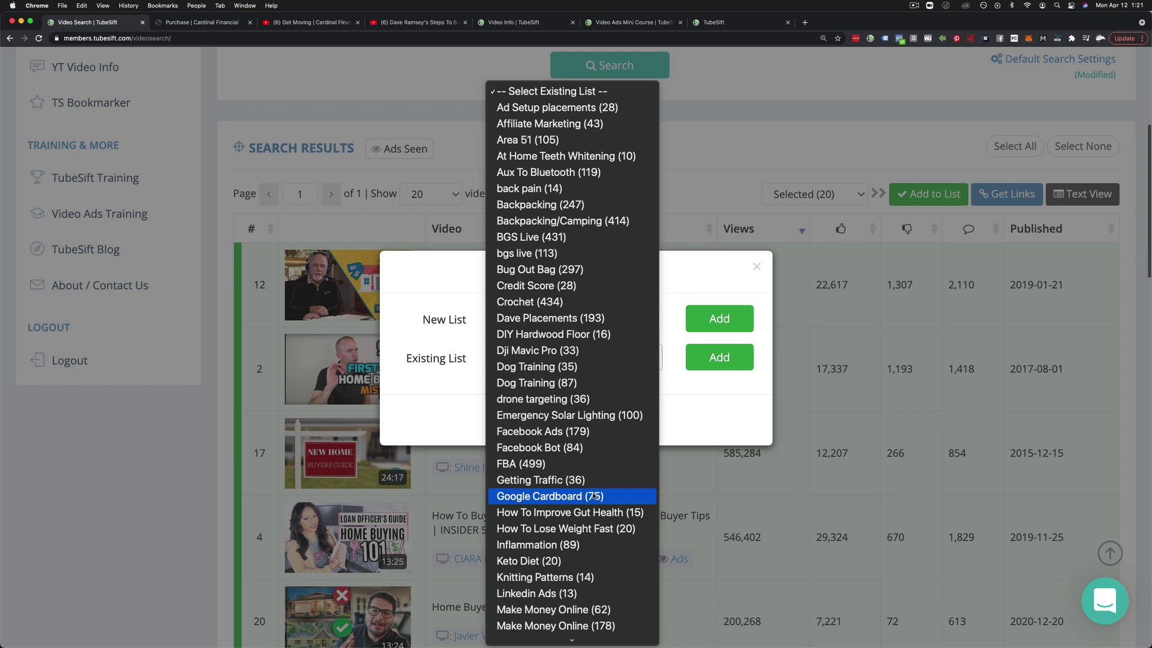
scroll(592, 497, down, 5)
scroll(592, 496, down, 5)
scroll(592, 494, down, 2)
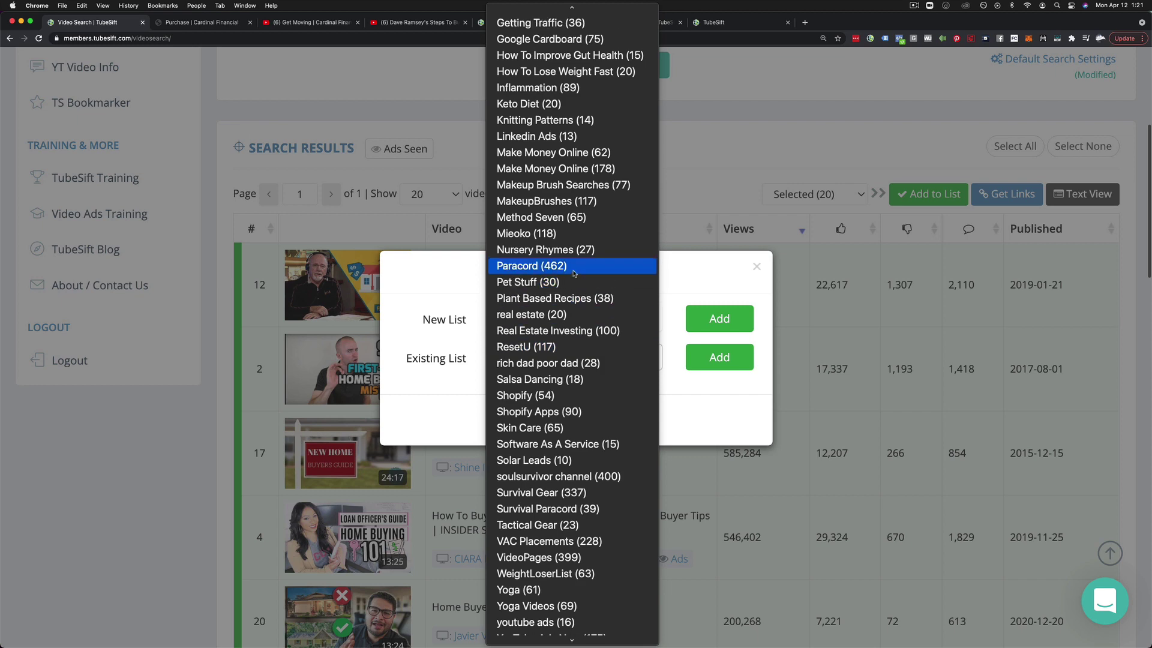
scroll(573, 273, up, 6)
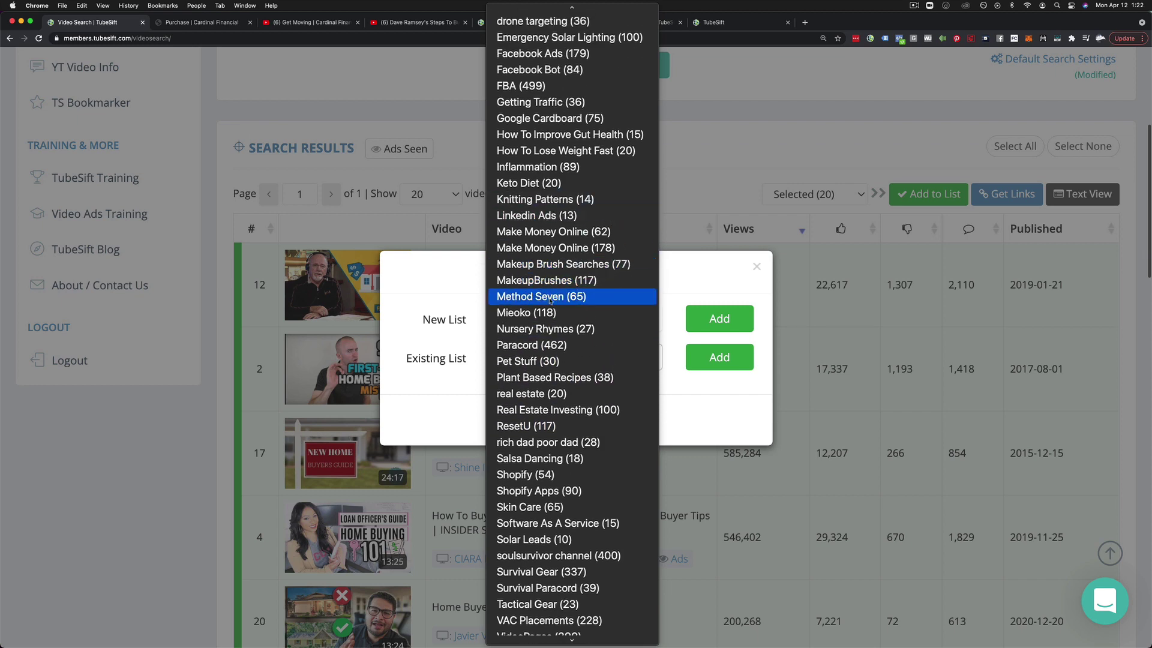
scroll(562, 228, up, 10)
scroll(563, 271, down, 5)
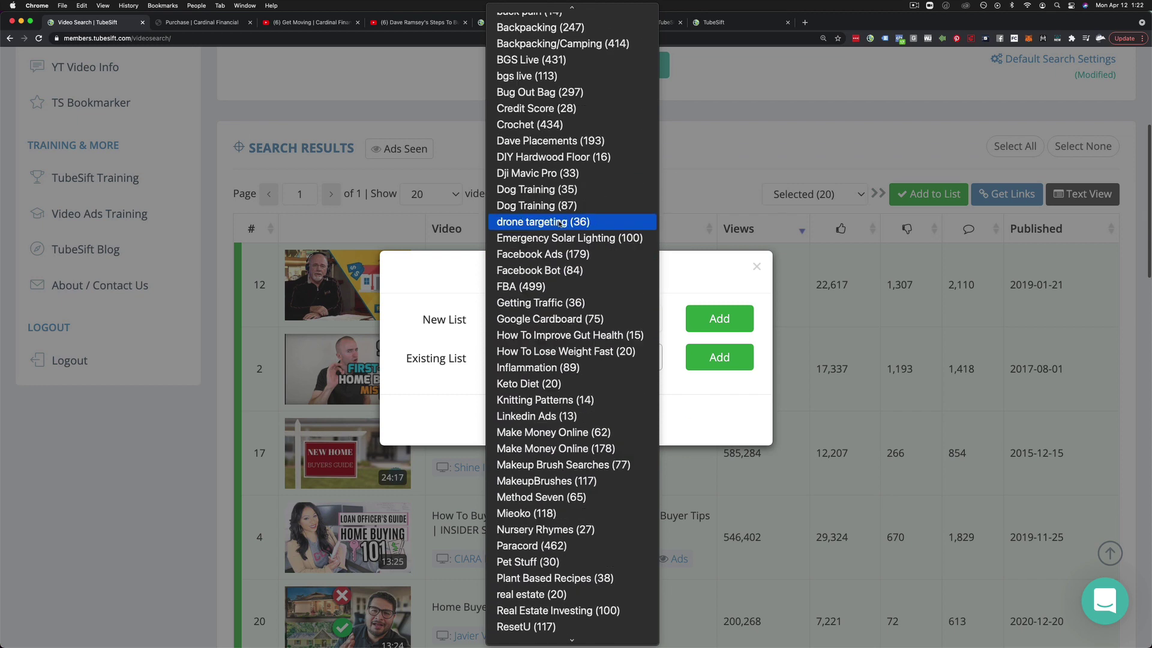
scroll(565, 306, down, 5)
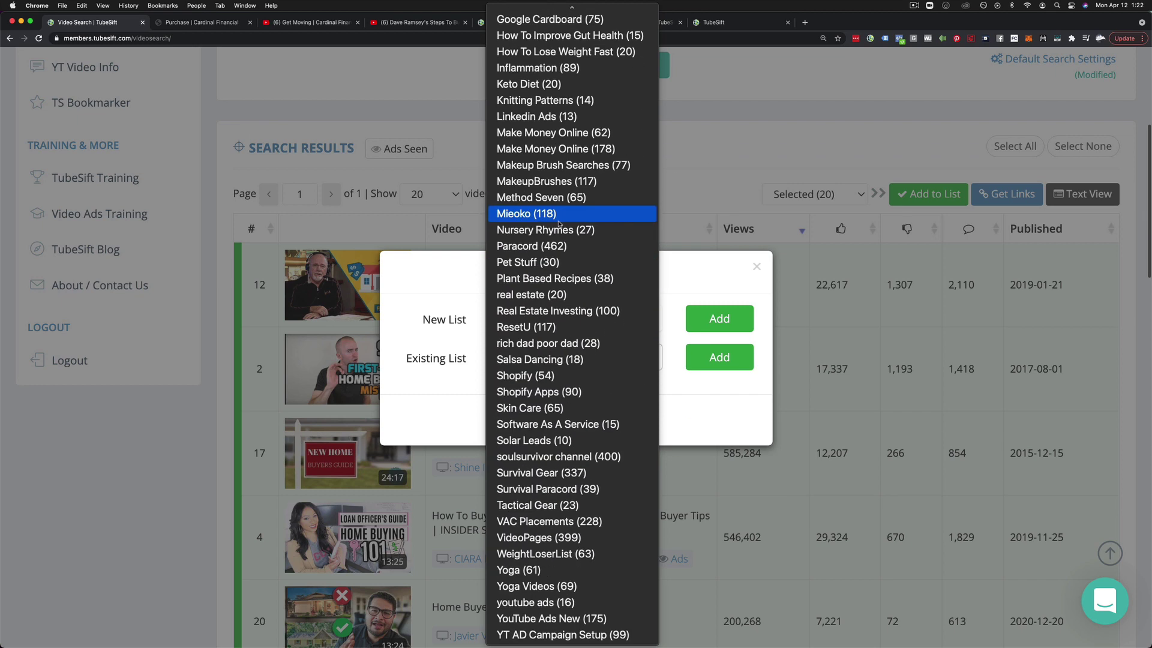
Step: Choose the 'real estate' list instead of Real Estate Investing and add the videos
click(570, 310)
click(573, 358)
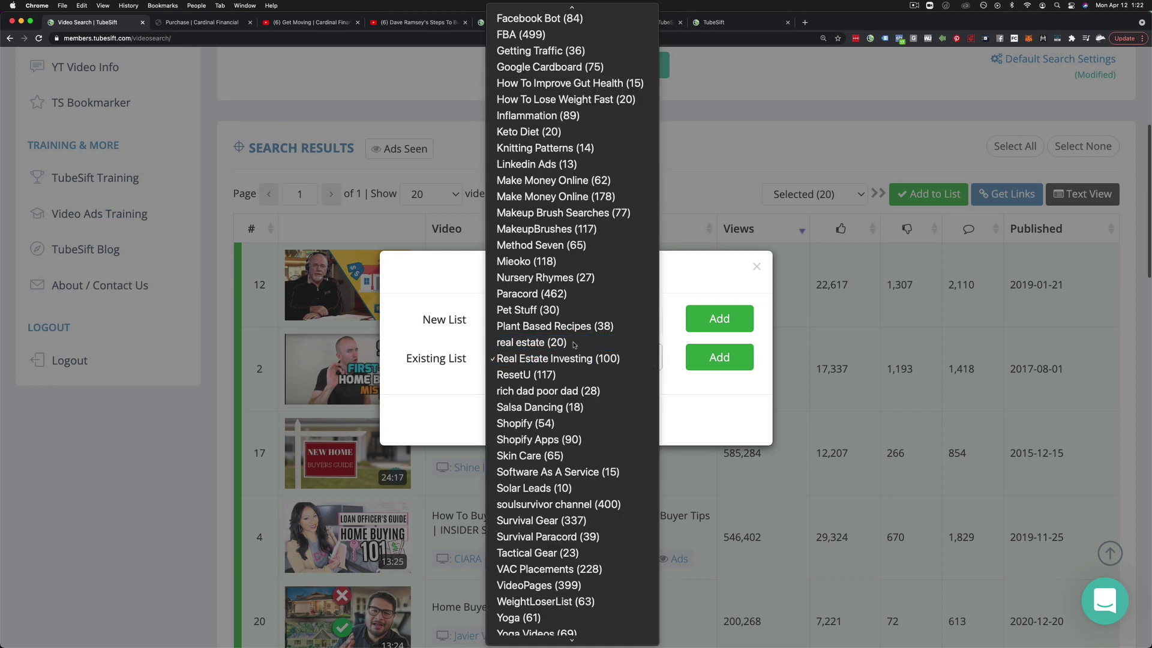
click(574, 342)
click(719, 357)
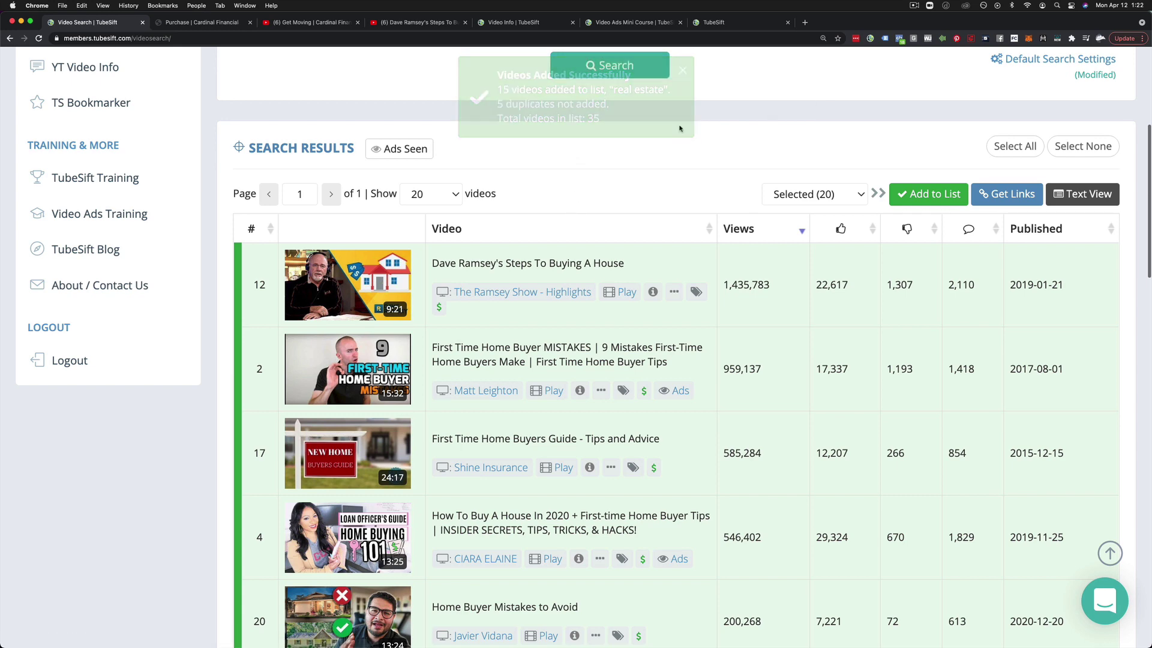
scroll(534, 166, up, 3)
scroll(534, 167, up, 3)
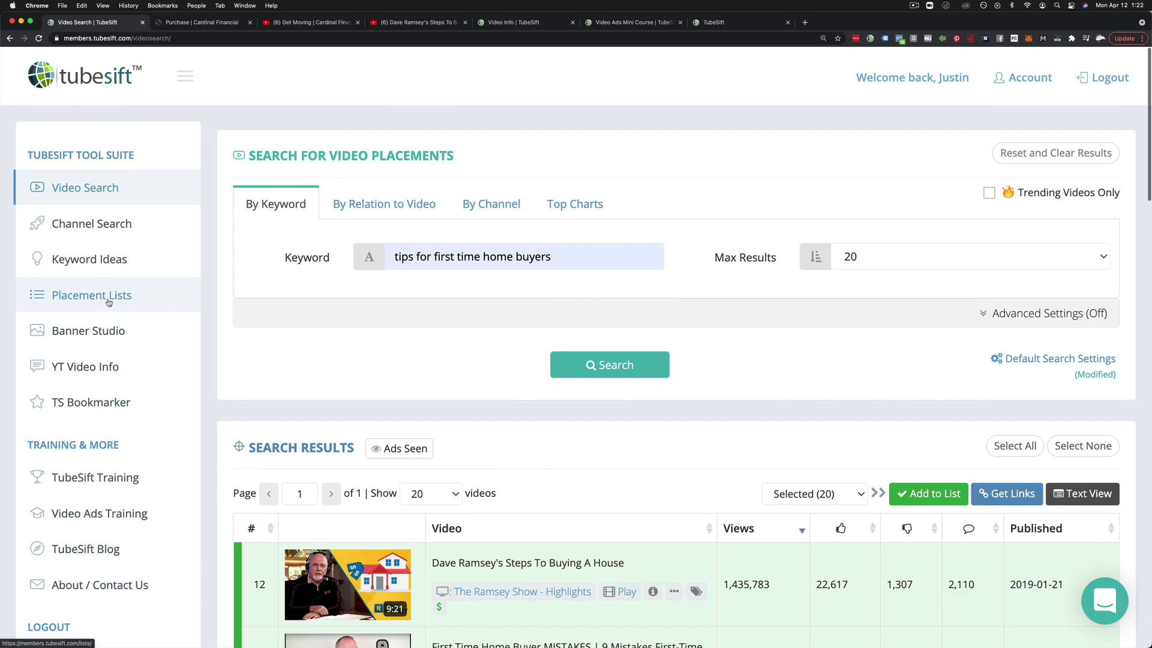
Step: Filter Placement Lists by 'real' and generate the 35 links of the 'real estate' list
drag(108, 302, 192, 314)
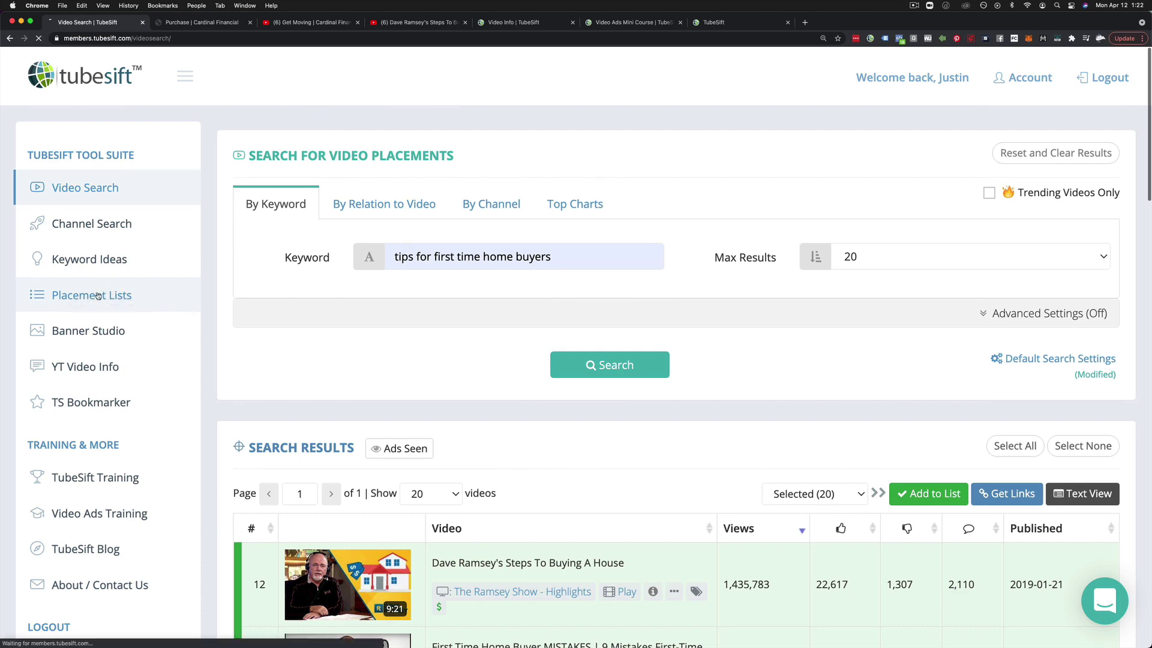
click(98, 297)
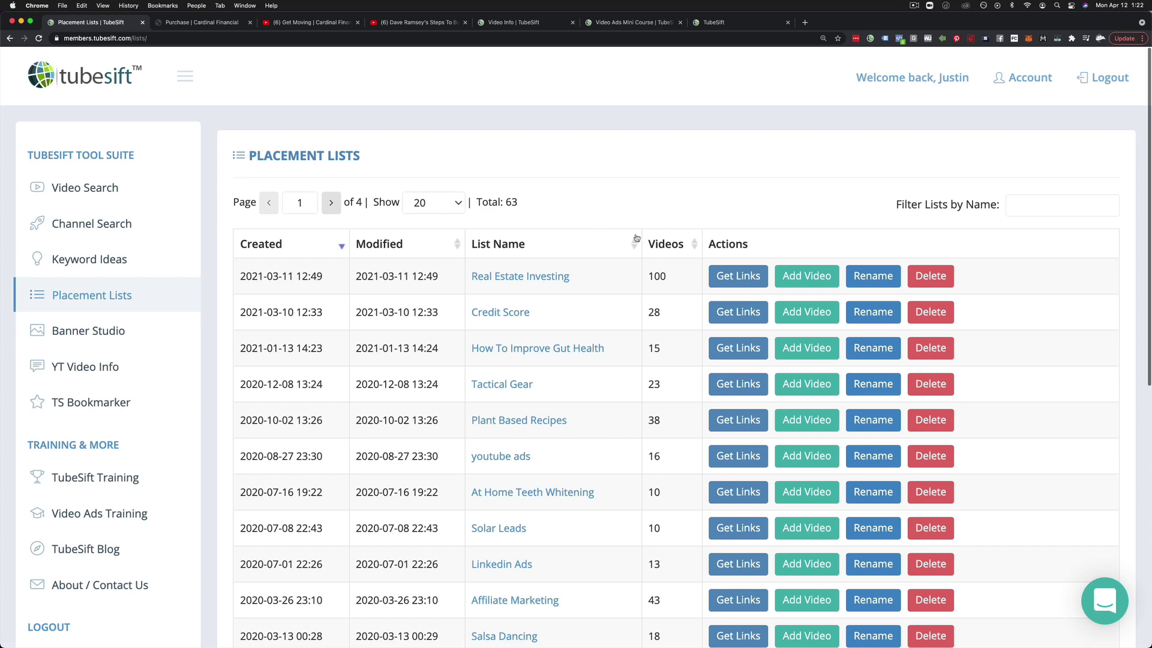
scroll(636, 240, down, 1)
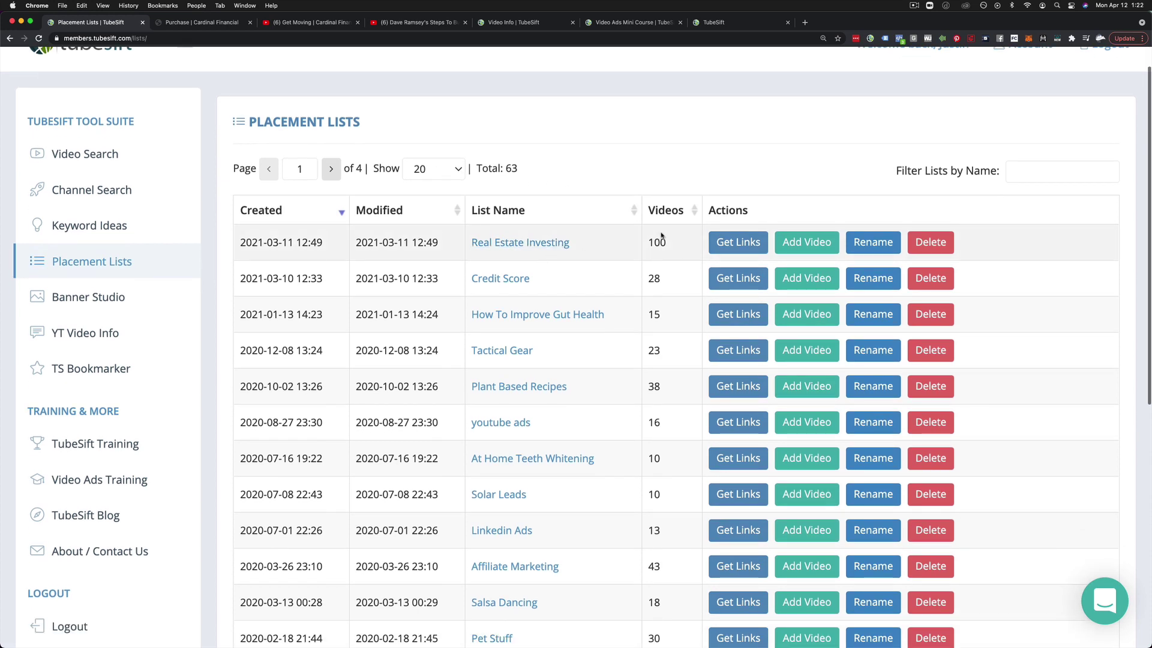
click(1023, 171)
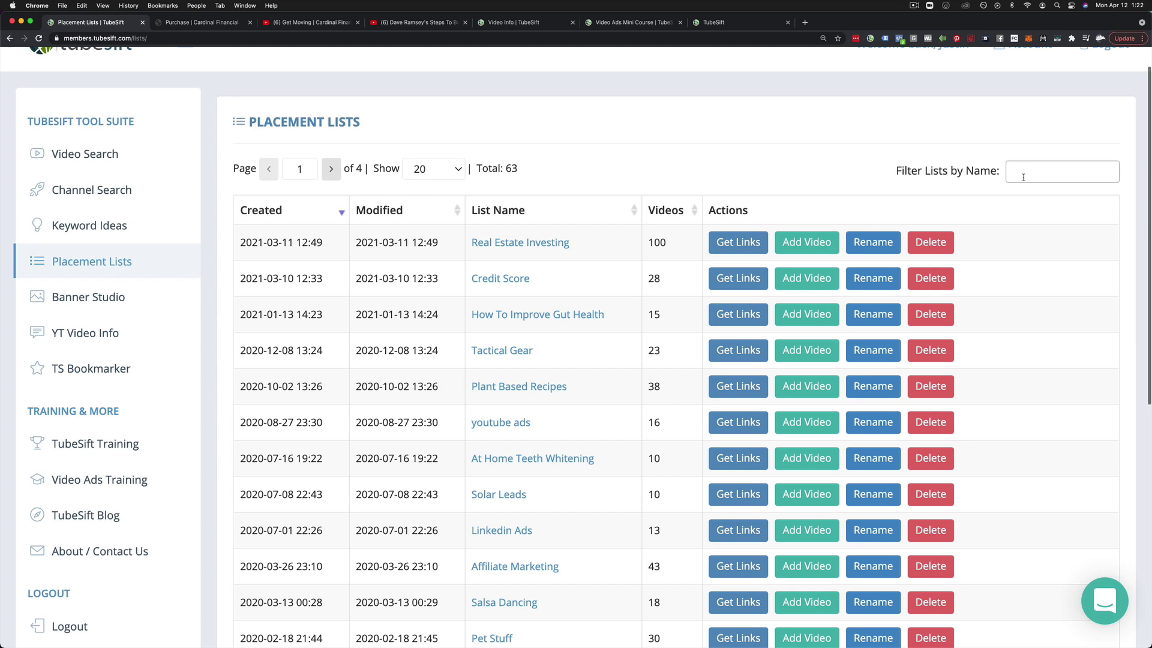
text(real)
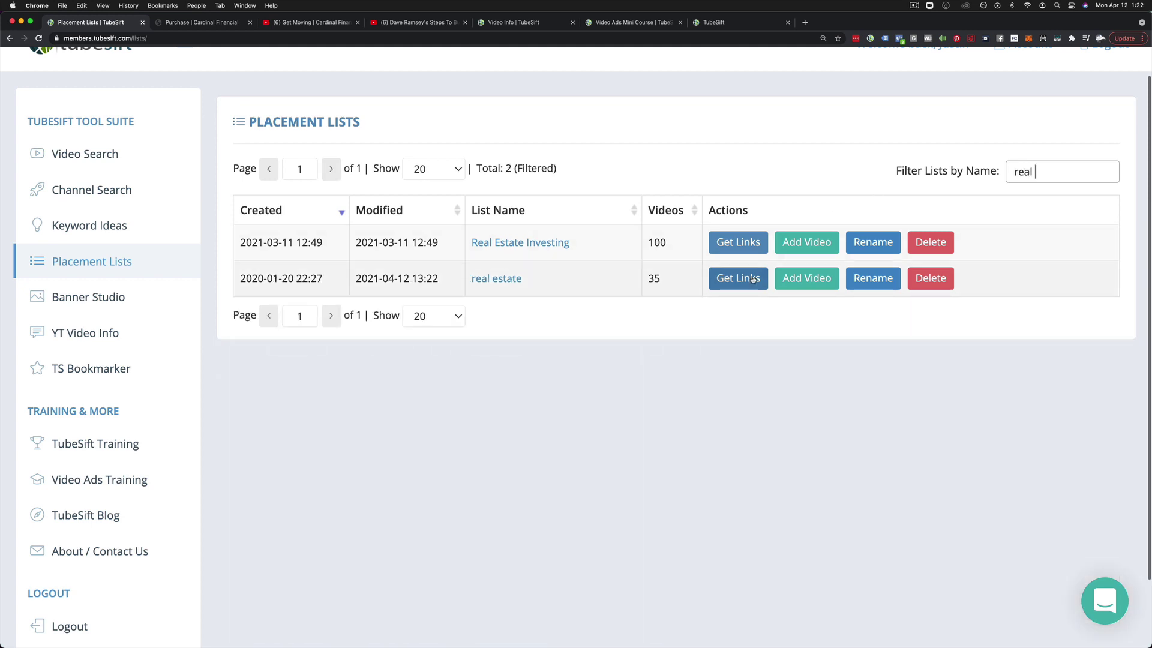
click(738, 278)
scroll(552, 308, down, 10)
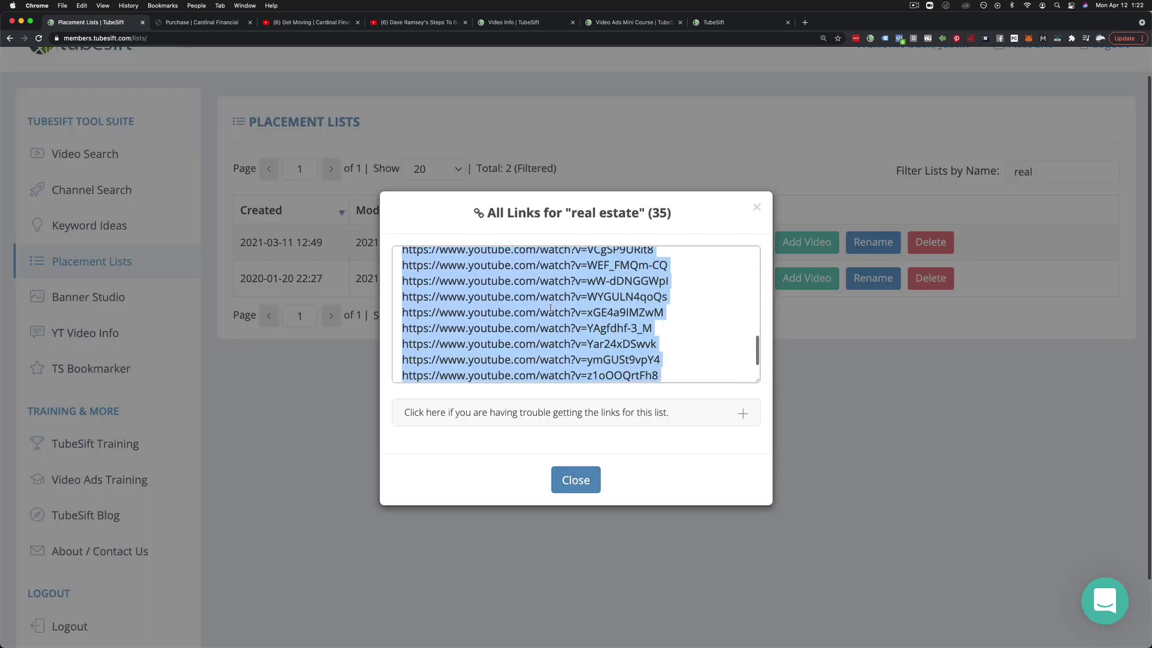
click(589, 479)
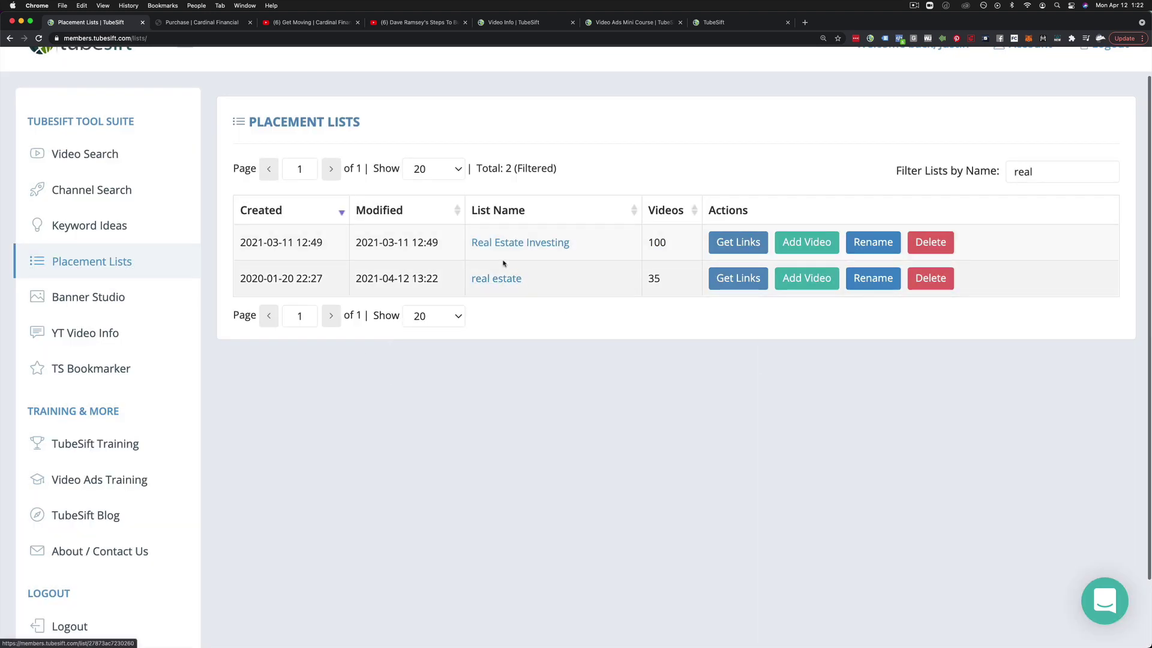
Step: Run a By Relation to Video search on the pasted YouTube URL, returning 7 monetized videos
click(84, 154)
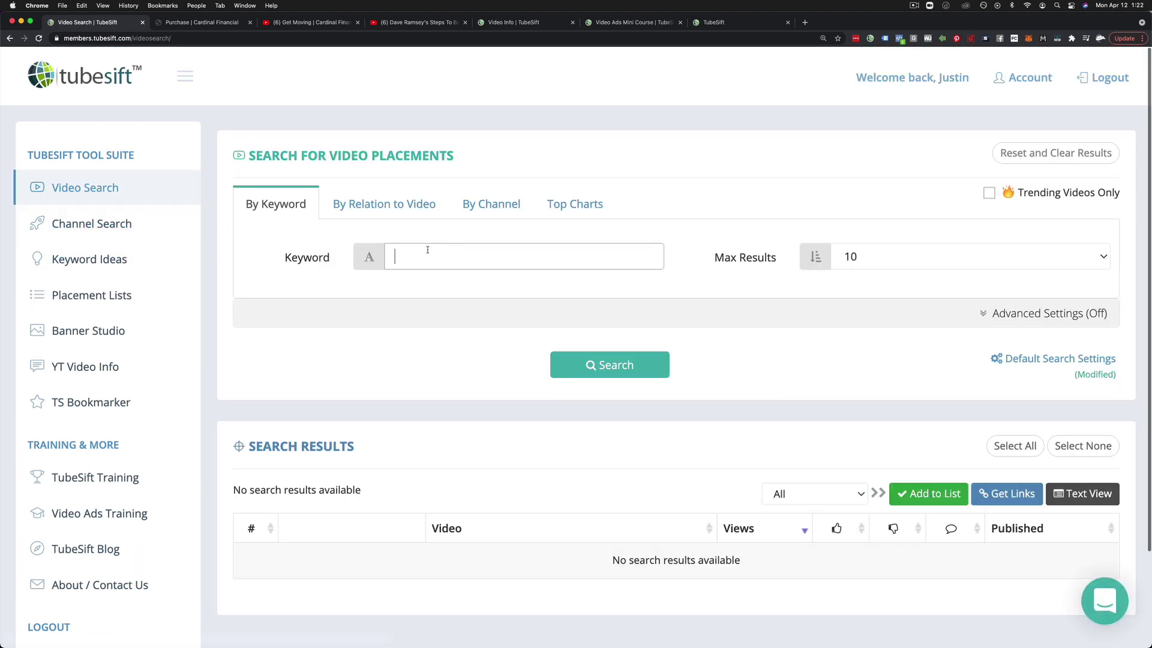
click(404, 206)
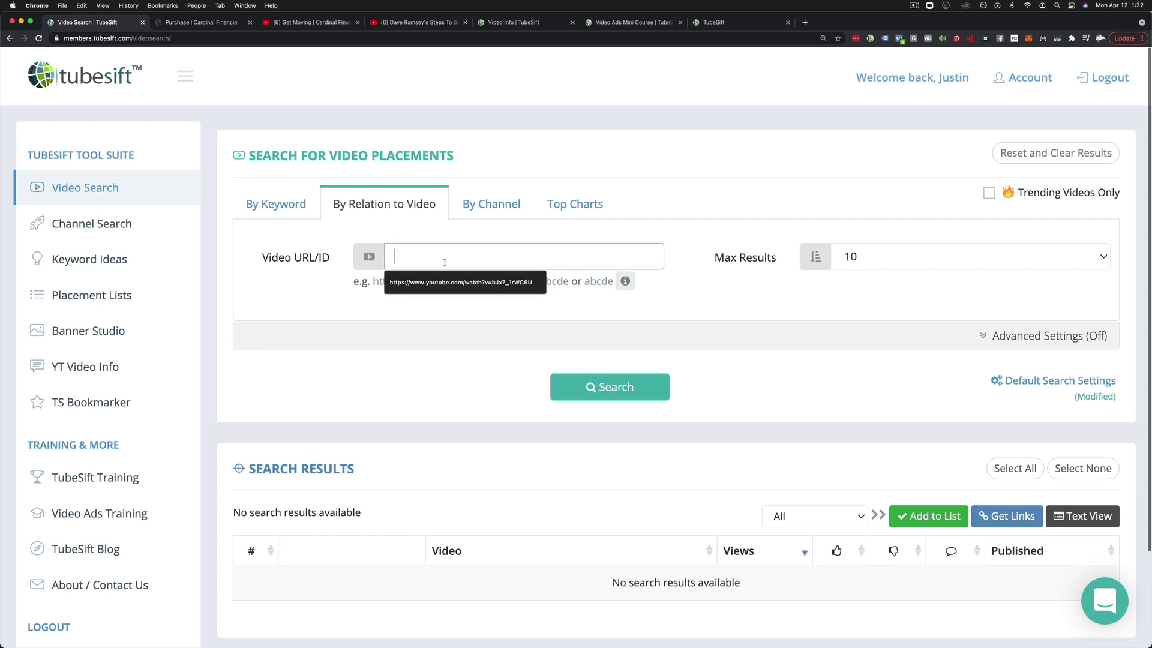
text(https://www.youtube.com/watch?v=eWqdZlxklgw)
click(609, 386)
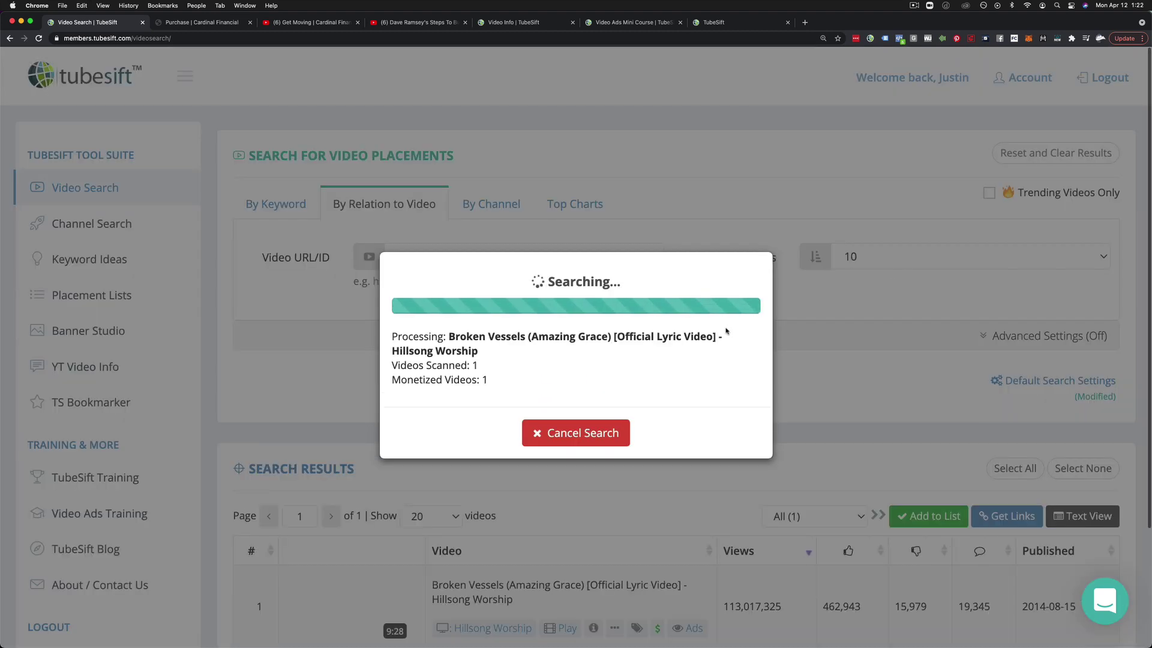
scroll(780, 370, down, 2)
scroll(781, 369, down, 3)
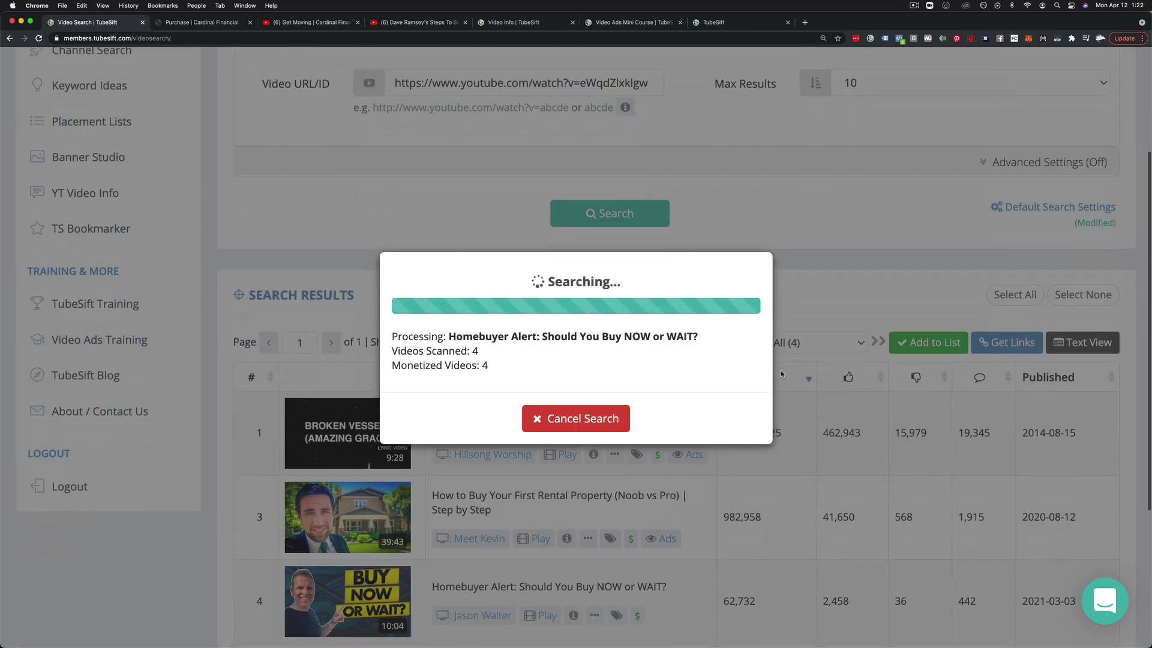
scroll(781, 369, down, 2)
scroll(781, 370, up, 3)
scroll(780, 370, up, 4)
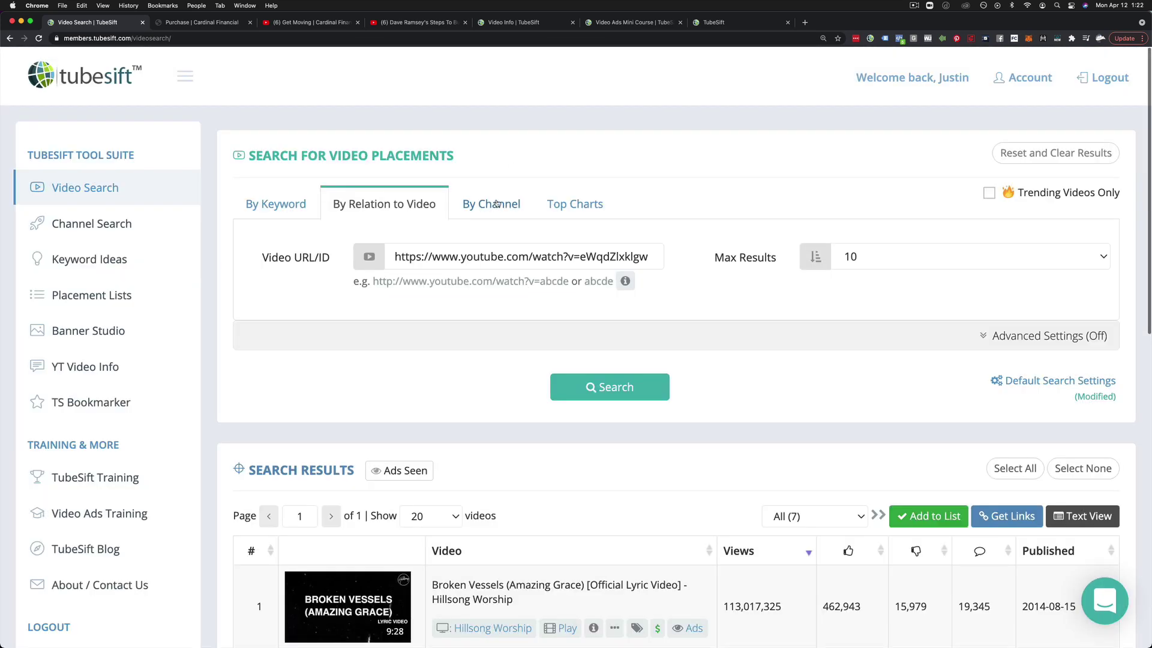
Step: Visit the By Channel search form, then move to the Top Charts search
click(493, 206)
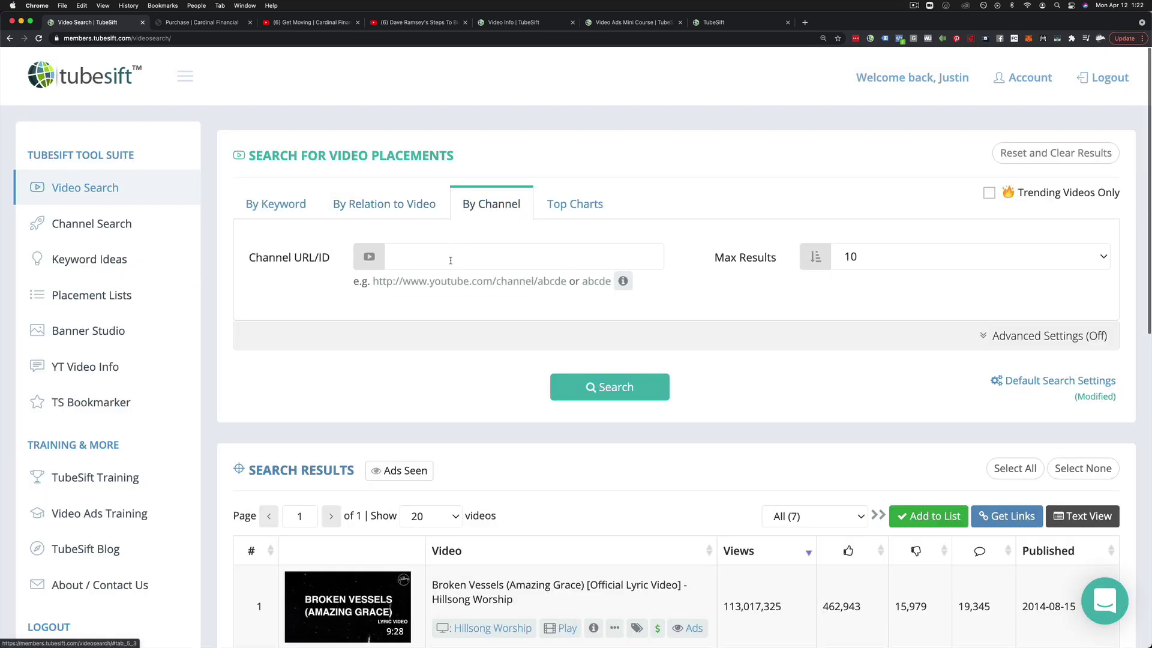
click(450, 260)
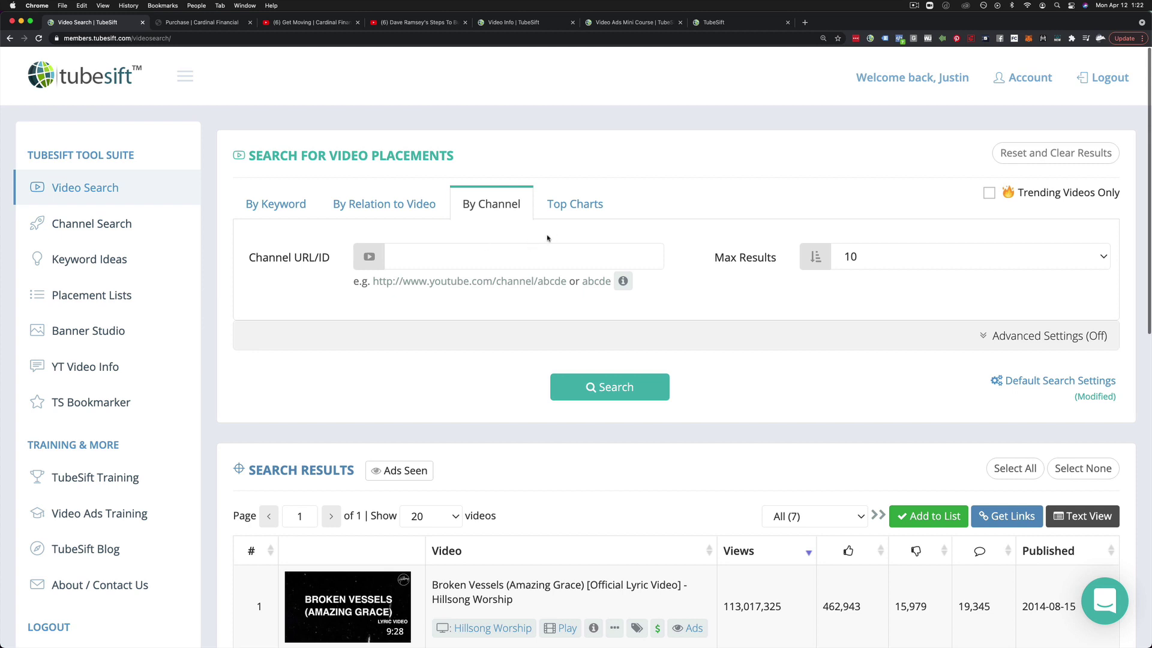
click(583, 207)
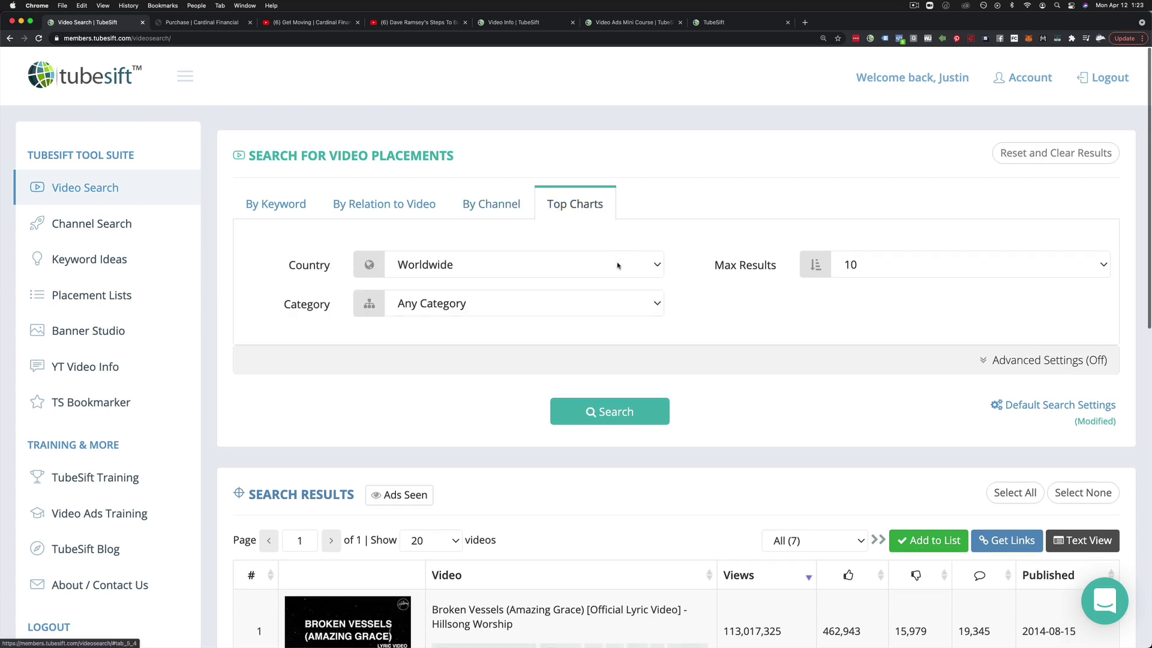
scroll(538, 305, down, 1)
Step: Preview the Country and Category options, keeping Worldwide and Any Category
click(499, 255)
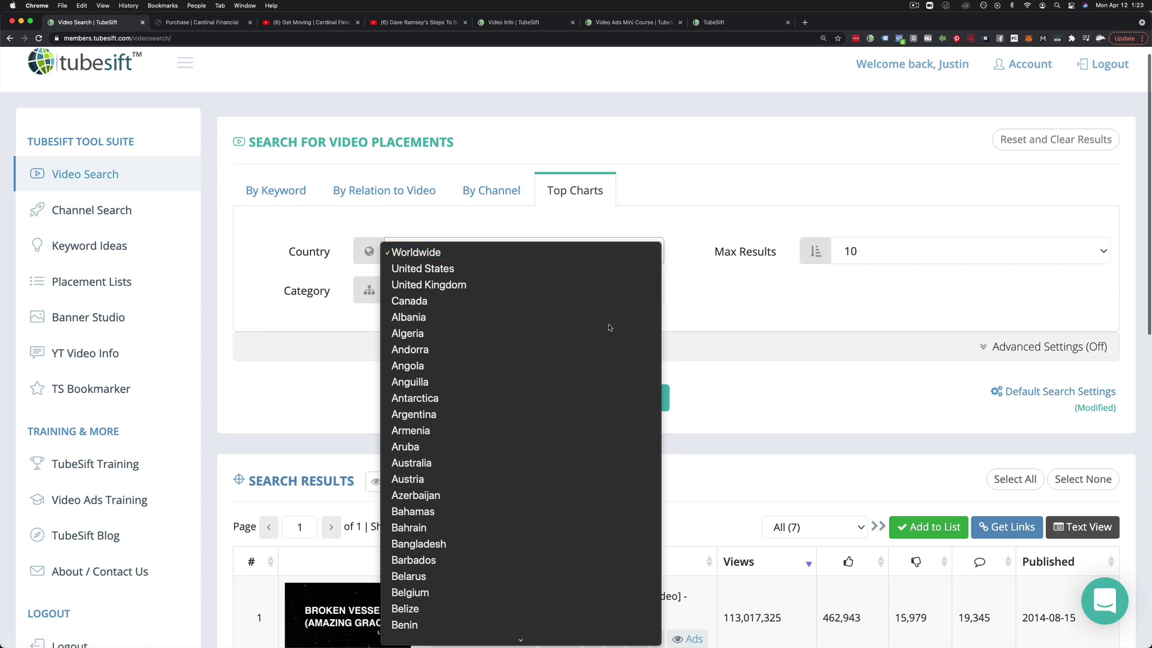
click(792, 298)
click(476, 290)
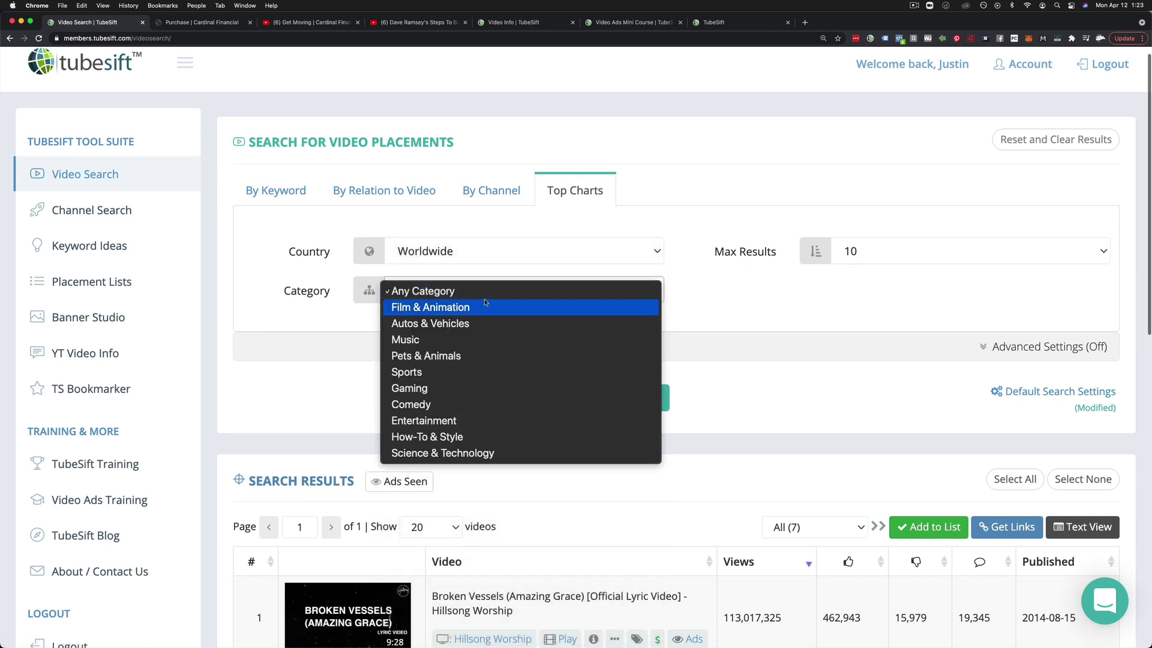
click(583, 324)
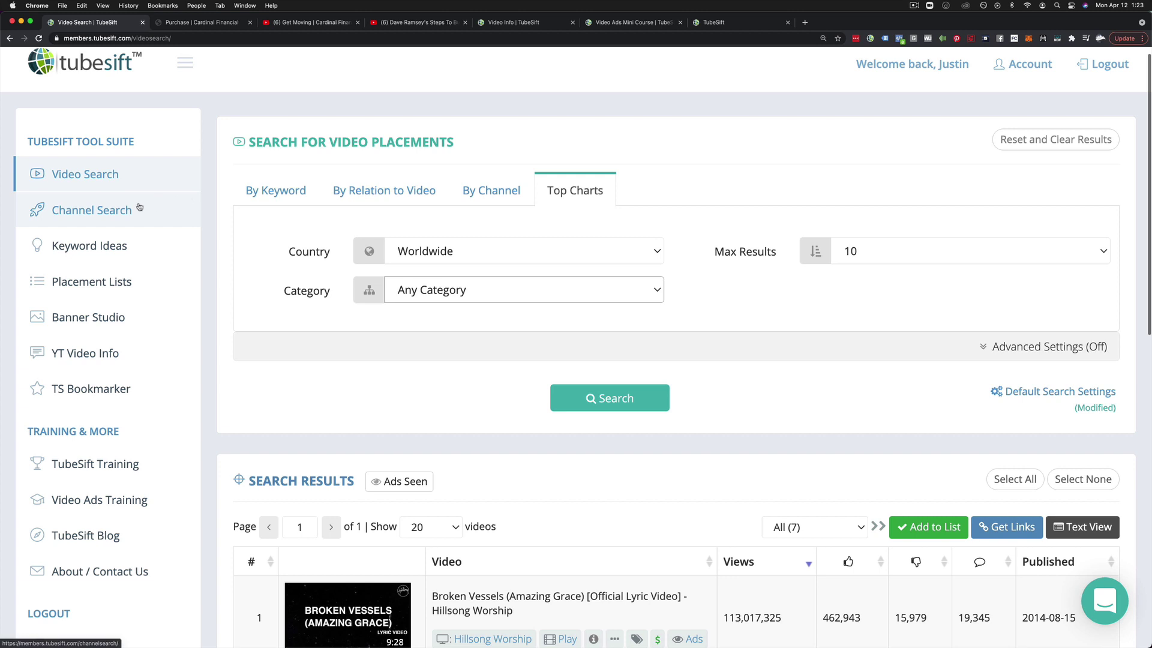
Step: Run a Channel Search with maximum results raised to 100, then close the All Channel URLs list
click(107, 213)
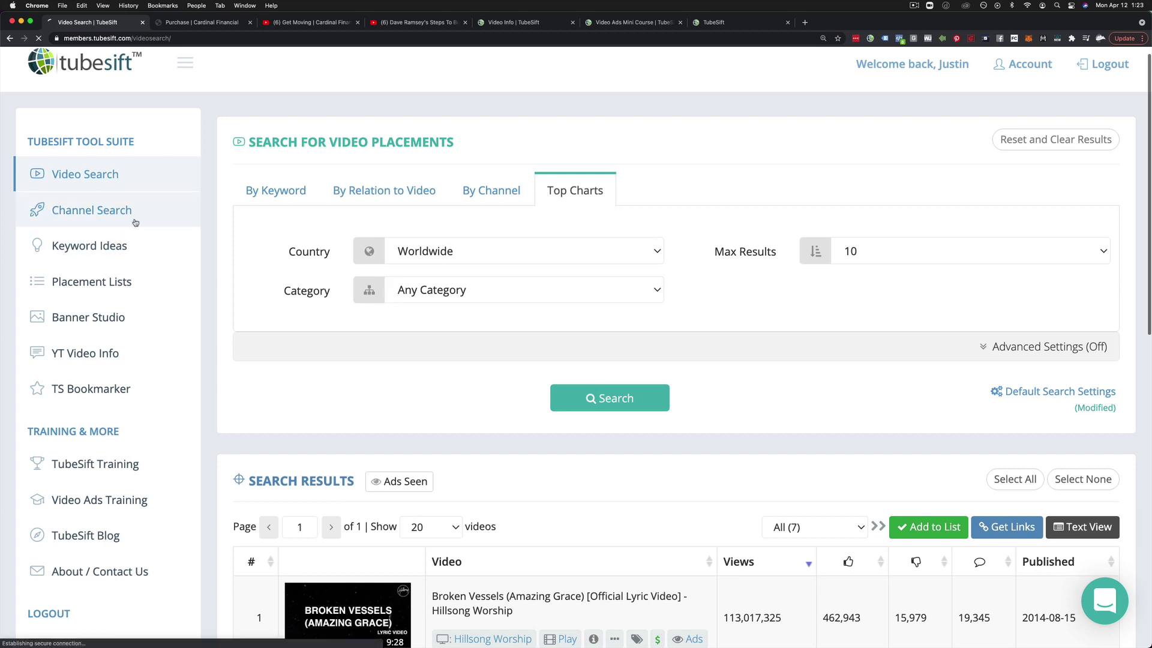
text(r)
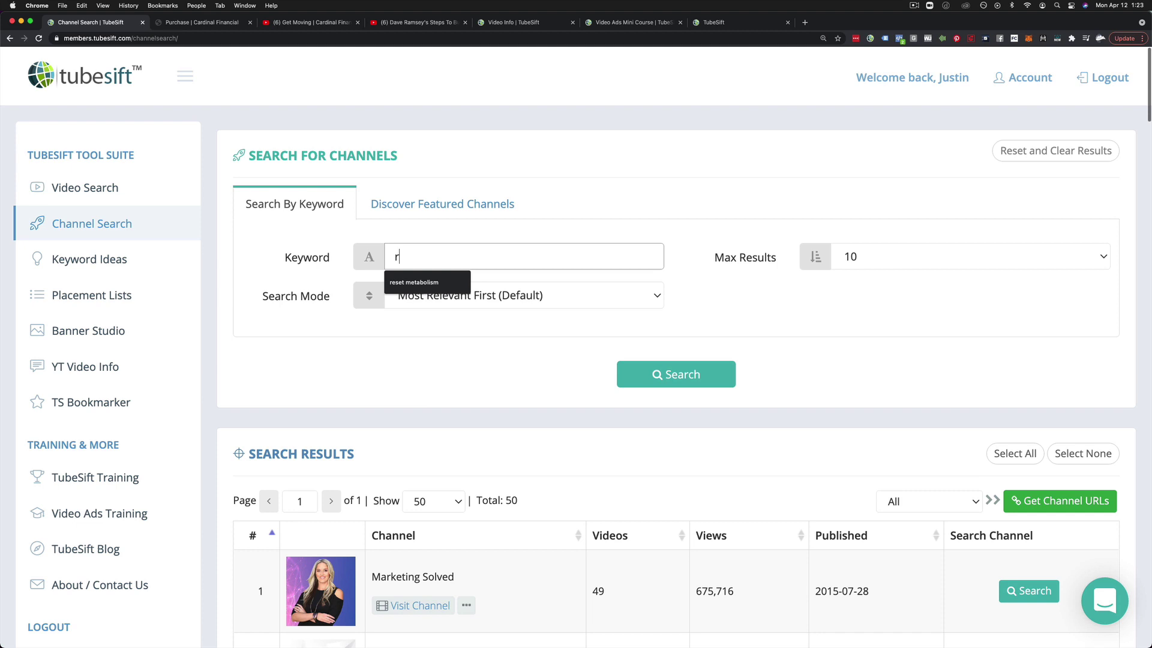
text(eal estate investin)
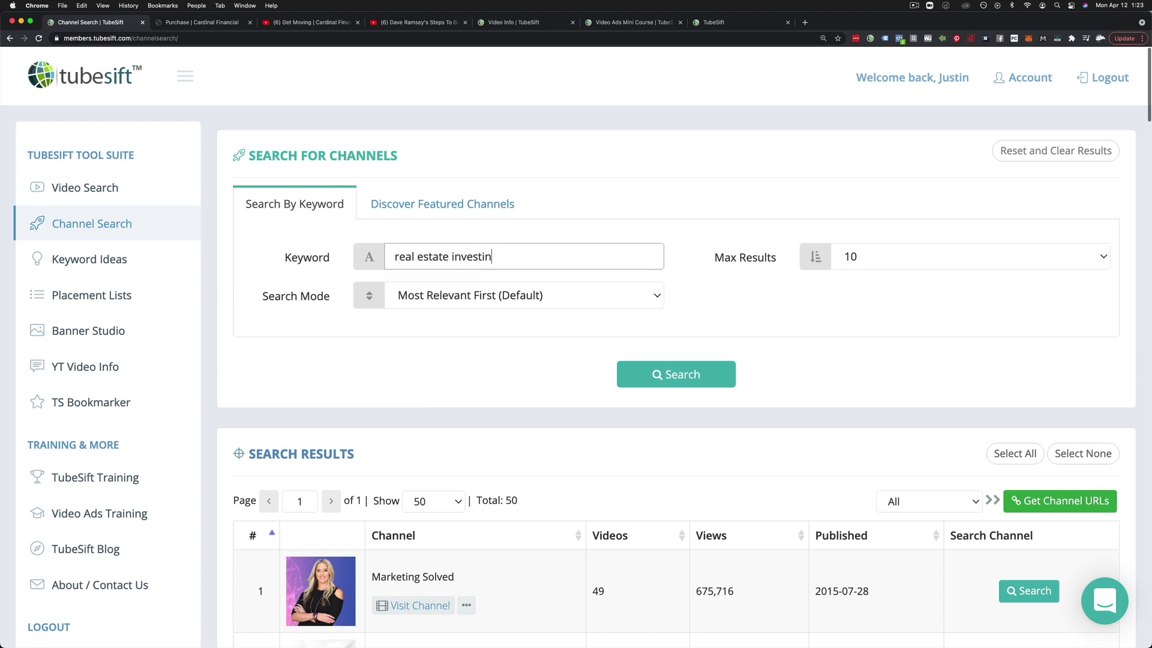
text(g)
key(Return)
click(912, 257)
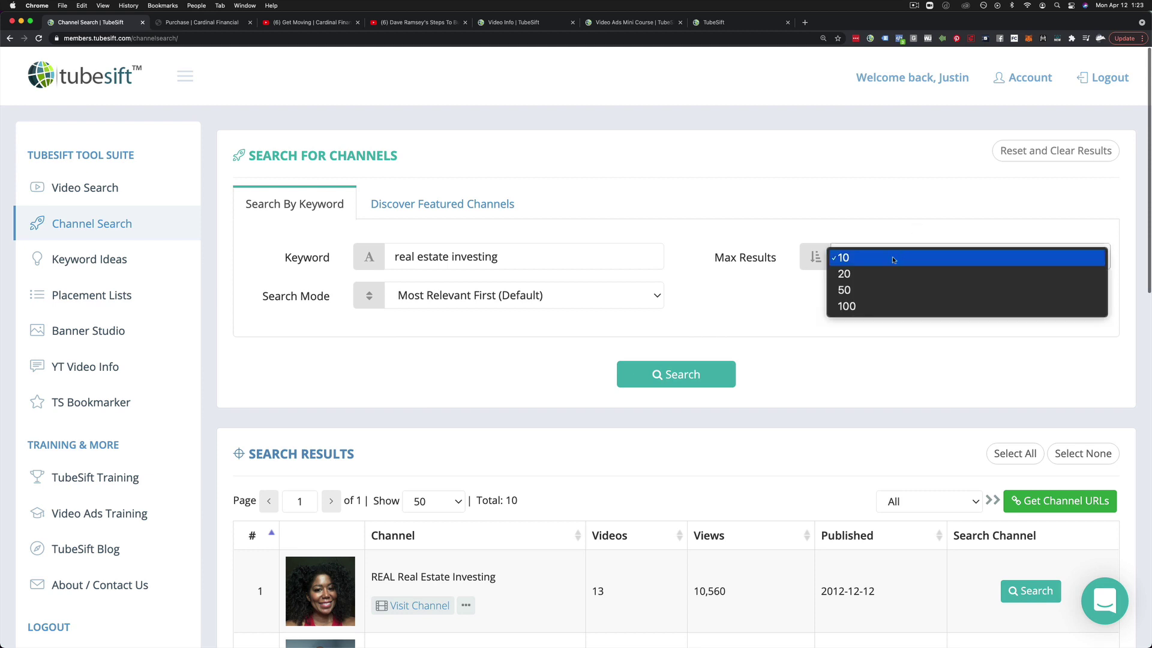
click(864, 307)
click(676, 374)
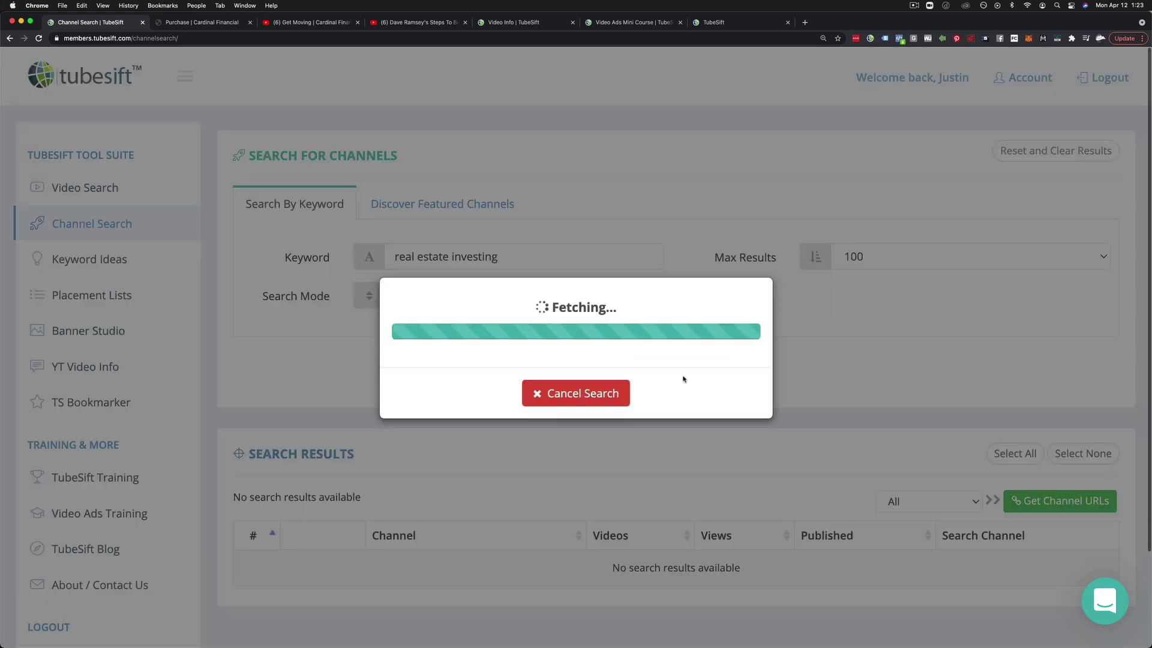
scroll(834, 299, down, 3)
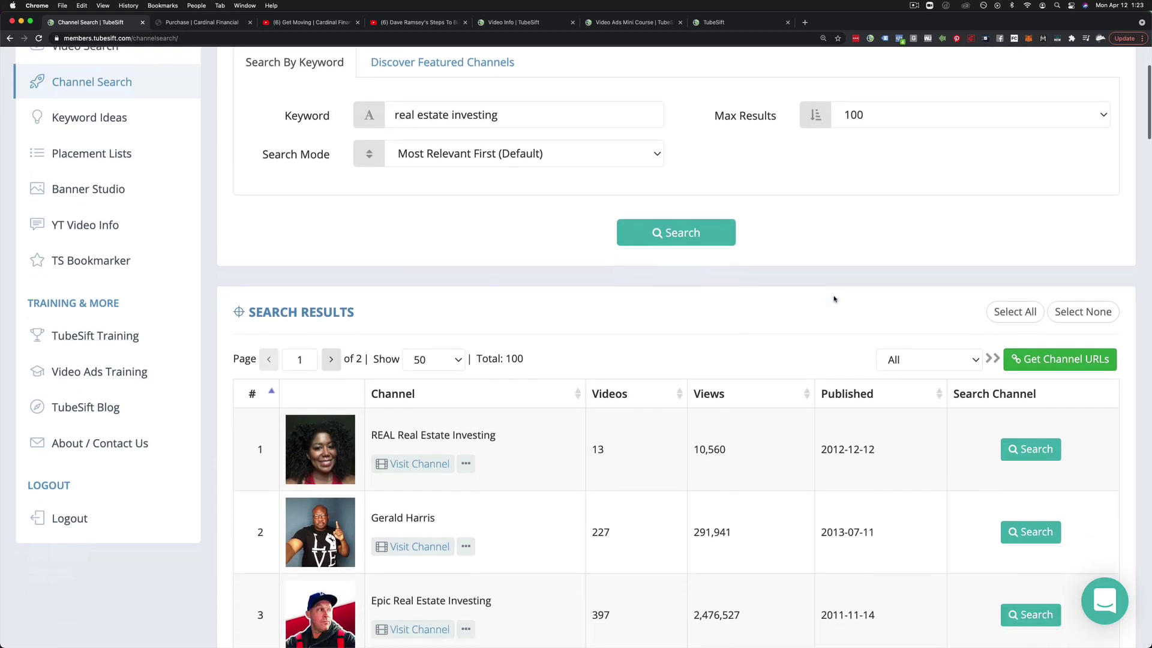
scroll(720, 270, down, 3)
scroll(630, 252, down, 2)
scroll(586, 209, down, 1)
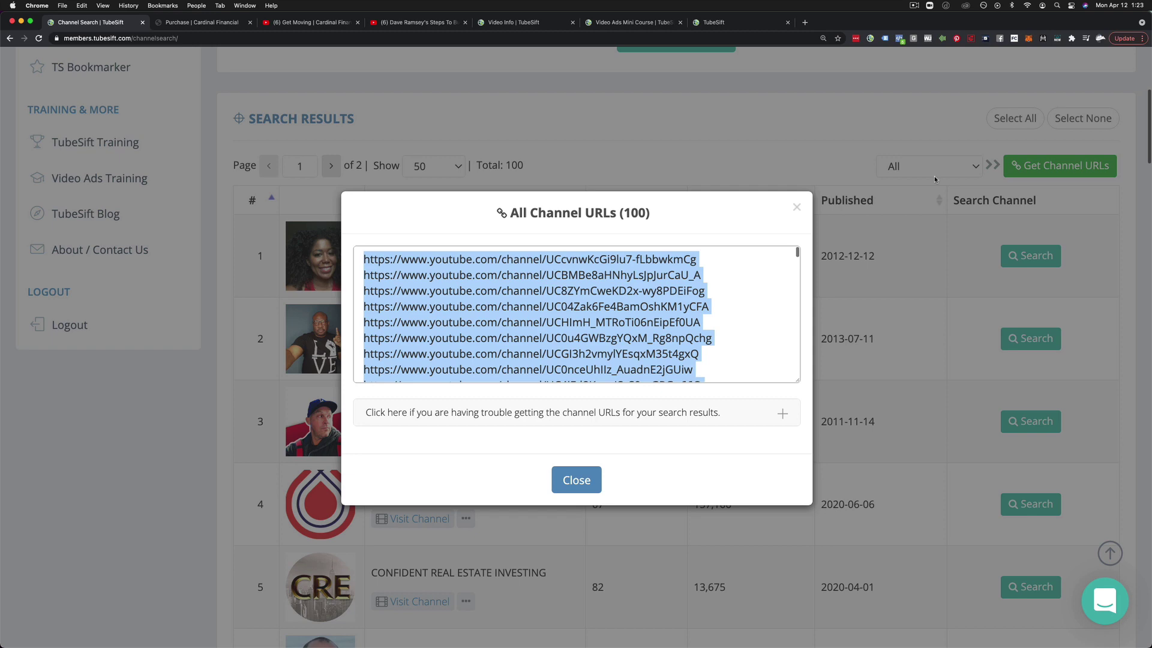
scroll(605, 287, down, 4)
scroll(606, 287, down, 4)
scroll(605, 287, down, 4)
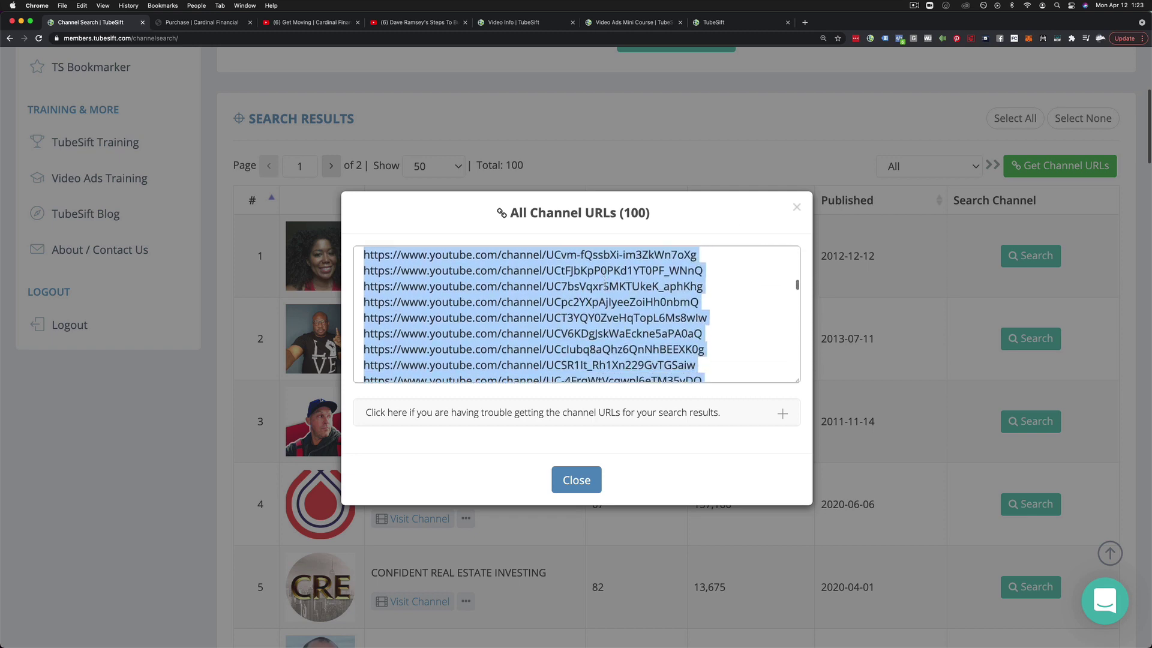
scroll(606, 287, down, 4)
scroll(605, 287, down, 5)
scroll(605, 286, down, 5)
scroll(605, 286, down, 5)
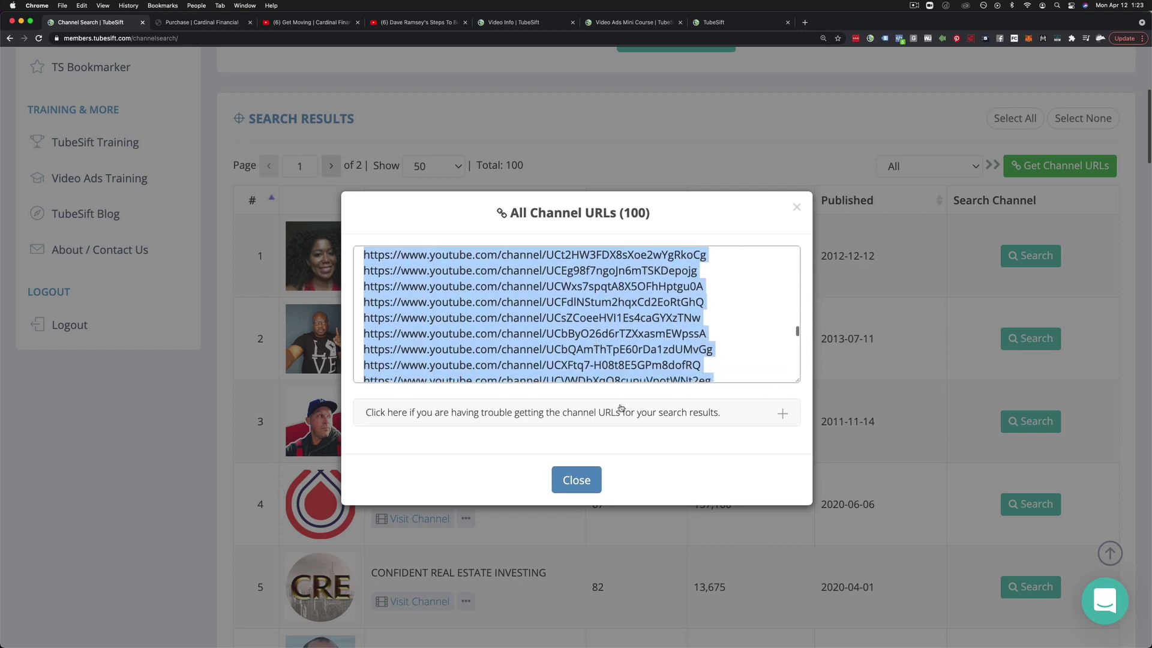
click(585, 484)
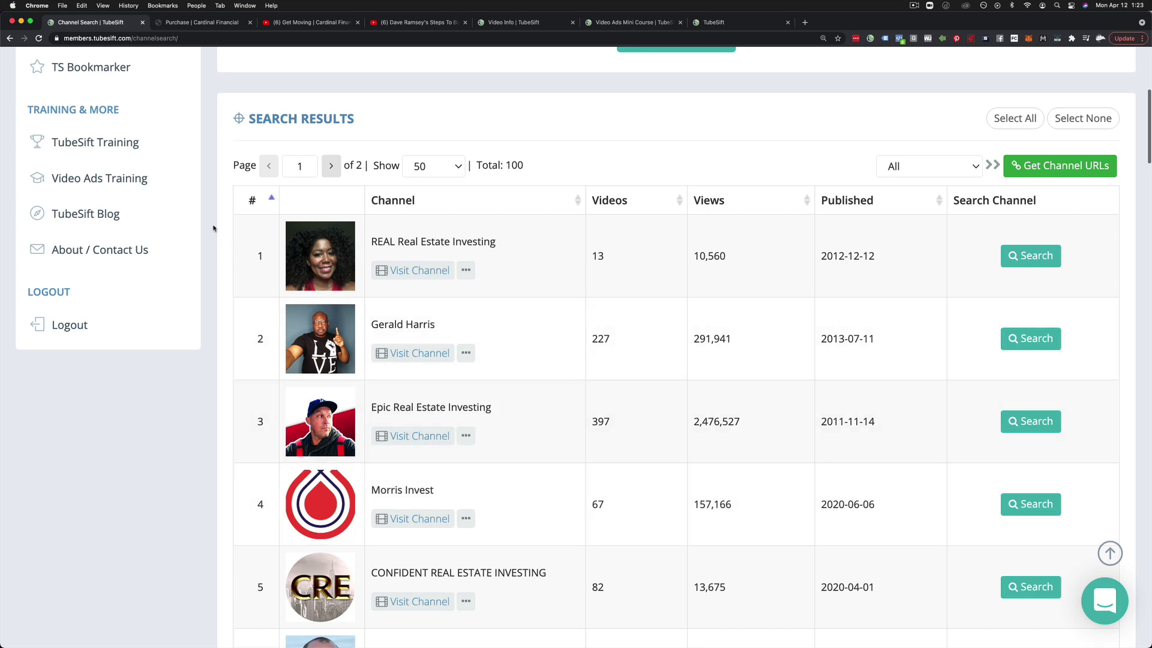
scroll(213, 228, up, 10)
Step: Generate YouTube keyword ideas for 'real estate', yielding 350 suggestions
click(89, 259)
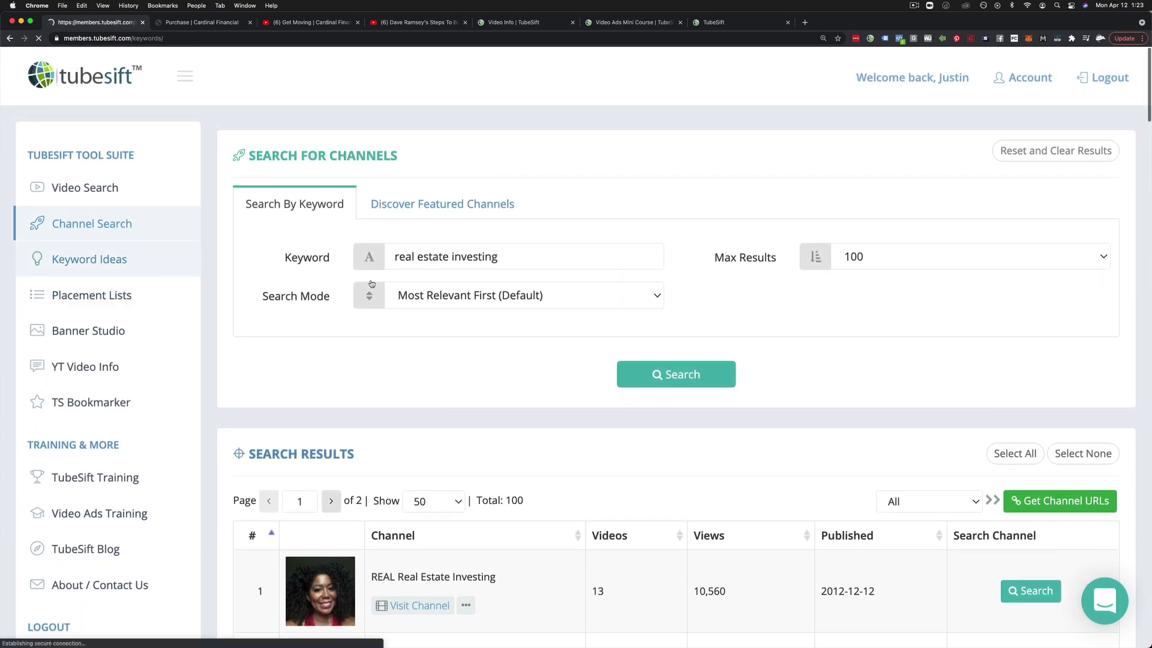
click(449, 246)
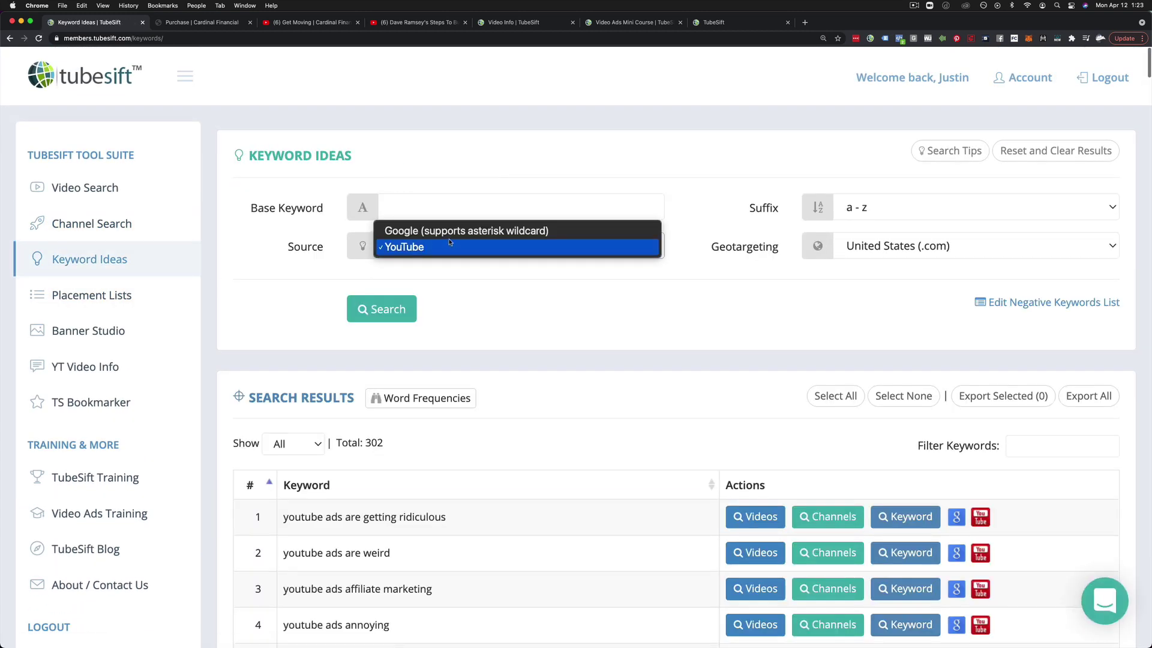
click(449, 247)
click(446, 208)
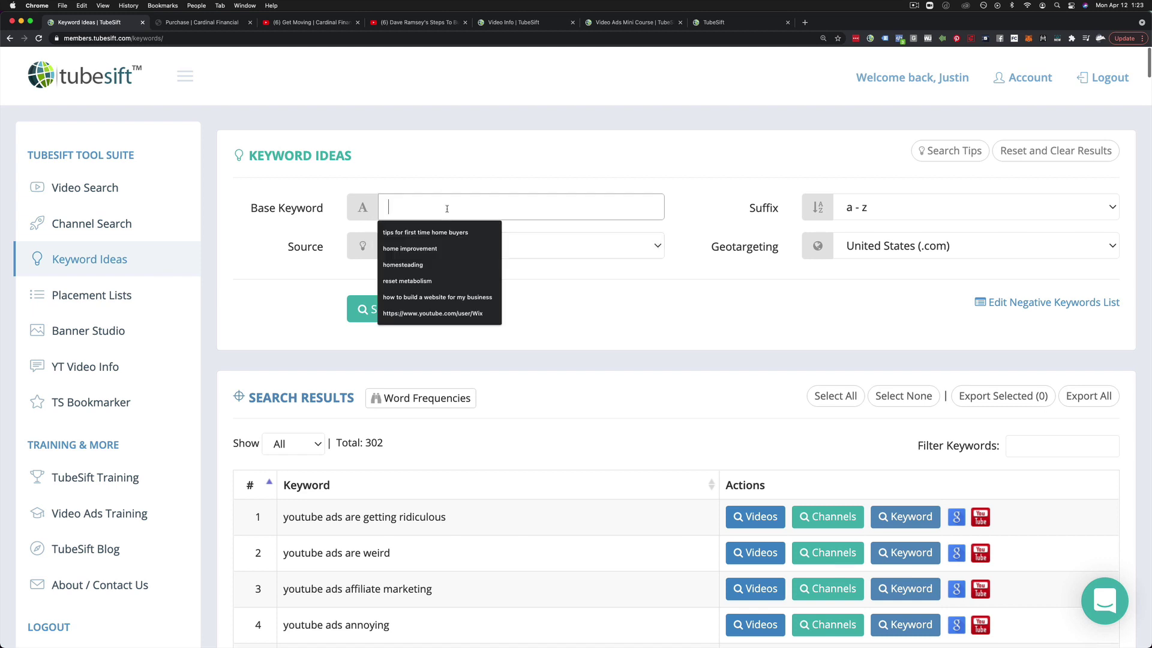
text(real estate)
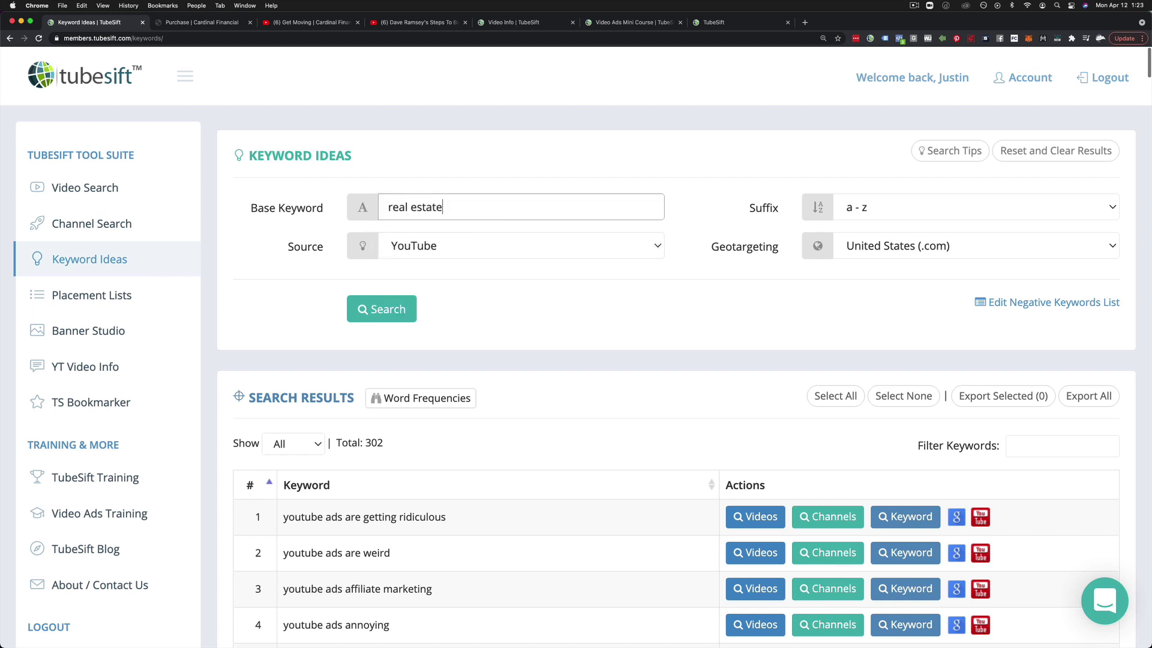
key(Return)
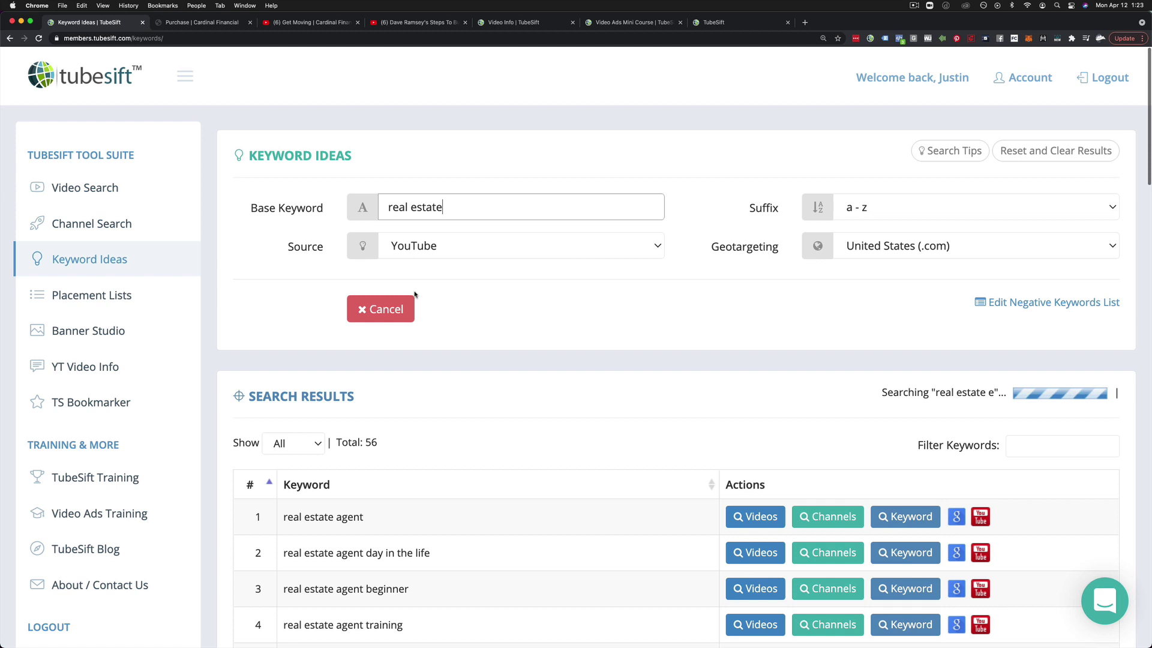
click(900, 370)
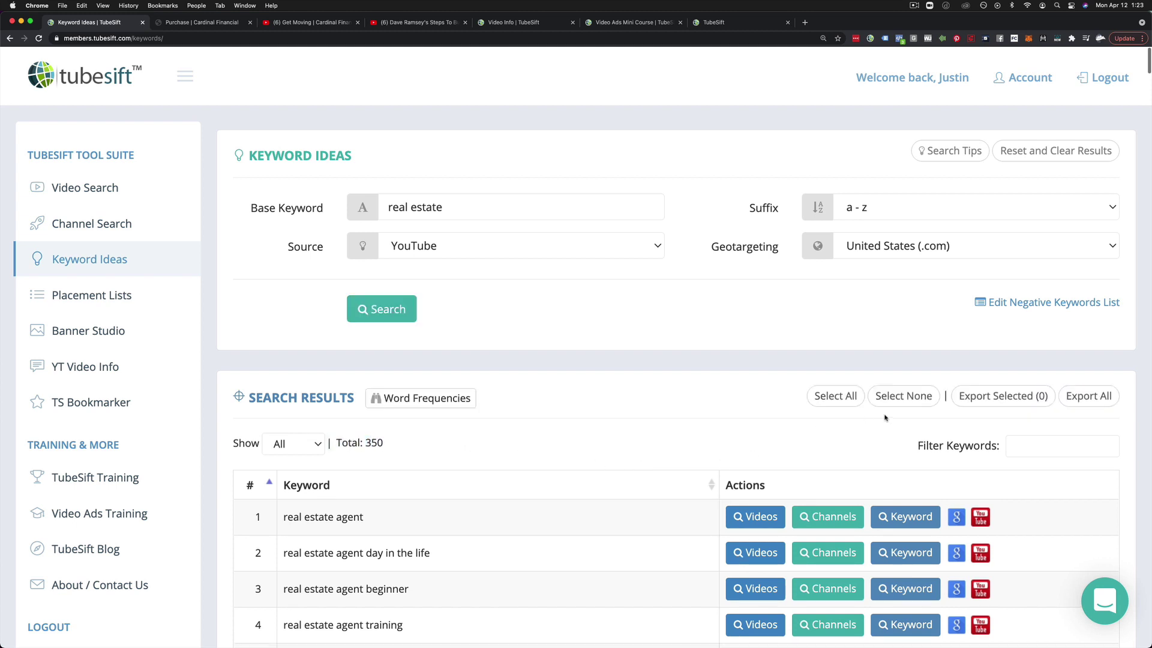
scroll(757, 397, down, 3)
Step: Delete block and blocker from the negative keywords list and save it empty
click(1053, 222)
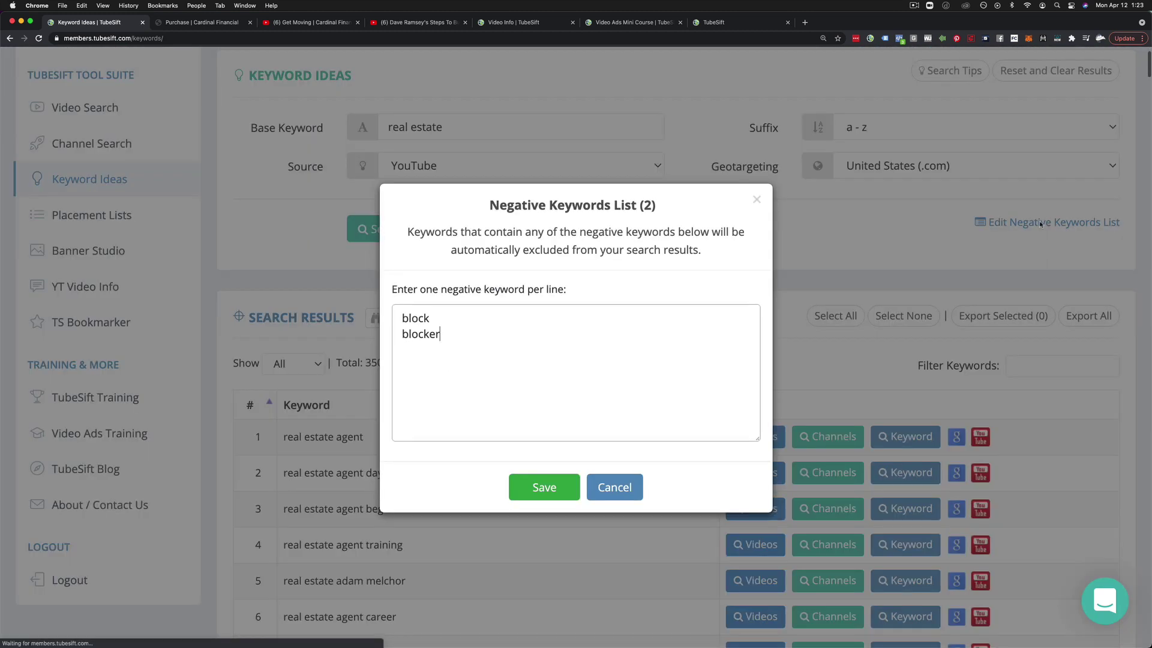
drag(454, 354, 385, 322)
key(BackSpace)
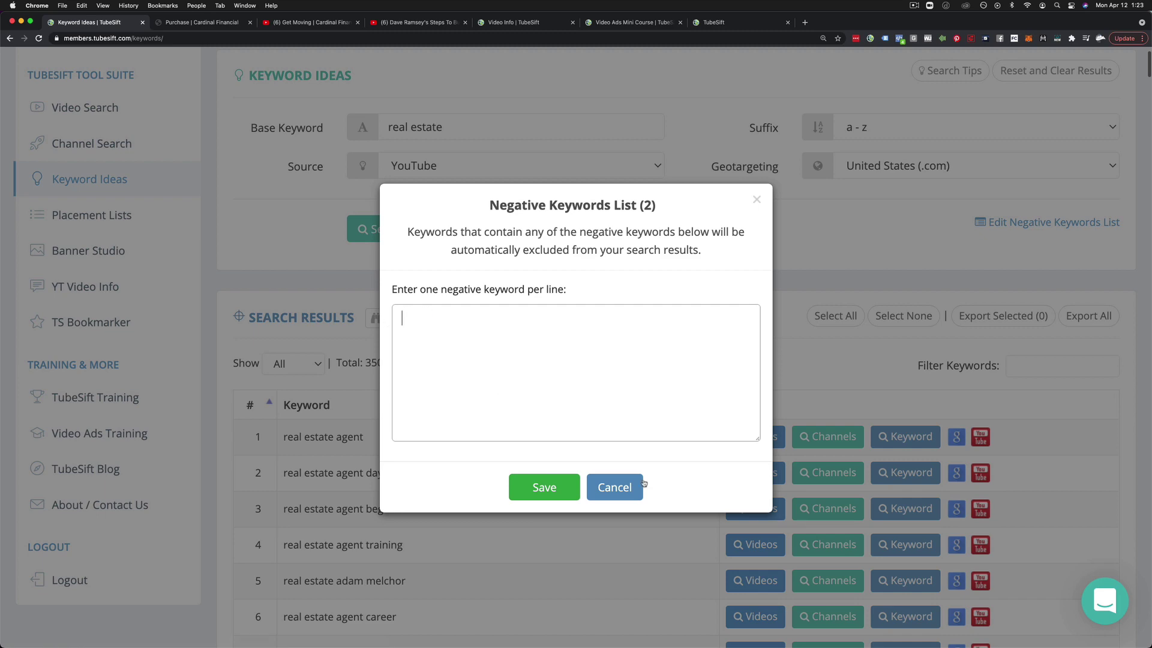
click(544, 486)
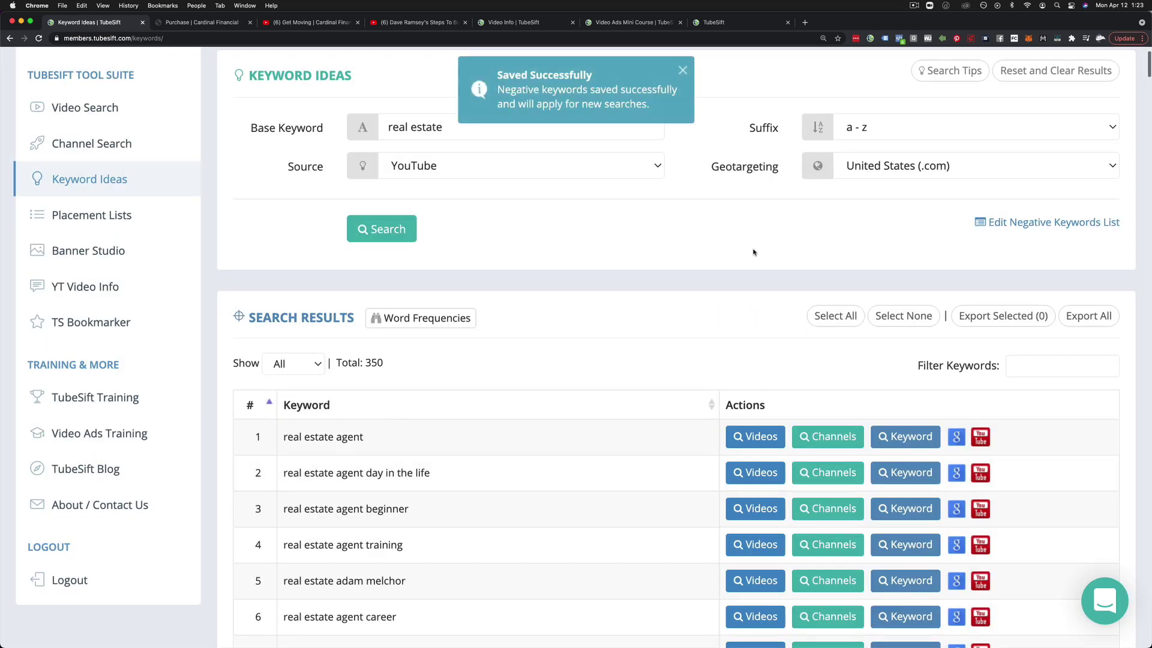
scroll(456, 350, down, 2)
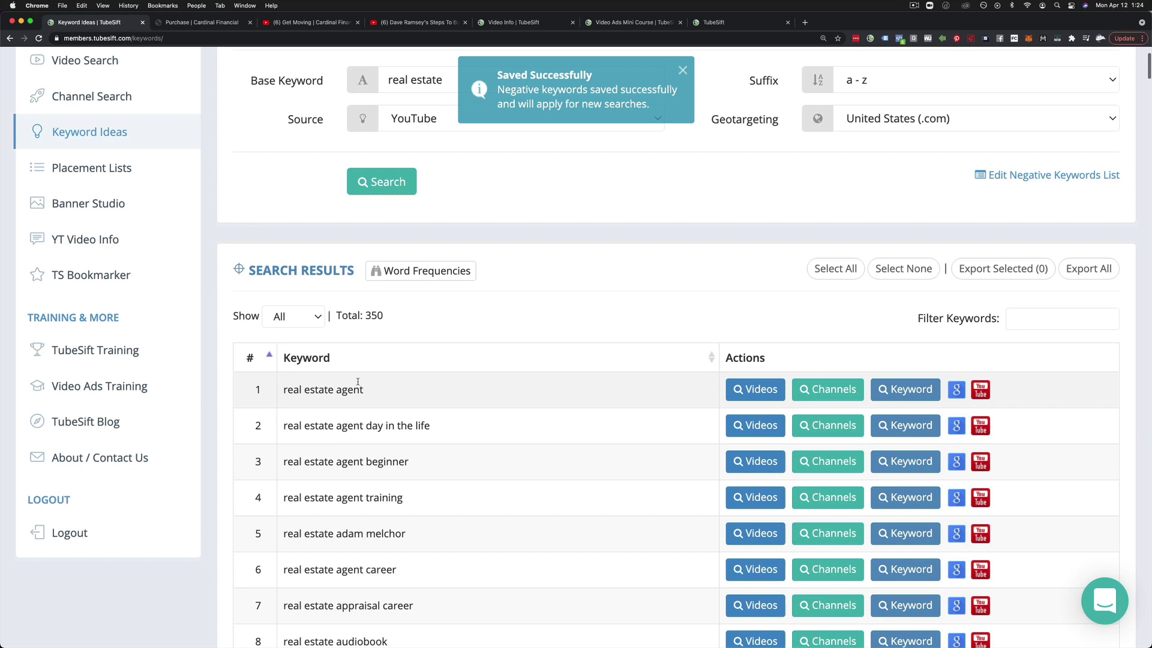
double_click(364, 390)
click(435, 382)
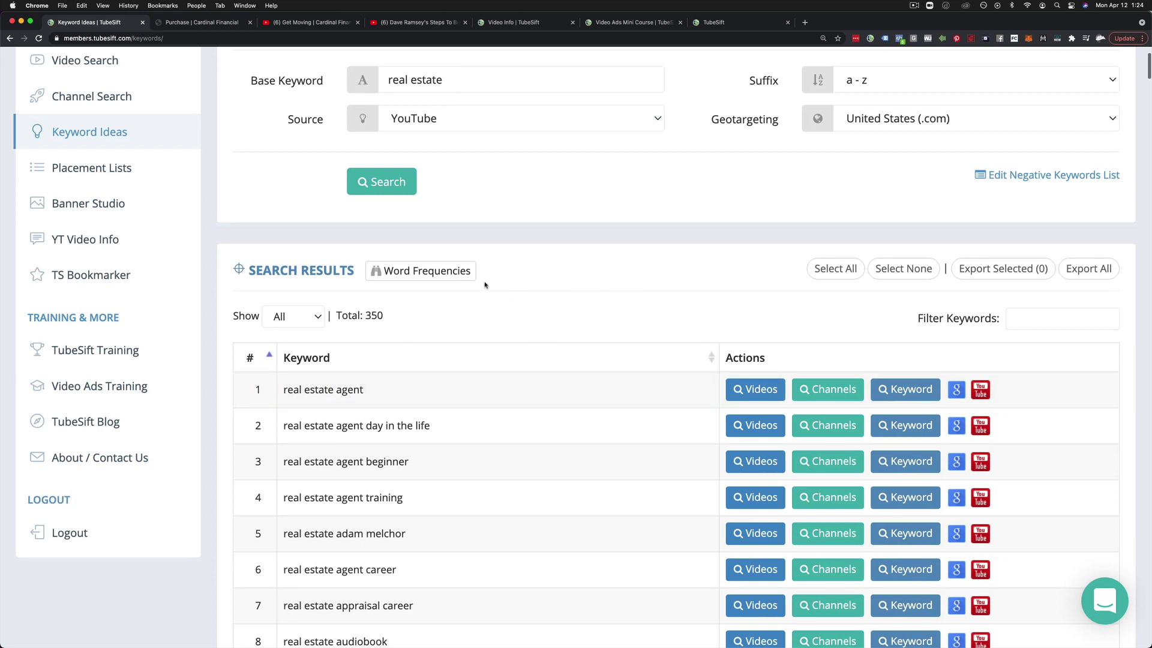
scroll(468, 372, down, 10)
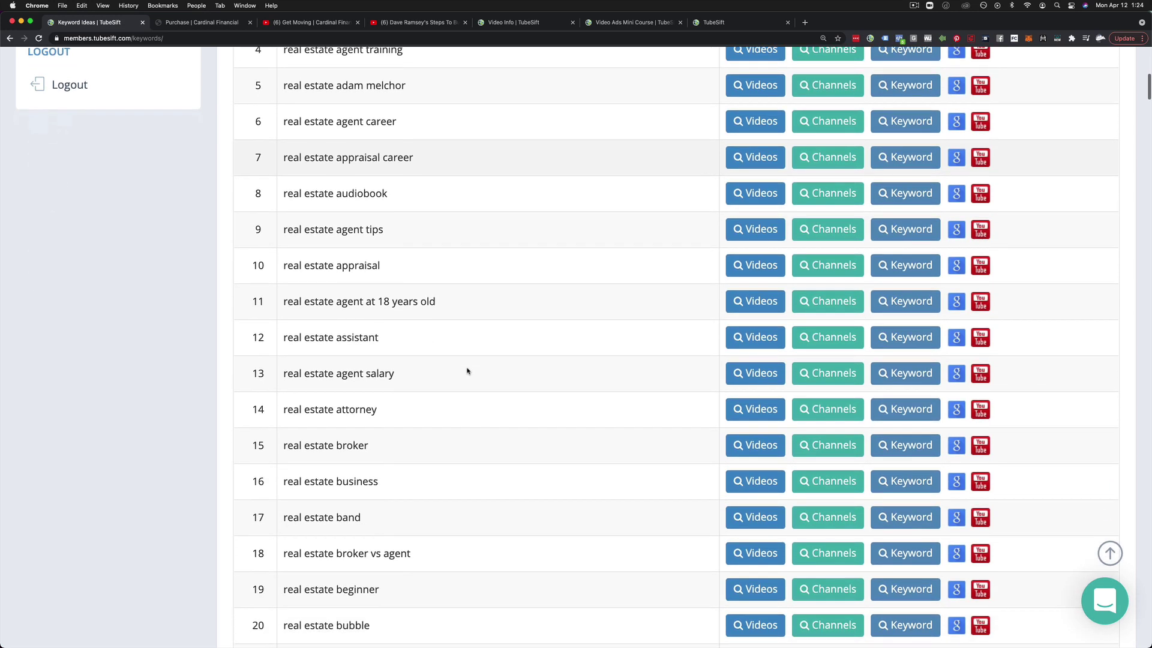
scroll(467, 371, down, 5)
scroll(467, 371, down, 5)
scroll(467, 372, down, 5)
scroll(467, 371, down, 5)
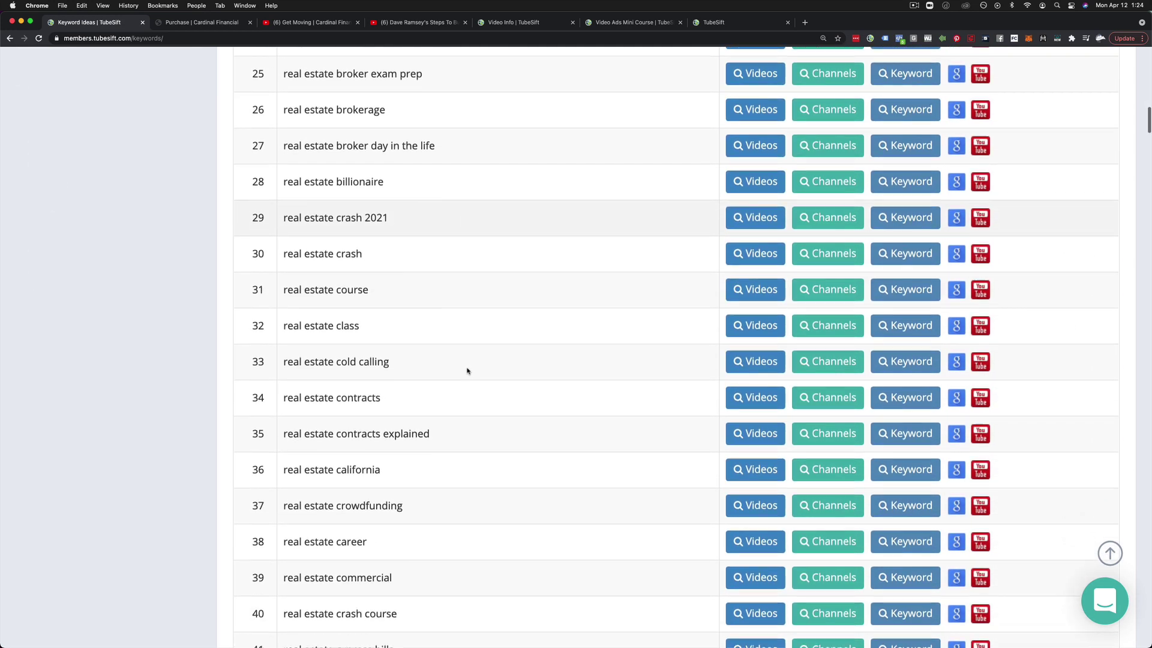
scroll(467, 370, up, 15)
scroll(468, 372, up, 5)
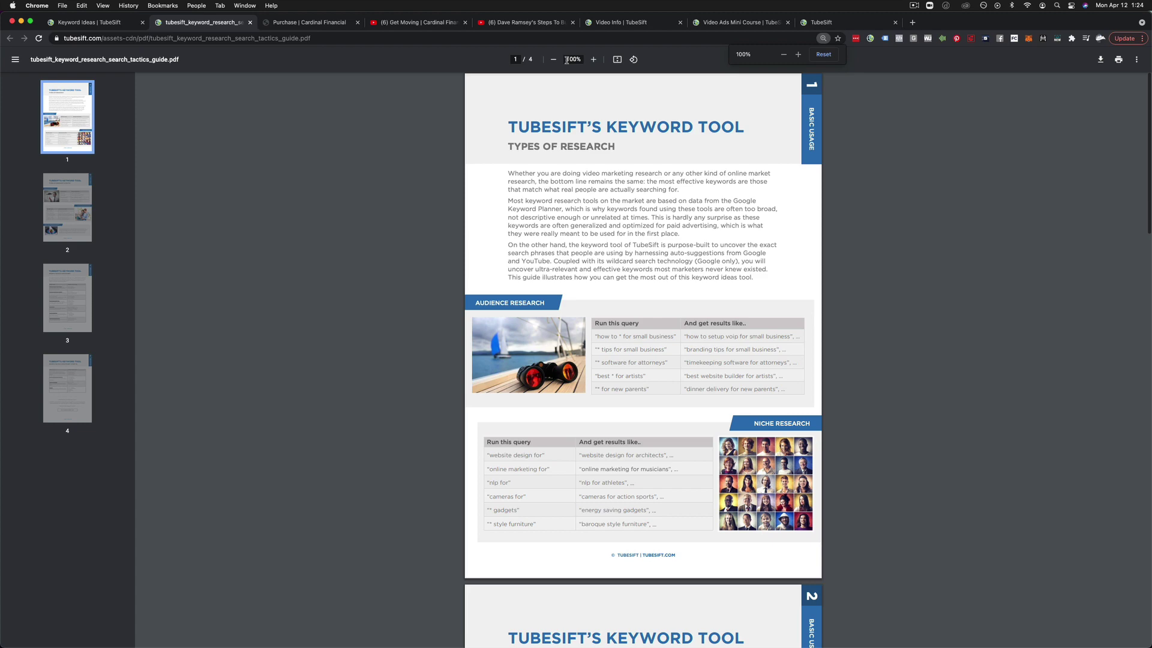
Step: Zoom into the keyword research tactics guide PDF for easier reading
click(593, 59)
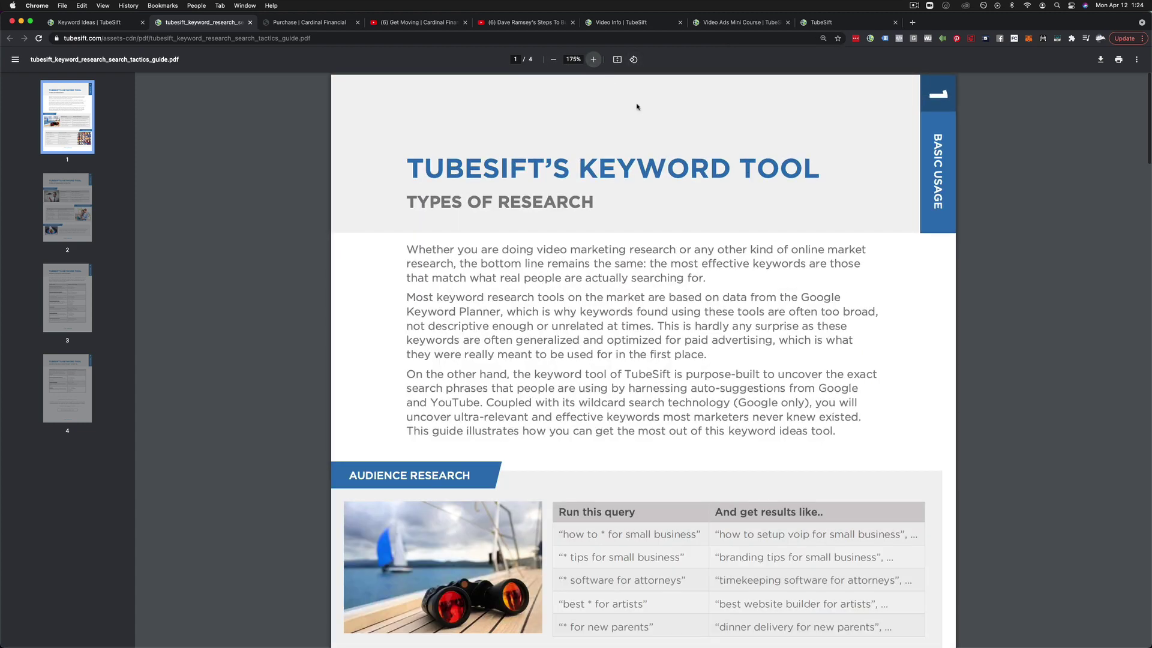
scroll(630, 270, down, 3)
scroll(612, 270, down, 3)
scroll(588, 274, down, 3)
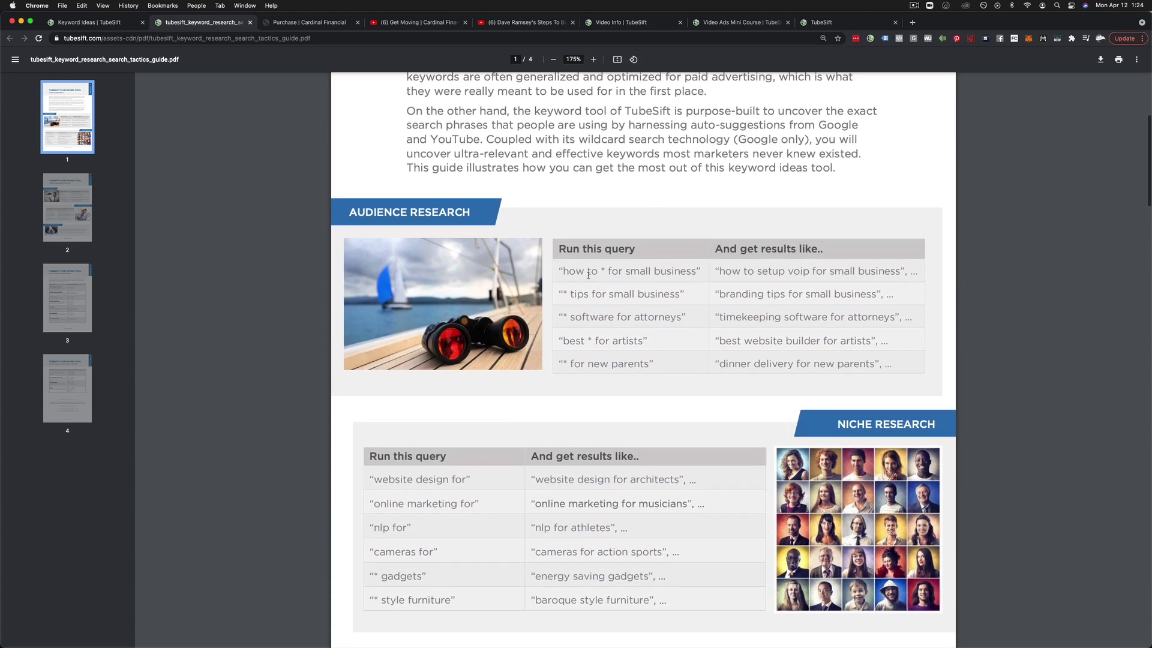
scroll(588, 275, down, 3)
scroll(589, 274, down, 3)
scroll(588, 274, down, 3)
scroll(589, 274, down, 3)
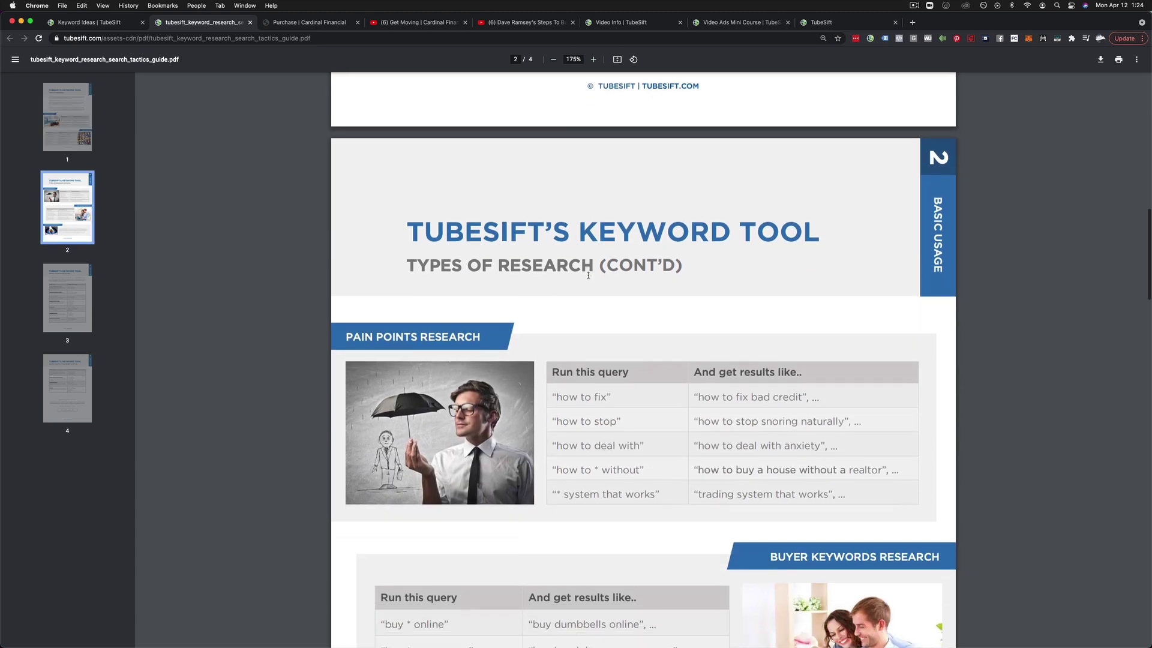
scroll(589, 275, down, 5)
scroll(589, 275, down, 2)
scroll(587, 262, down, 2)
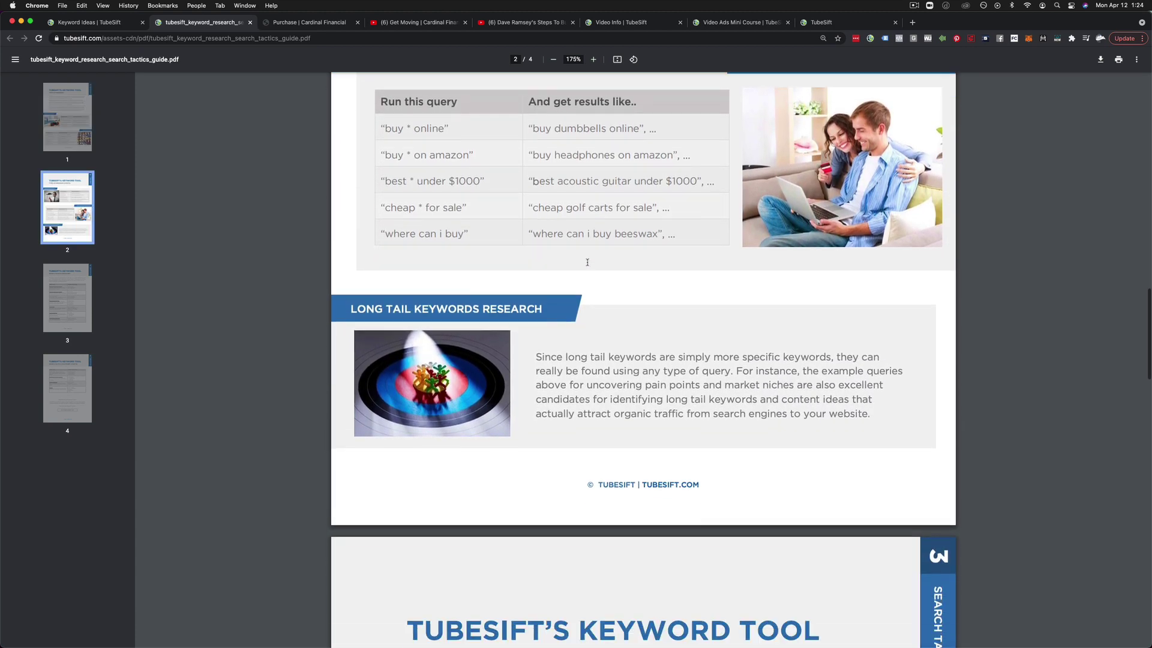
scroll(587, 262, down, 4)
scroll(587, 262, down, 3)
scroll(587, 262, down, 3)
scroll(587, 262, down, 3)
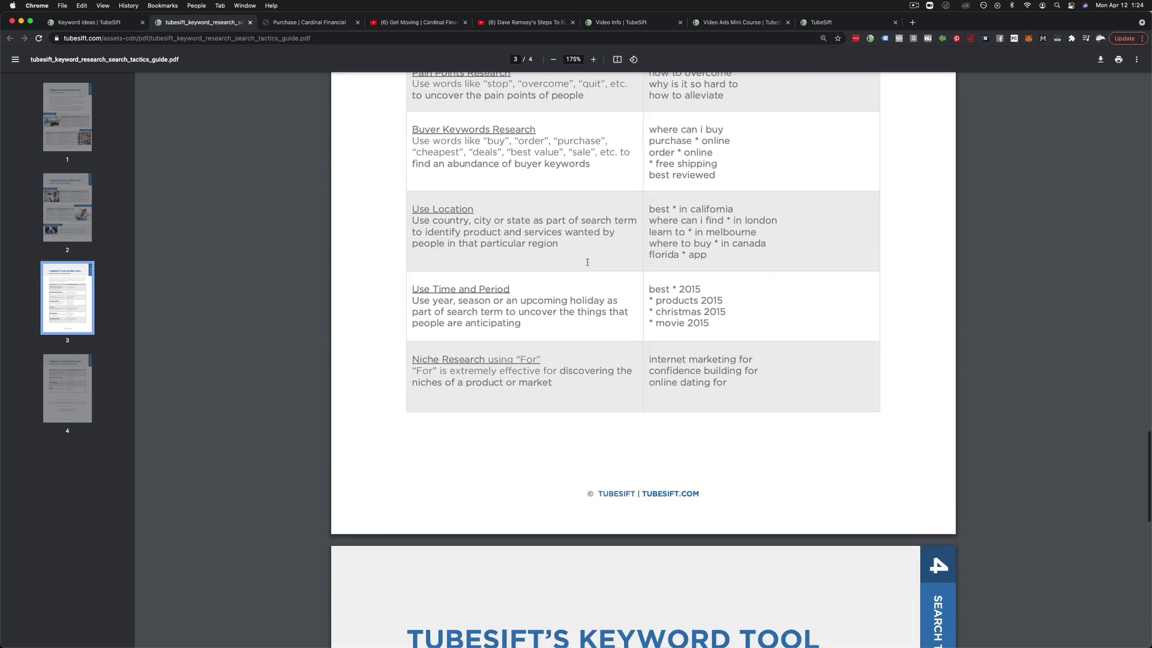
scroll(587, 263, down, 3)
Step: Switch the source to Google with wildcards and search 'how to * for small business'
click(88, 22)
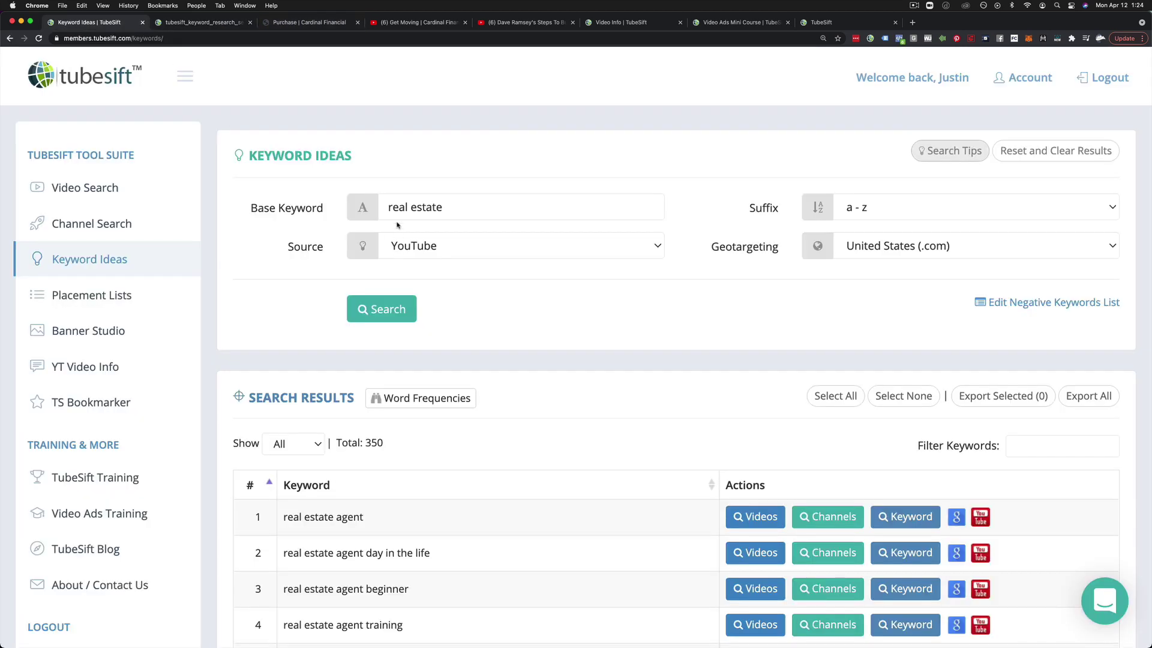
click(456, 246)
click(469, 225)
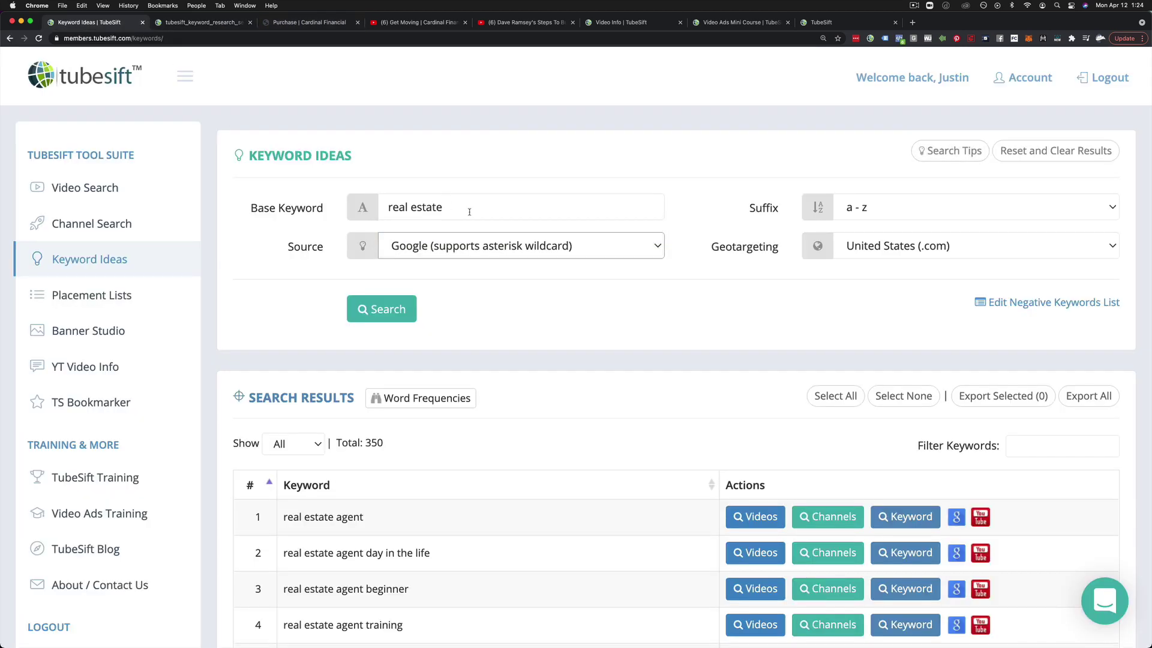
double_click(471, 208)
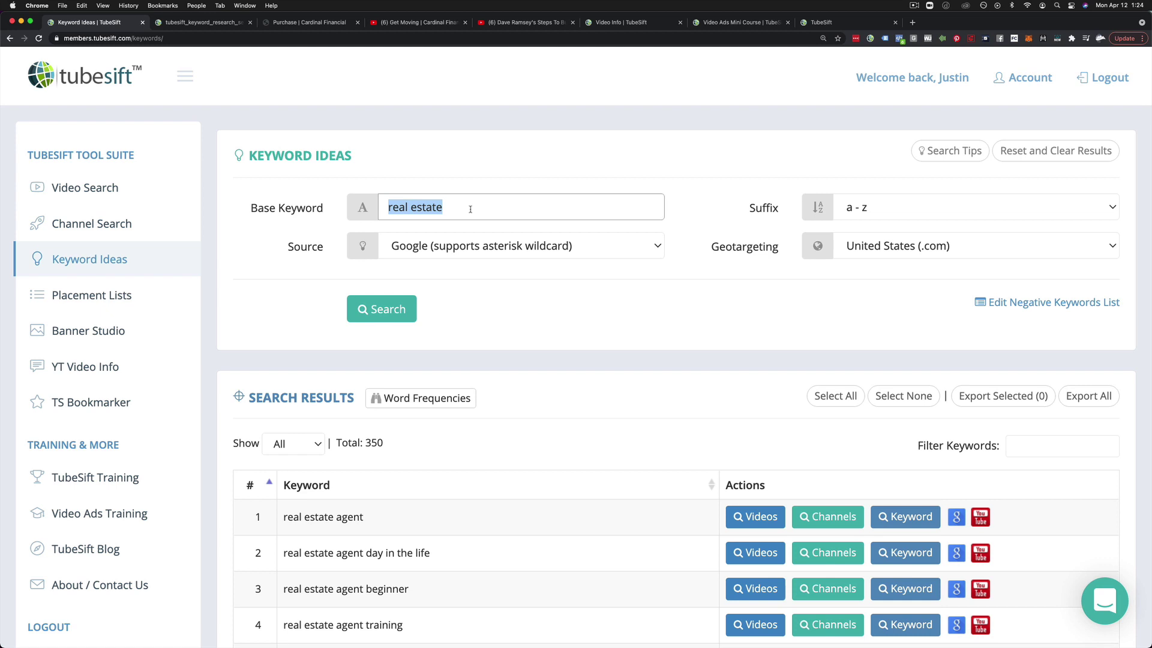
key(BackSpace)
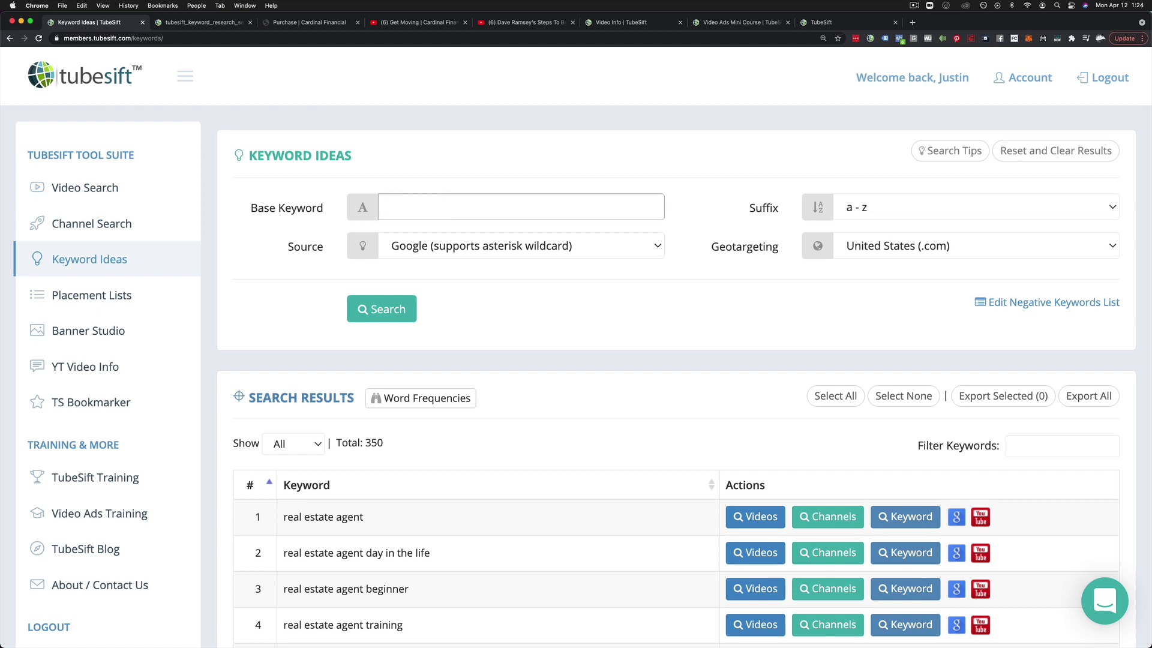
text(how to)
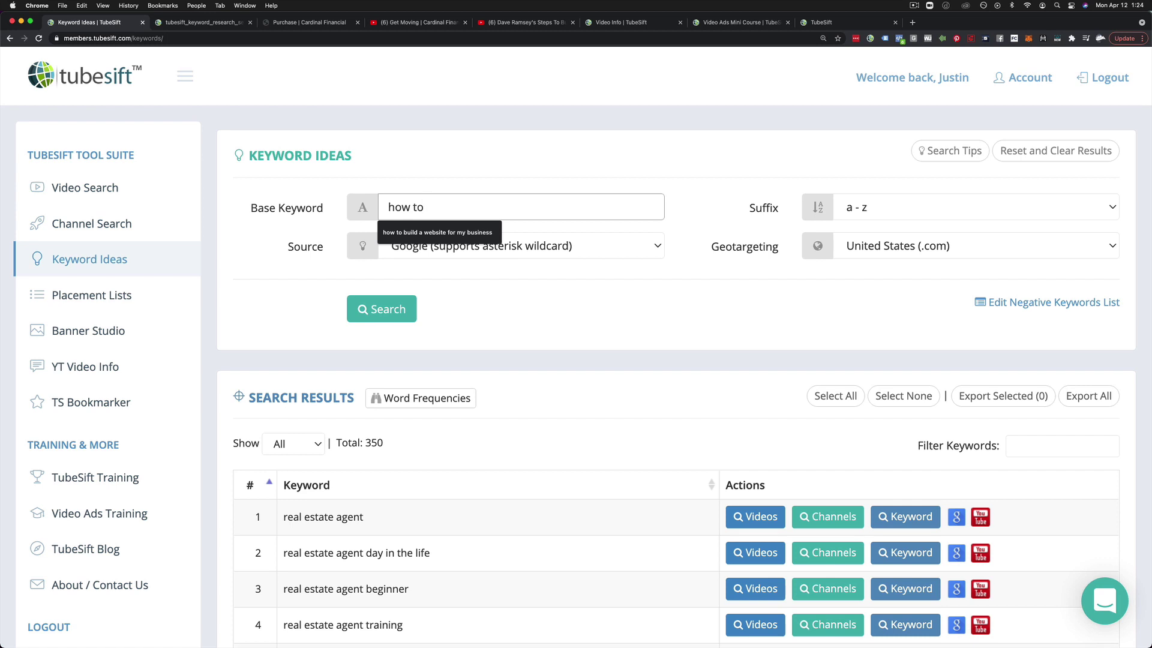
text( *)
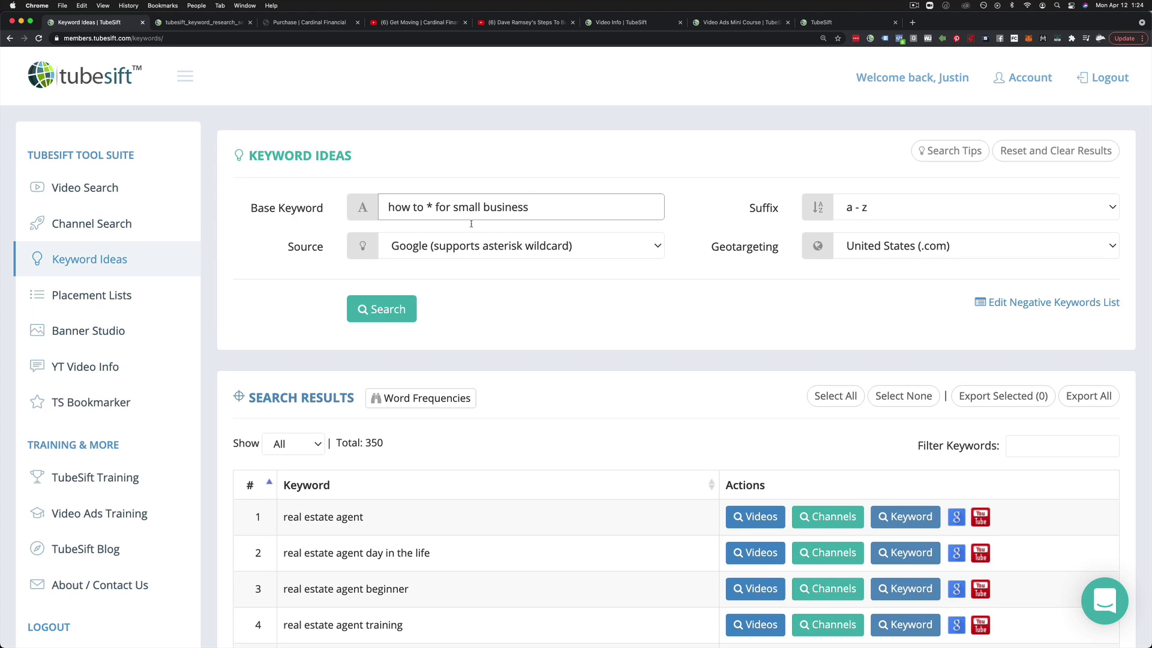
click(381, 308)
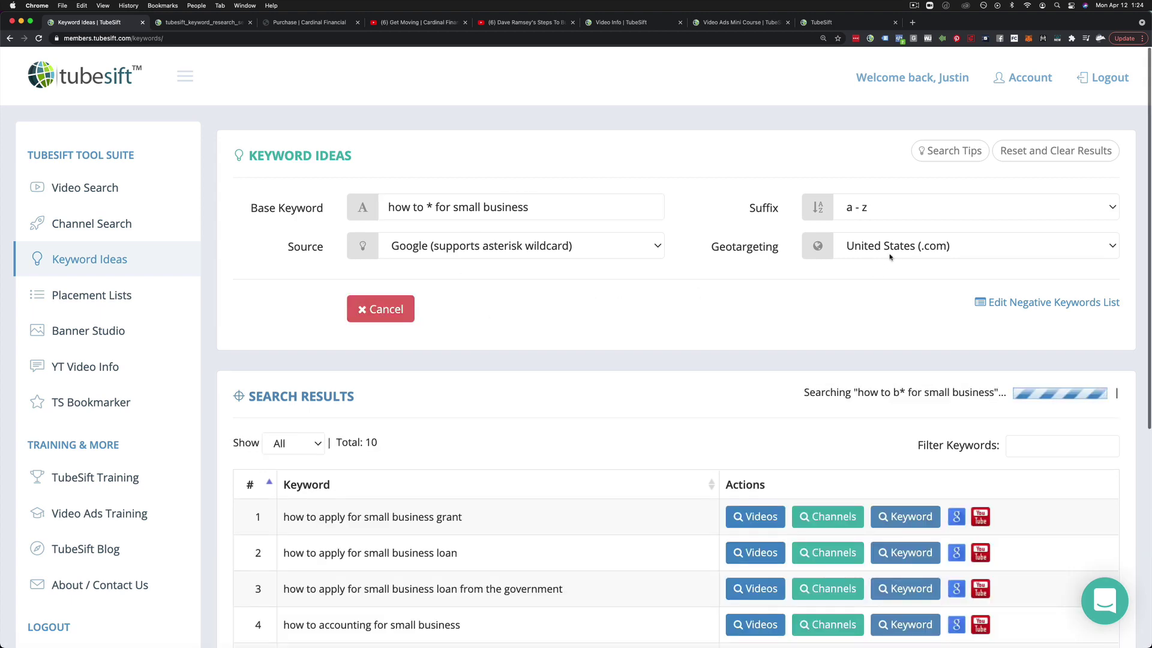
Step: Keep United States (.com) geotargeting and browse the 175 keyword results
click(977, 246)
scroll(891, 306, down, 10)
scroll(891, 306, down, 10)
scroll(892, 306, down, 10)
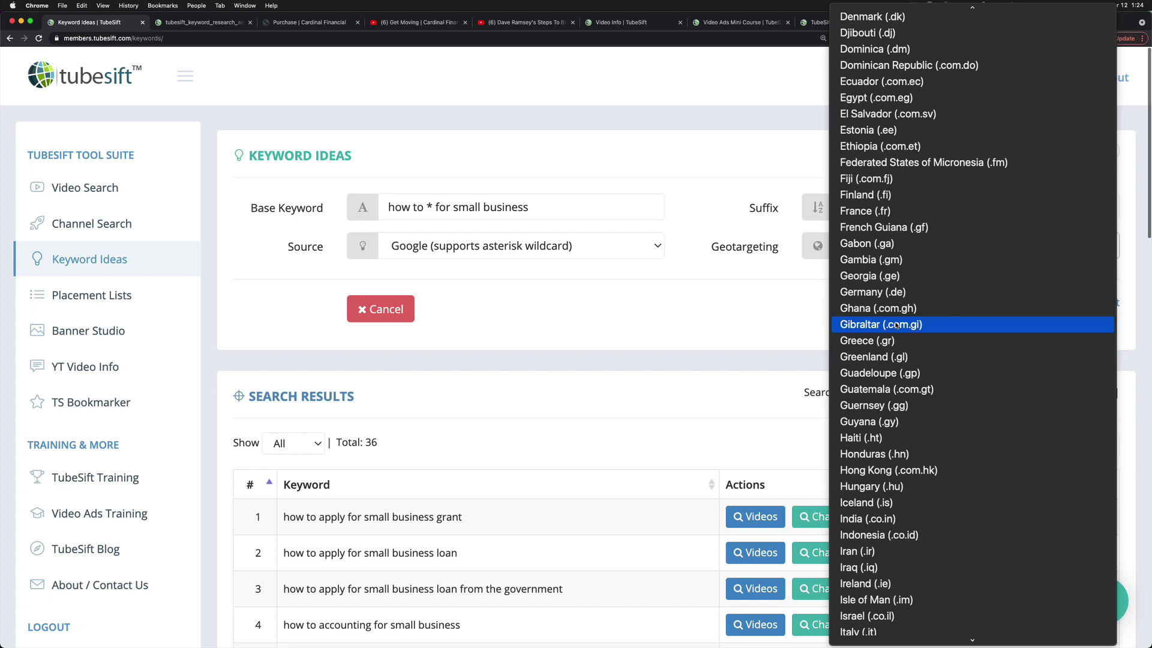
scroll(896, 324, down, 8)
scroll(896, 324, down, 10)
key(Escape)
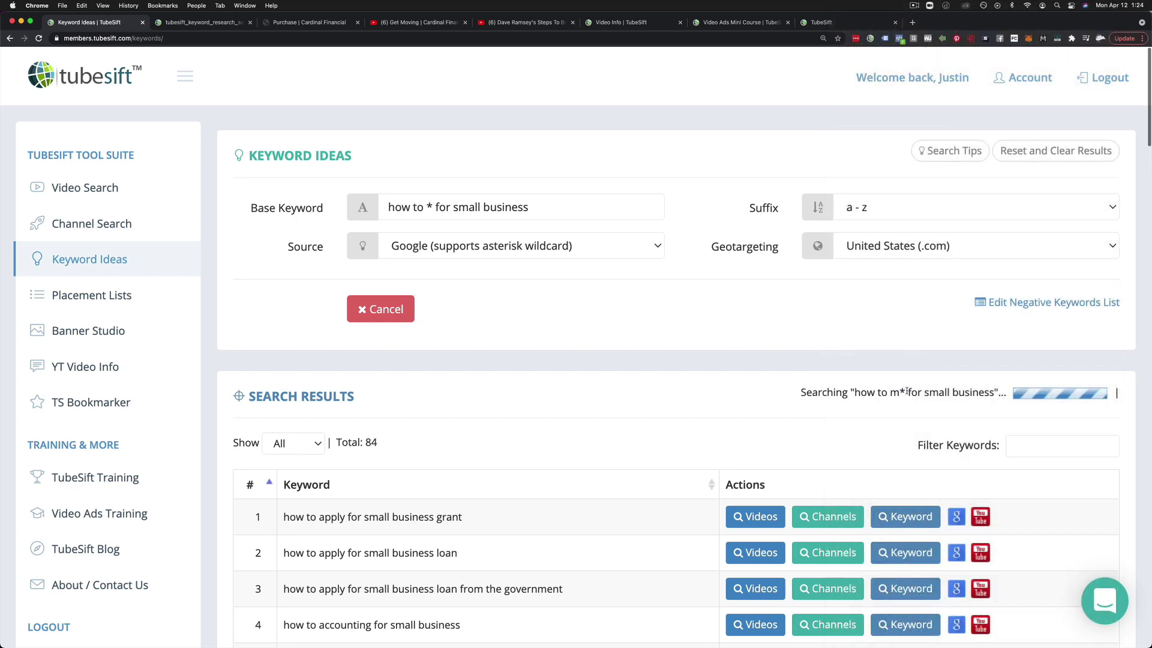
drag(903, 392, 792, 392)
click(734, 376)
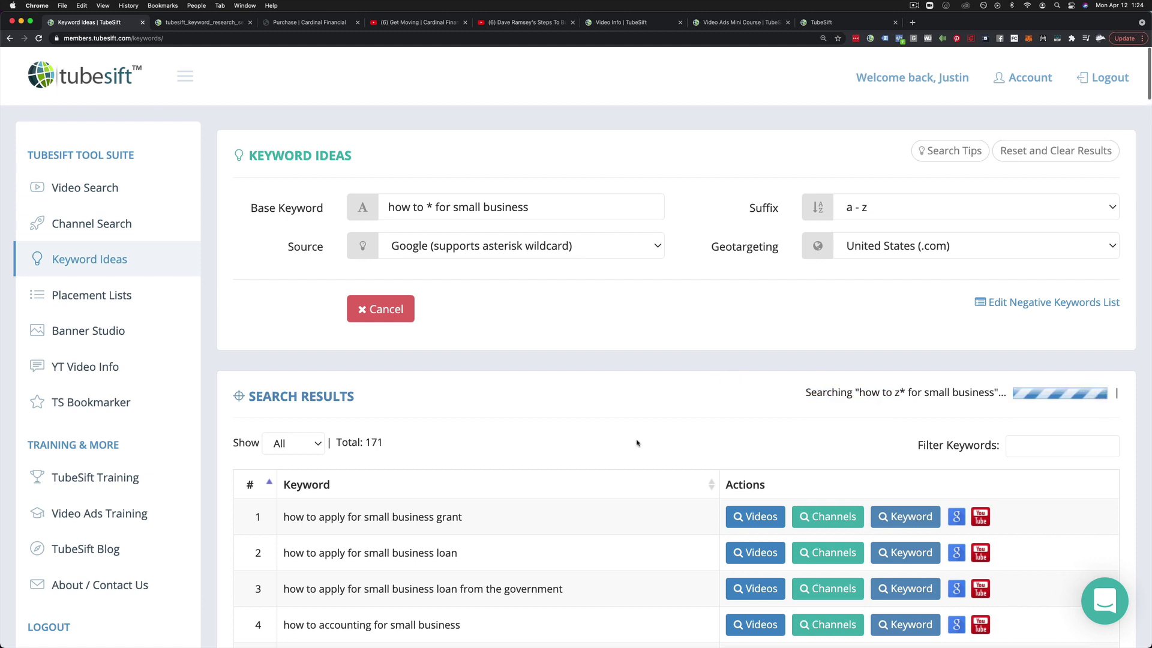
scroll(638, 443, down, 2)
scroll(638, 432, down, 5)
scroll(637, 424, down, 2)
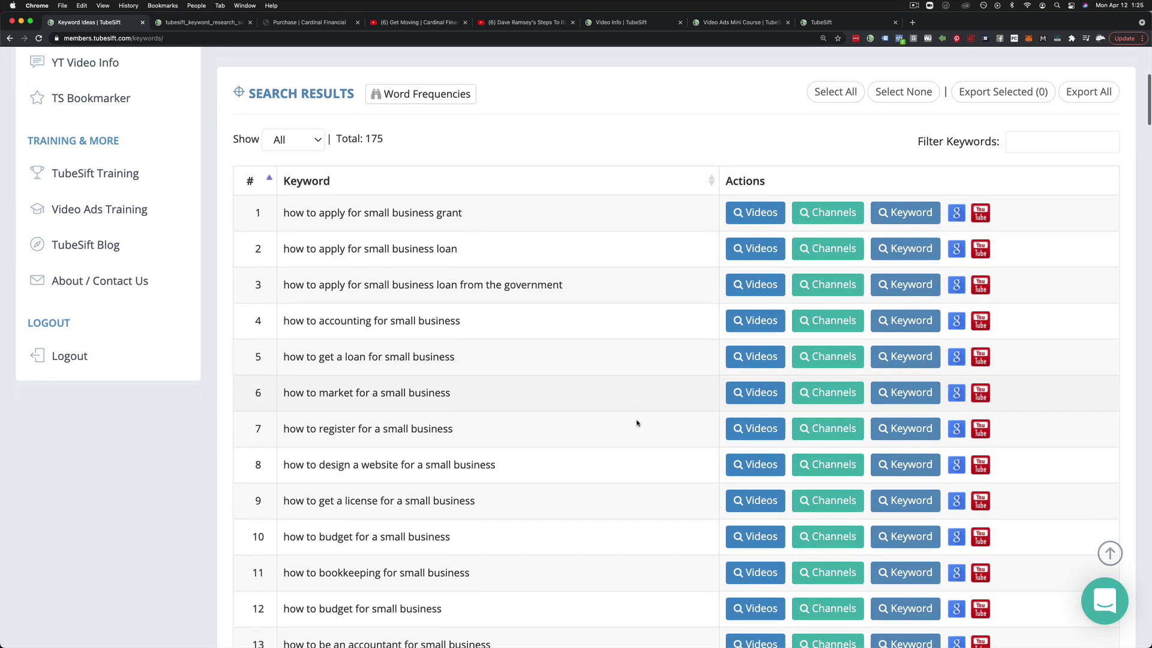
scroll(638, 423, down, 2)
scroll(637, 424, down, 2)
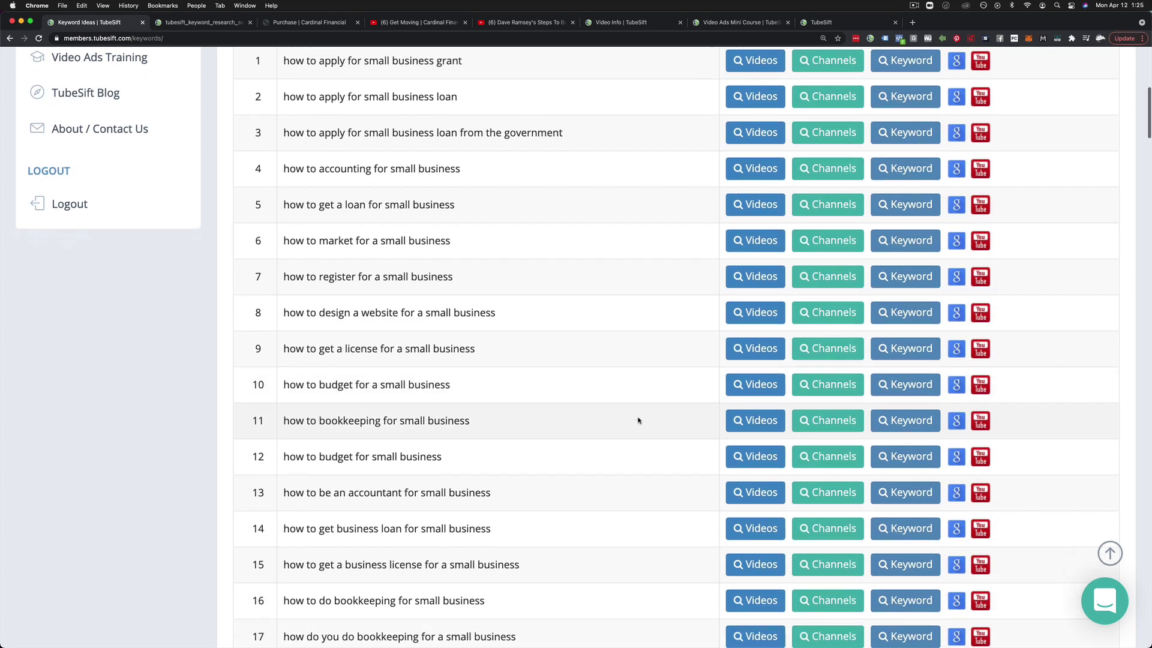
scroll(639, 420, down, 4)
scroll(630, 405, down, 3)
scroll(612, 387, down, 2)
scroll(598, 377, down, 5)
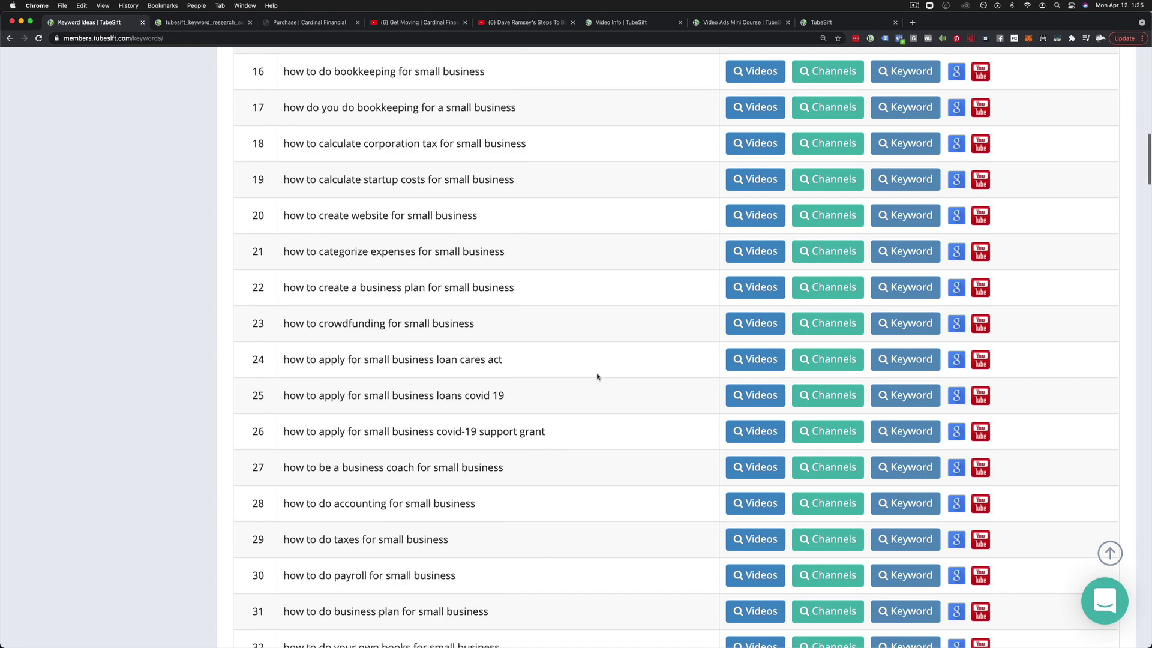
scroll(598, 376, down, 5)
scroll(597, 376, down, 8)
scroll(598, 387, down, 3)
scroll(595, 406, up, 10)
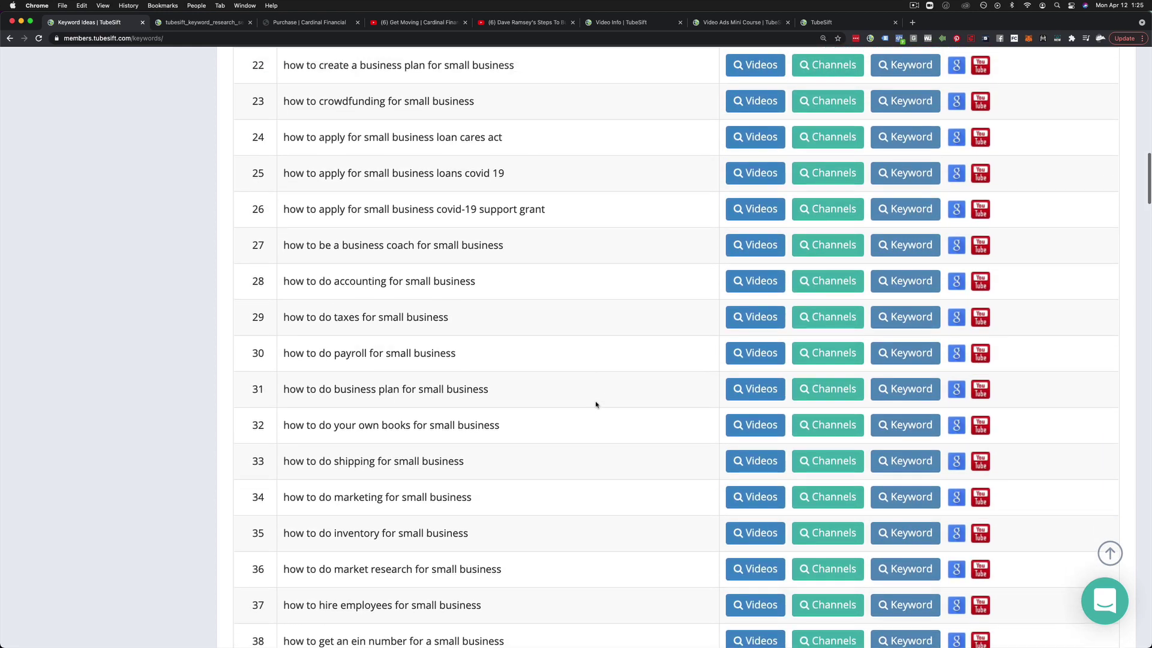
scroll(595, 406, up, 10)
scroll(594, 387, up, 5)
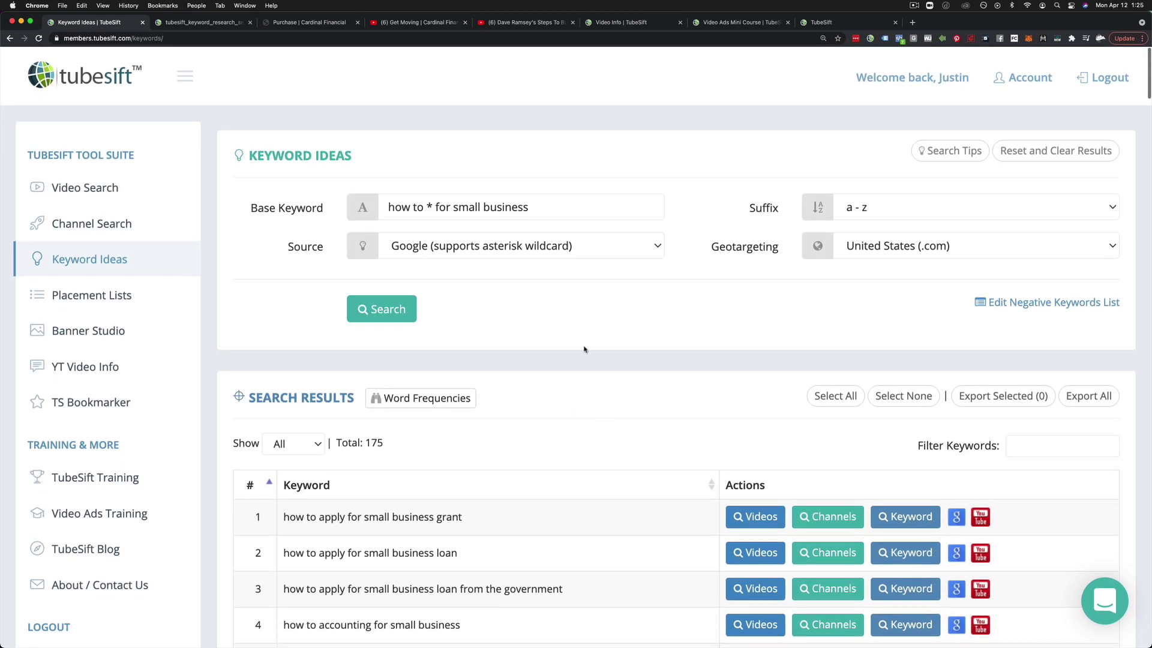
Step: Select all 175 keywords and preview the export in comma-separated and one-per-line formats
click(835, 396)
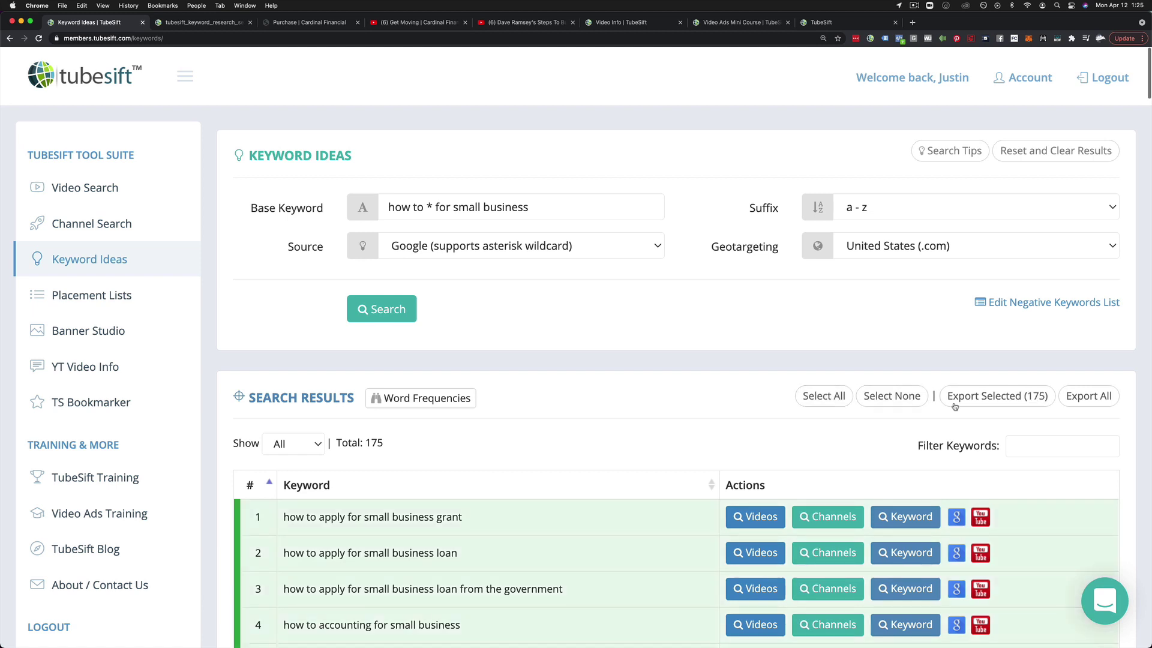
click(1003, 396)
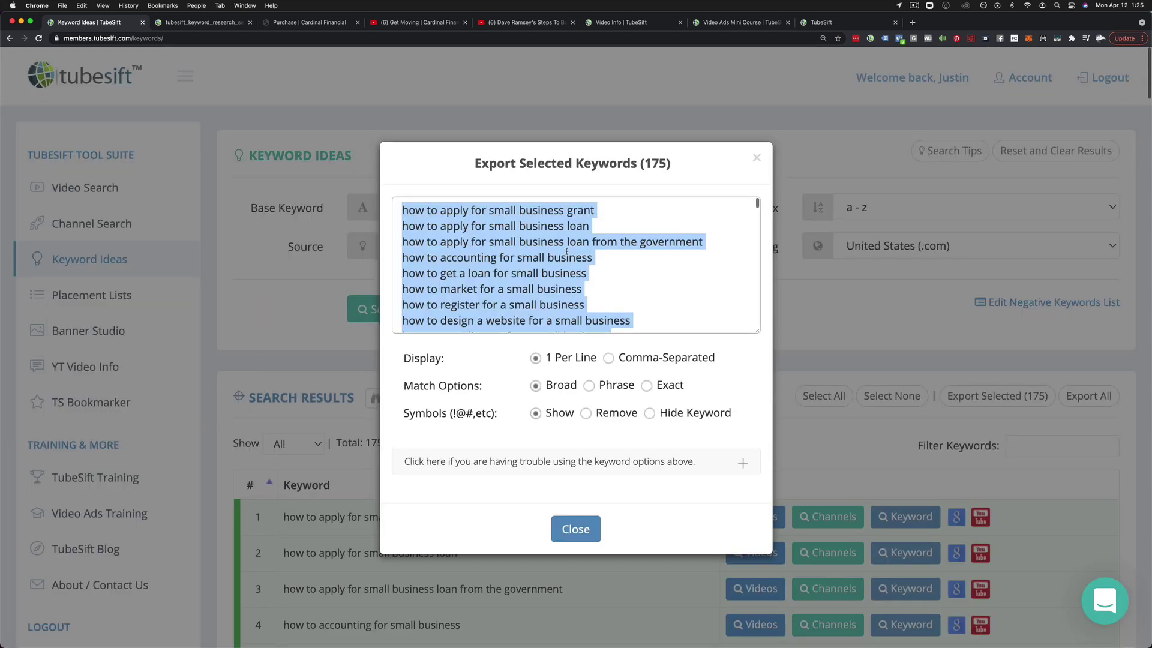
scroll(567, 270, down, 1)
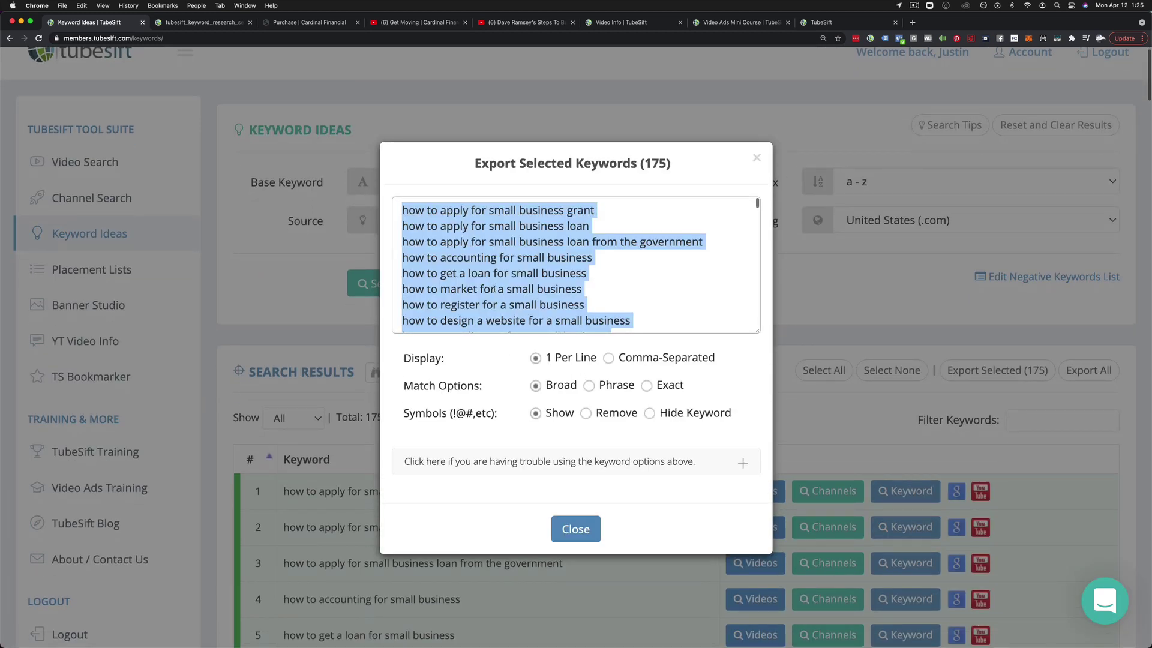
scroll(497, 289, down, 4)
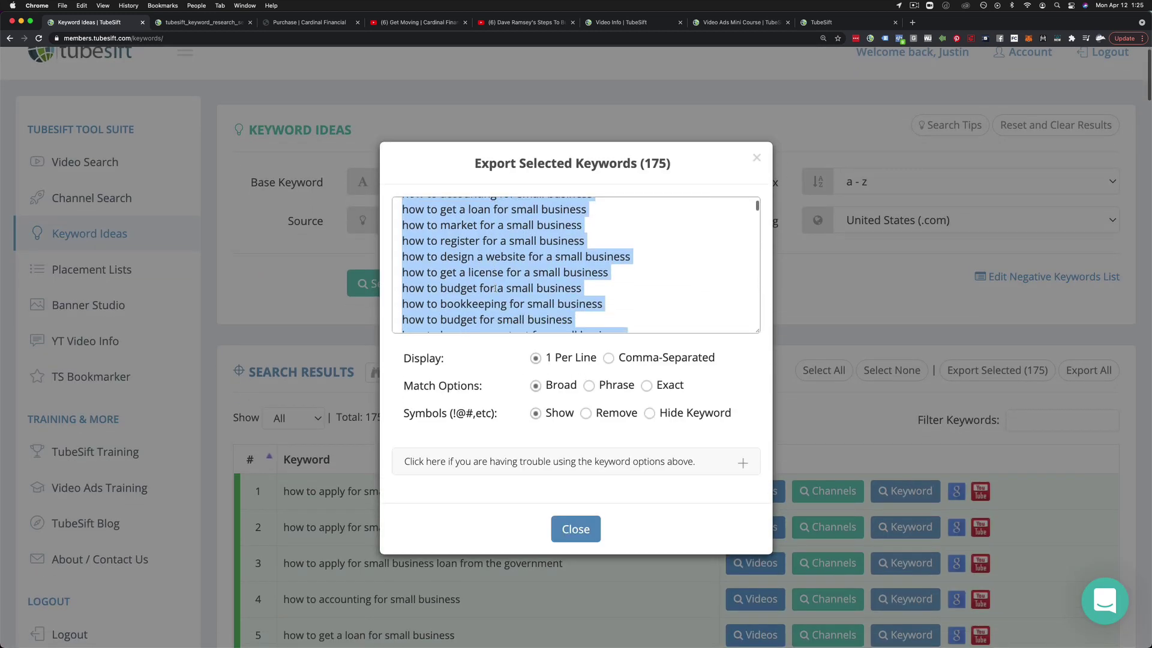
click(607, 357)
click(535, 357)
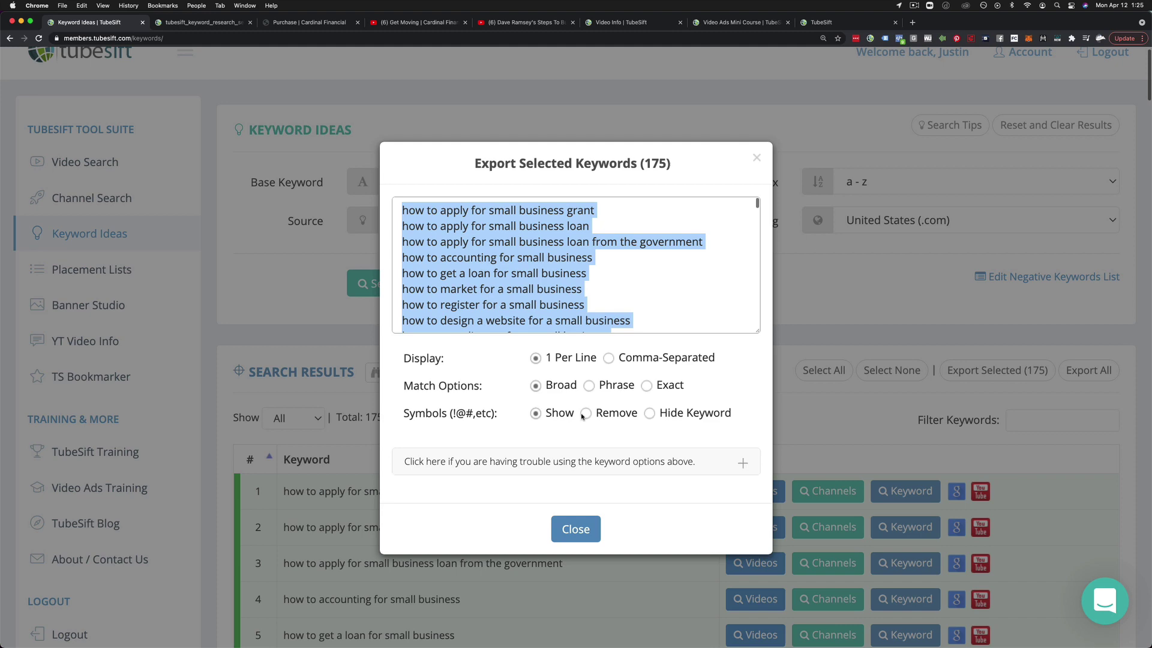
click(576, 529)
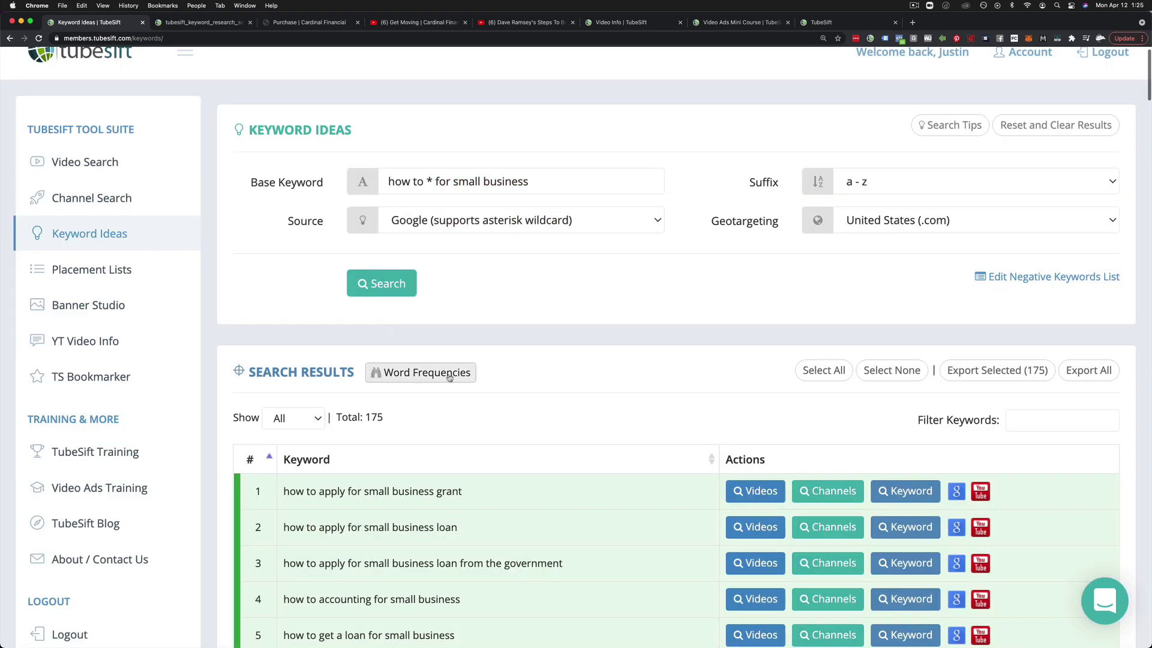
Step: Review the word frequency table, then visit the saved Placement Lists
click(420, 372)
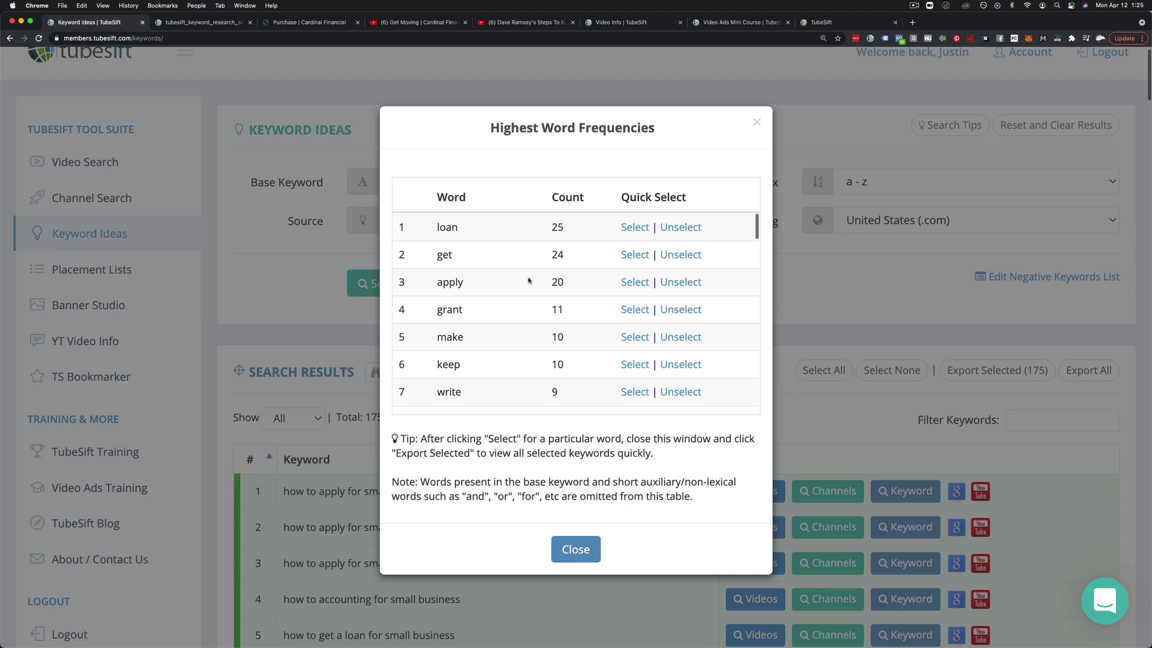
click(575, 549)
click(91, 269)
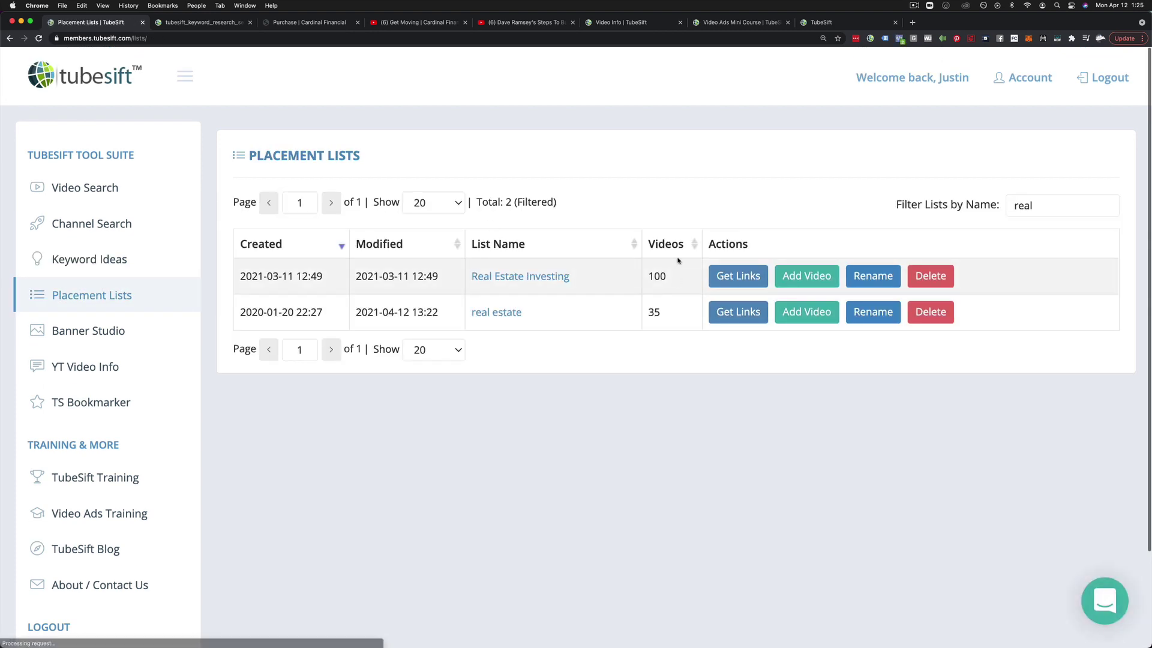
Step: Launch the Banner Design Studio in a new tab from the Banner Studio page
click(118, 334)
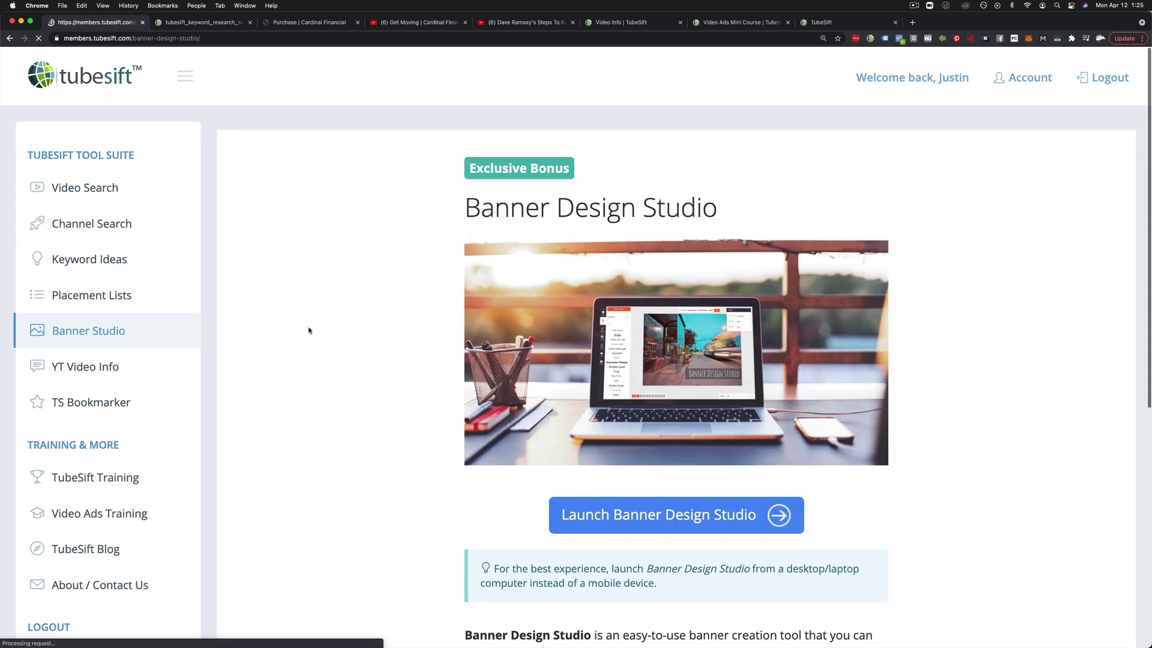
click(637, 518)
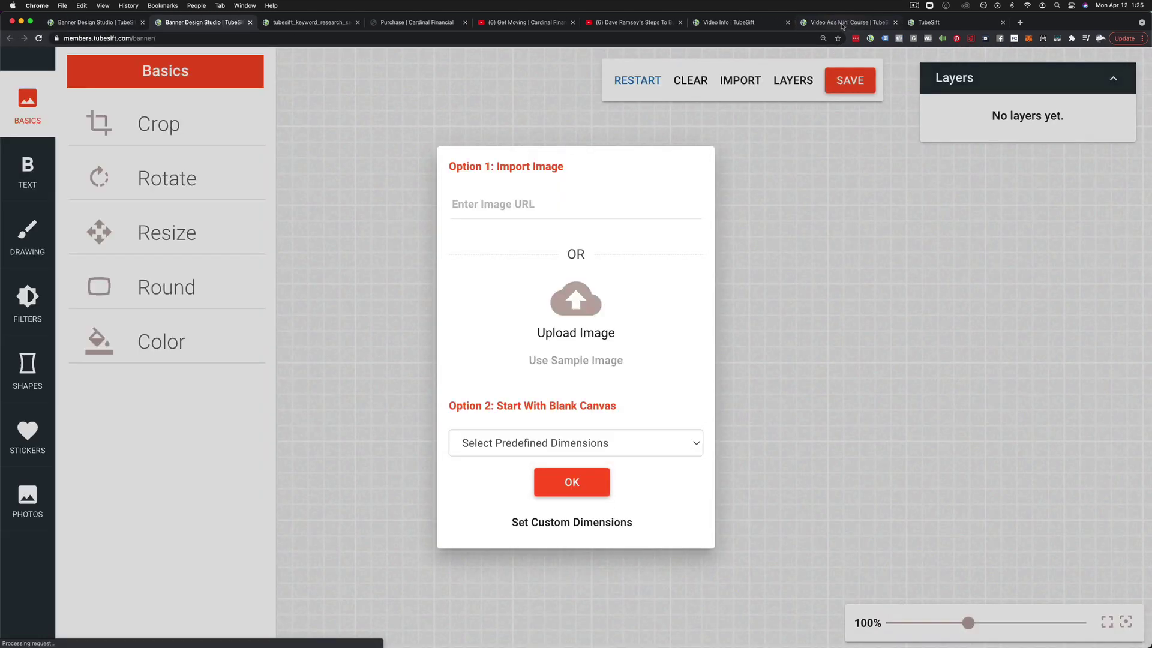
Step: Create a blank 300 x 60 in-stream companion banner canvas and start adding an image
click(599, 447)
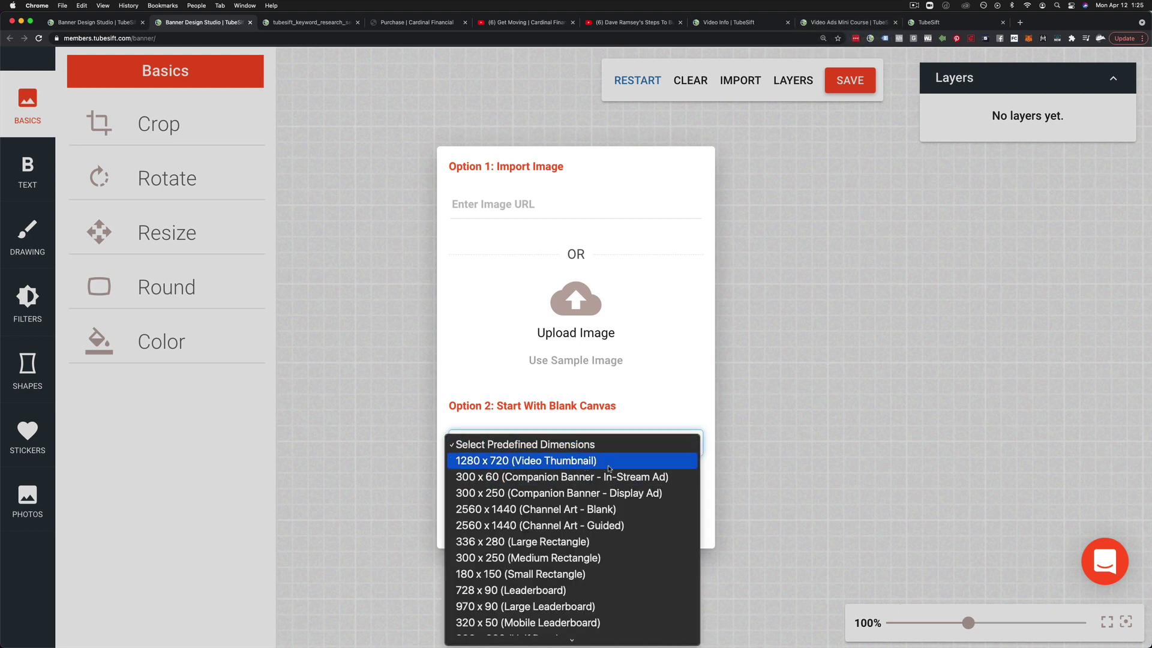
scroll(630, 479, down, 2)
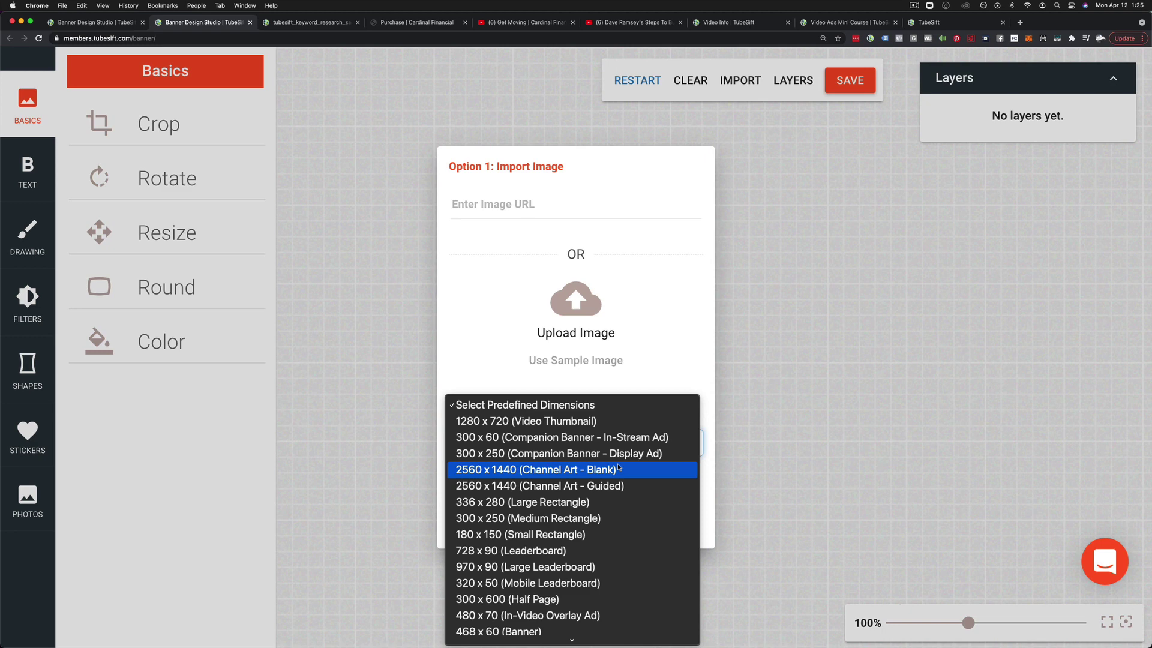
key(Escape)
click(581, 446)
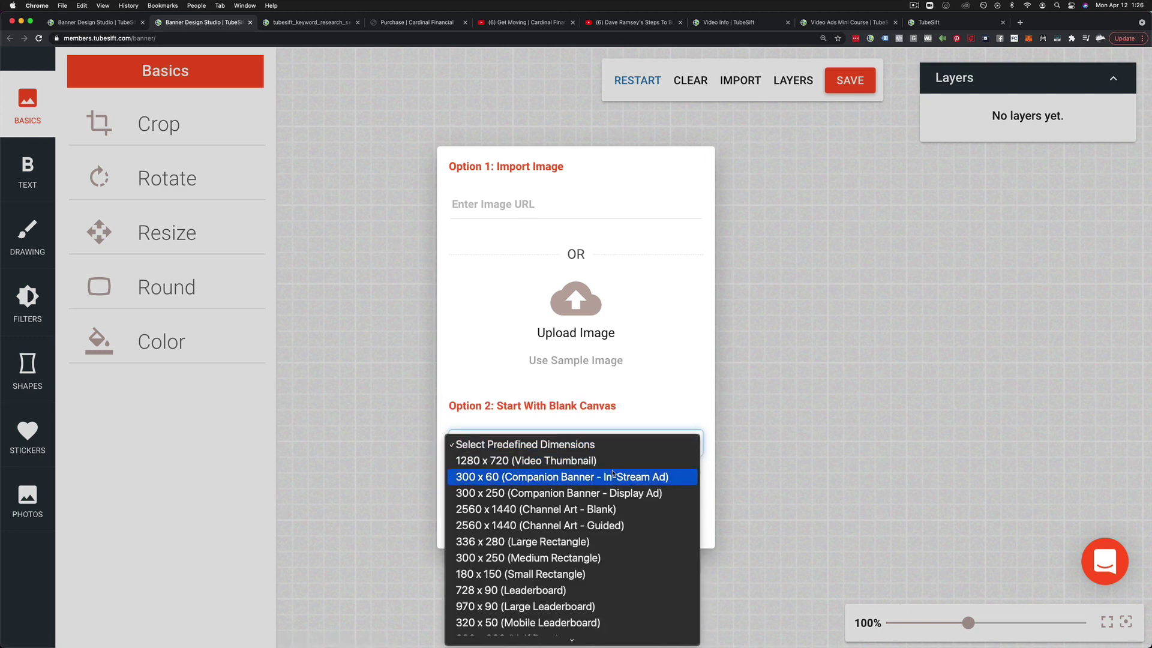
click(646, 477)
click(575, 483)
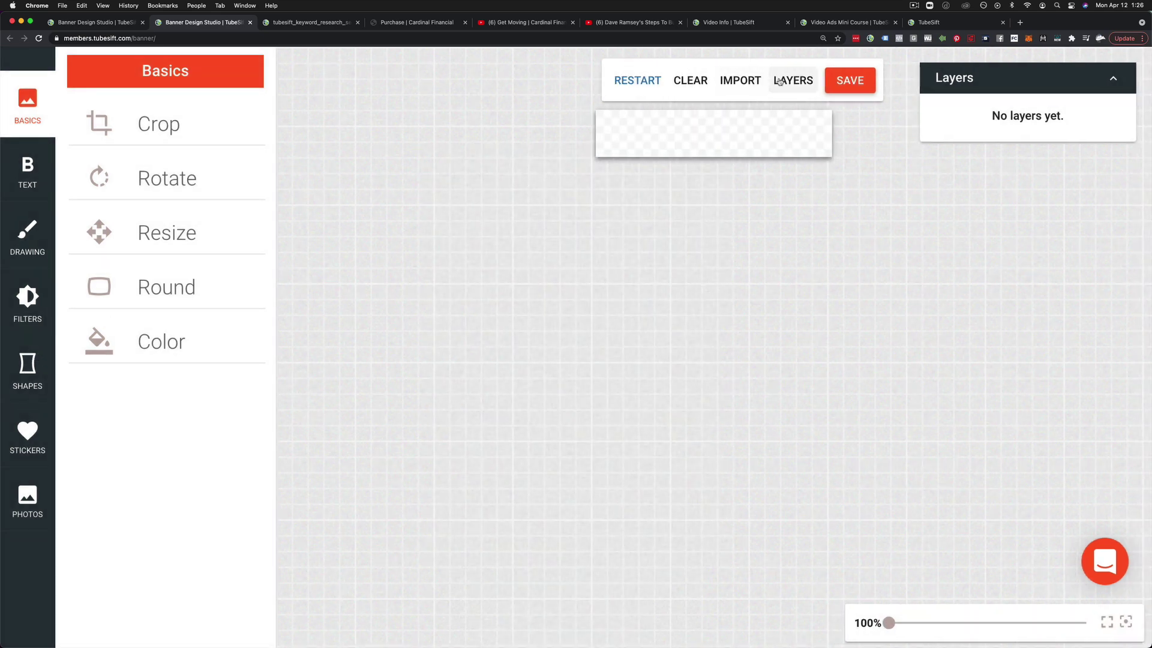
click(740, 81)
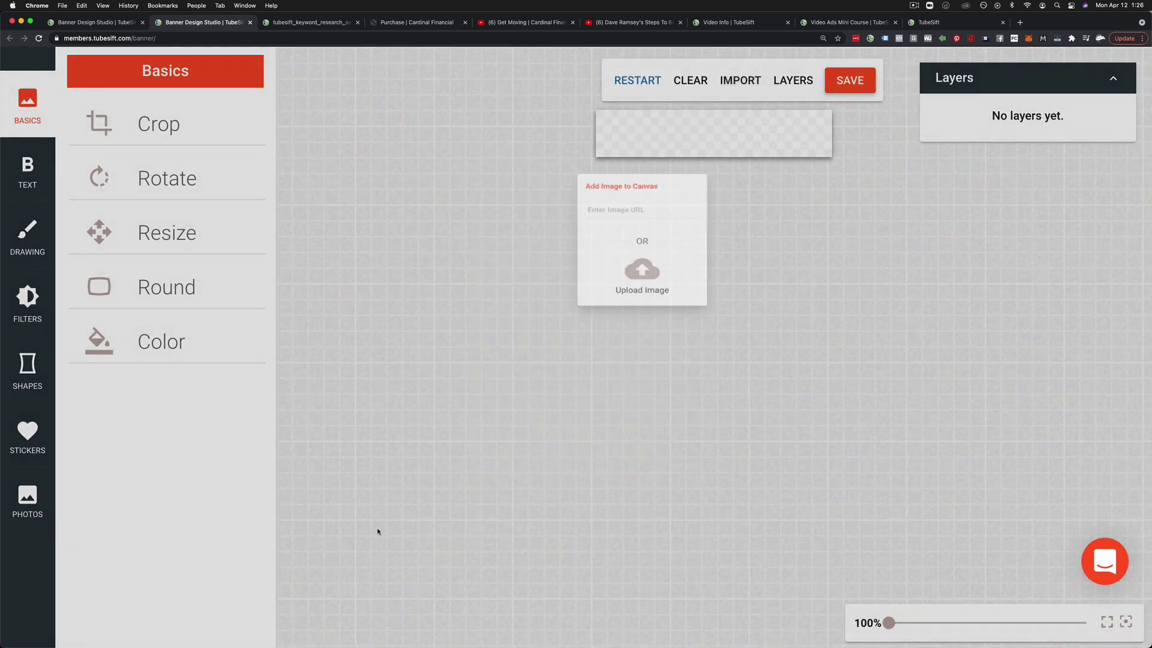
Step: Place a green Nature stock photo on the banner and stretch it to fill the canvas
click(376, 528)
click(27, 502)
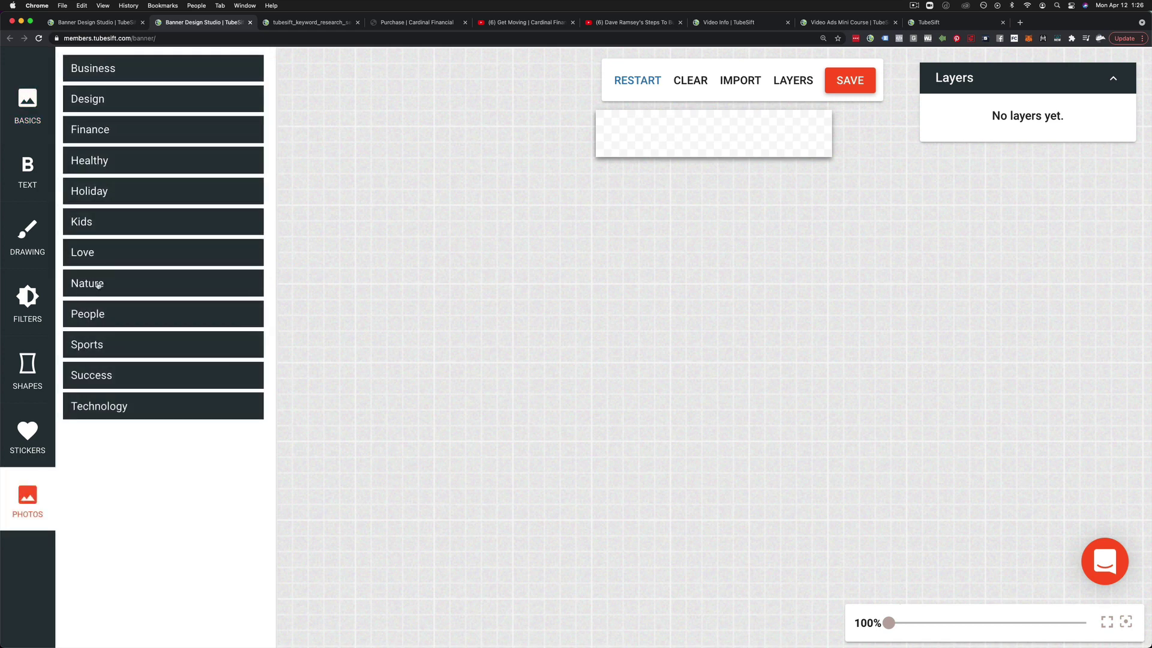
click(100, 285)
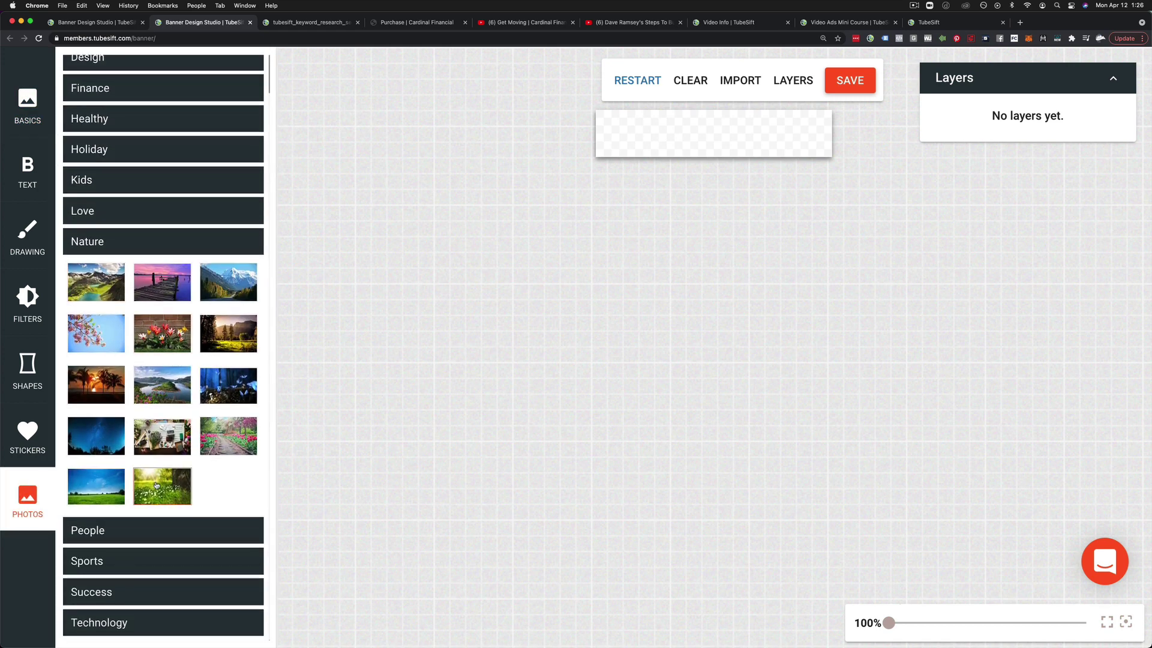
click(162, 486)
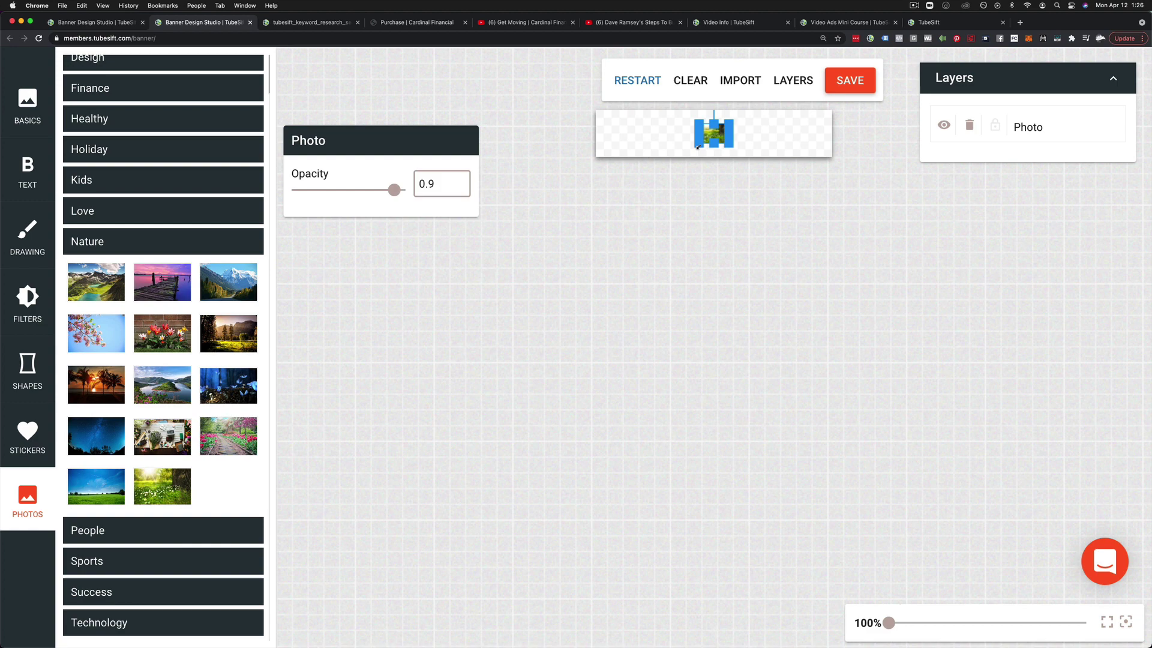
drag(699, 147, 595, 157)
drag(734, 117, 832, 110)
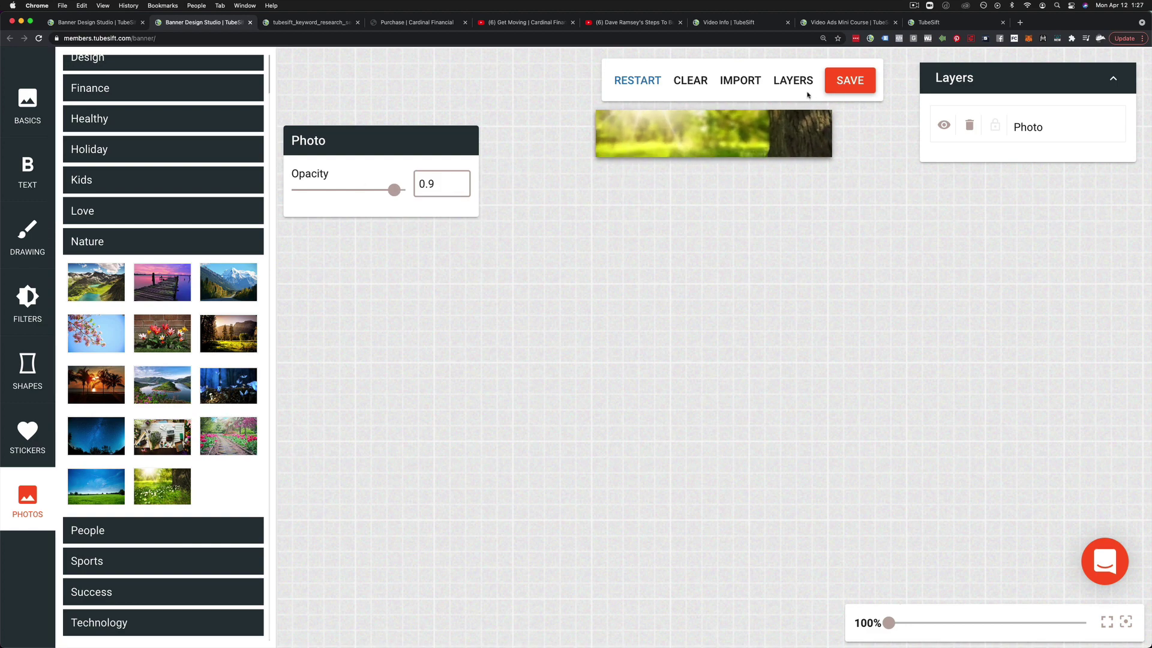
click(360, 351)
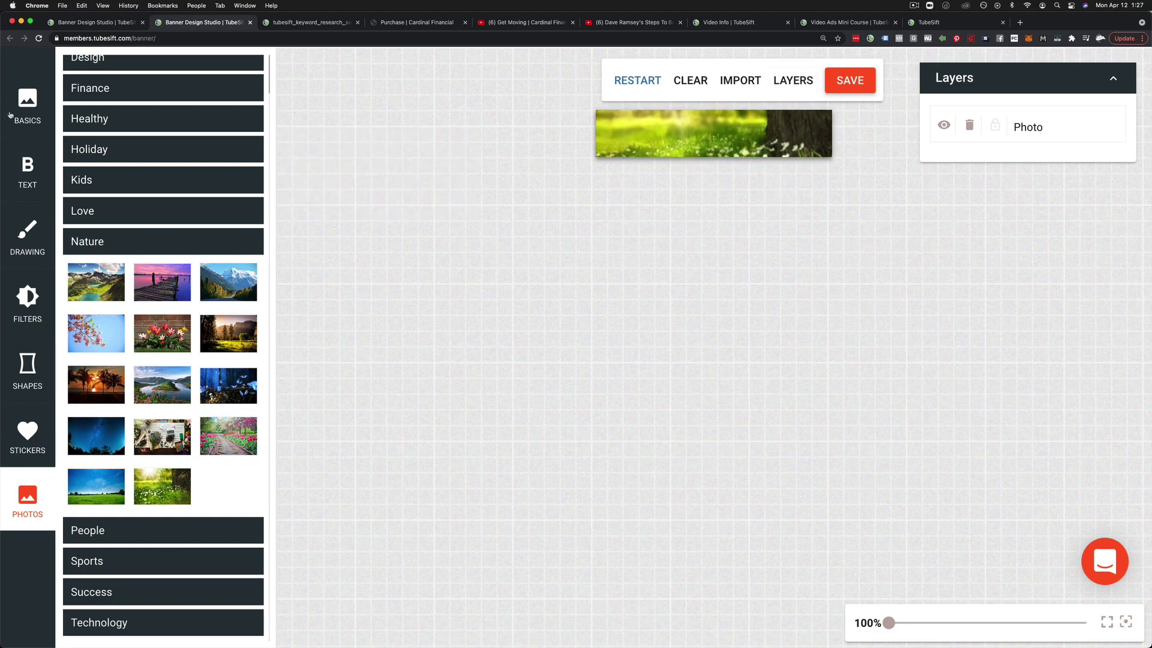
Step: Paint thick black brush strokes across the photo and add a Permanent Marker text layer
click(26, 260)
click(165, 309)
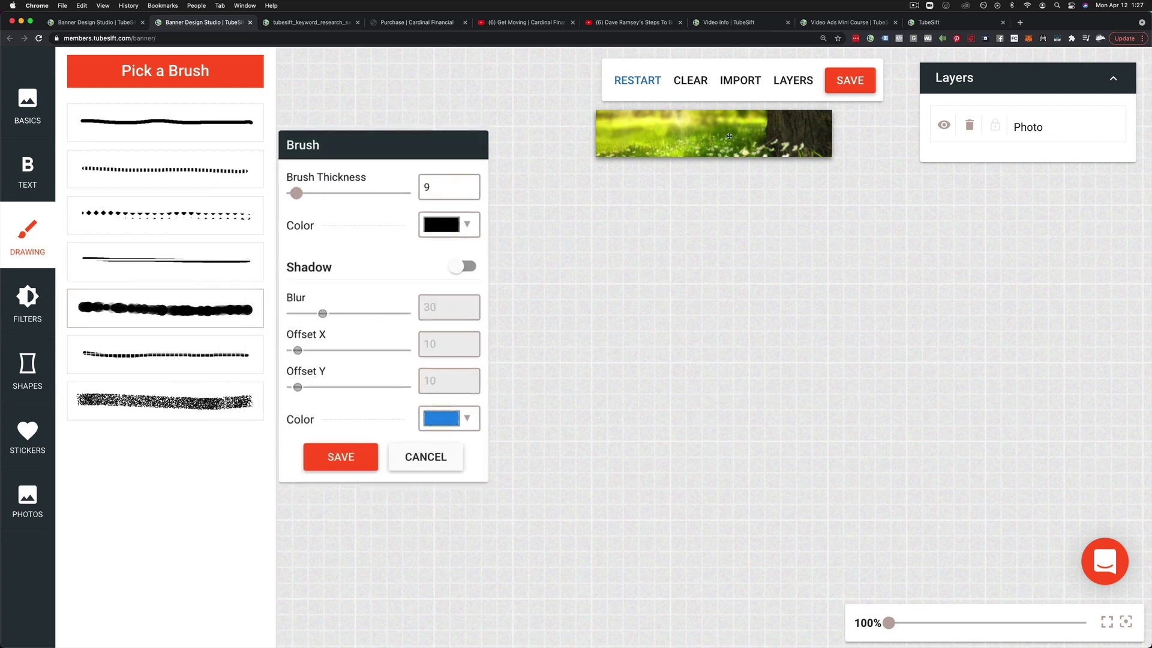
drag(630, 126, 791, 131)
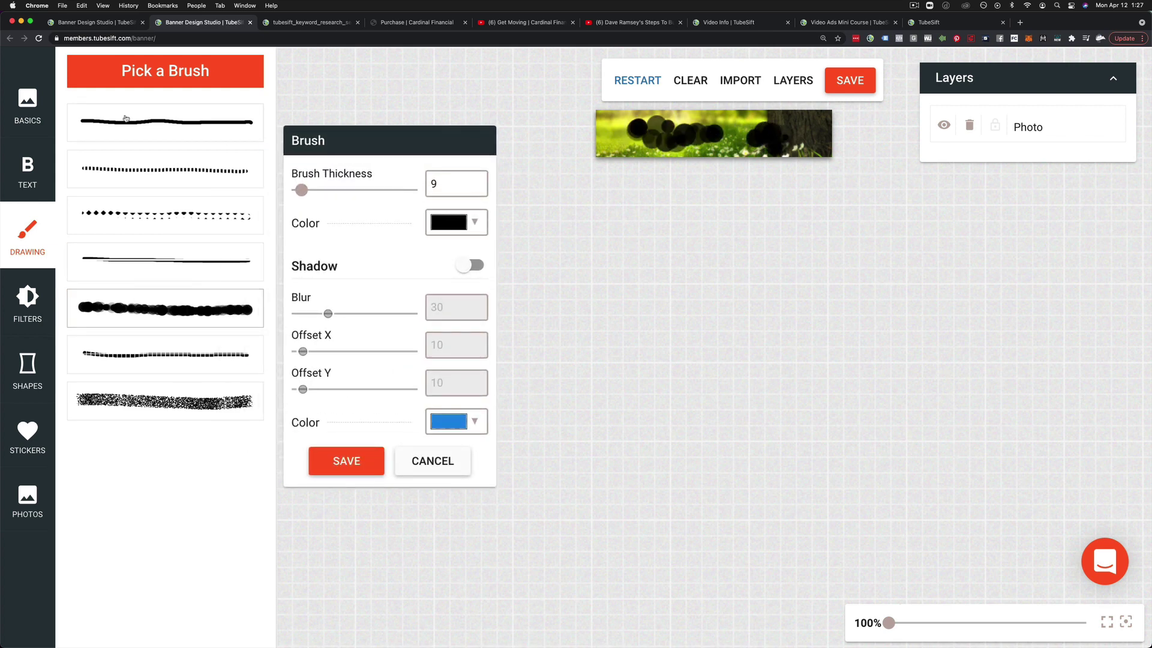
click(27, 171)
click(161, 461)
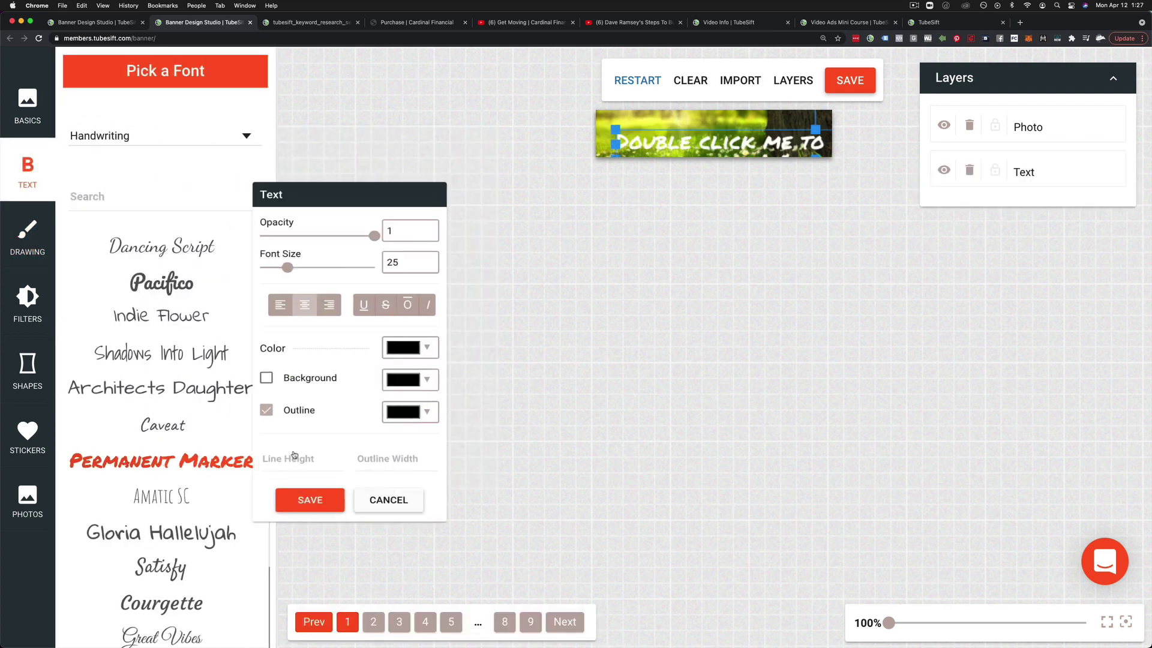
Step: Change the banner text to 'Drag and drop' and switch it to a serif Display font
double_click(696, 141)
text(DRAG AND DR)
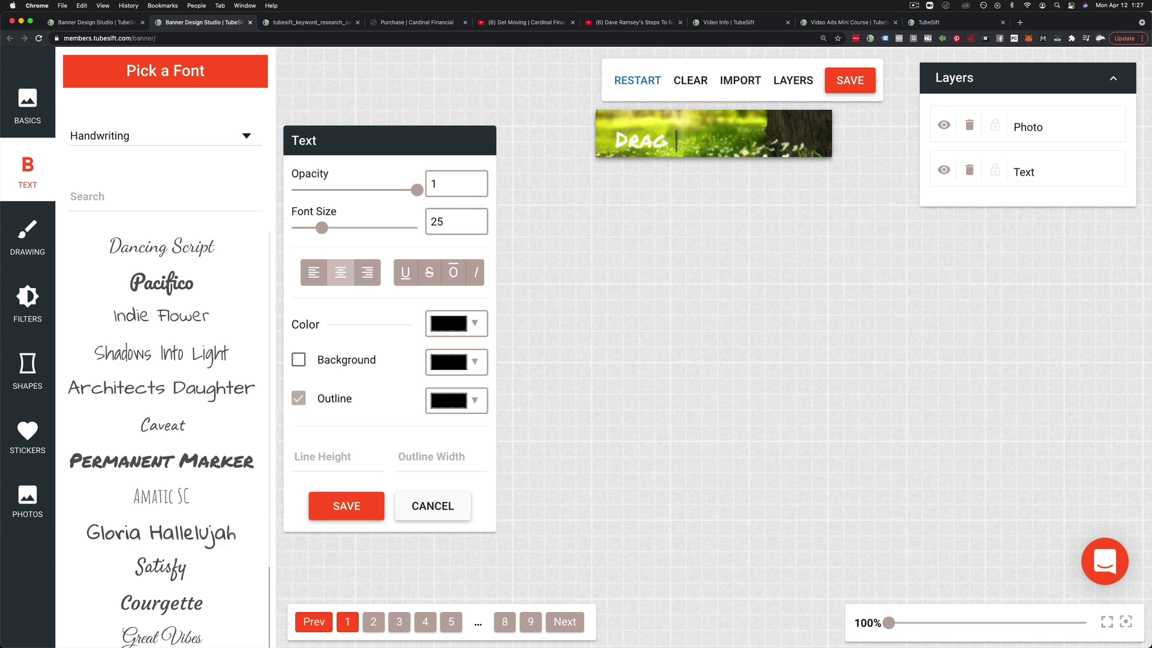
text(OP)
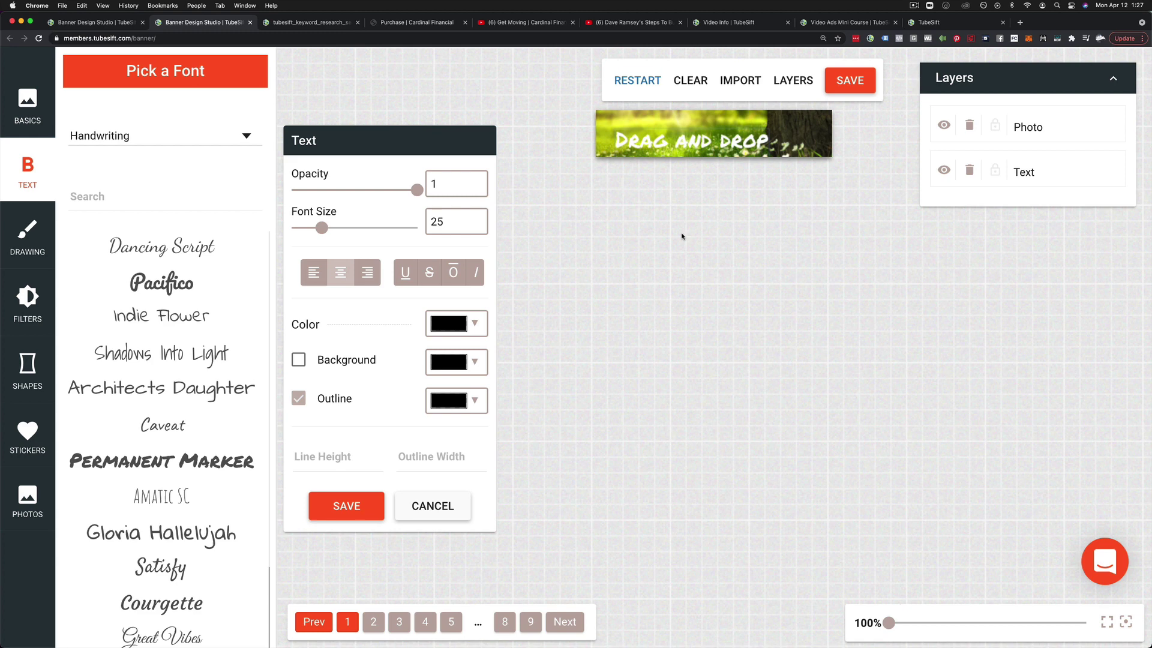
click(683, 236)
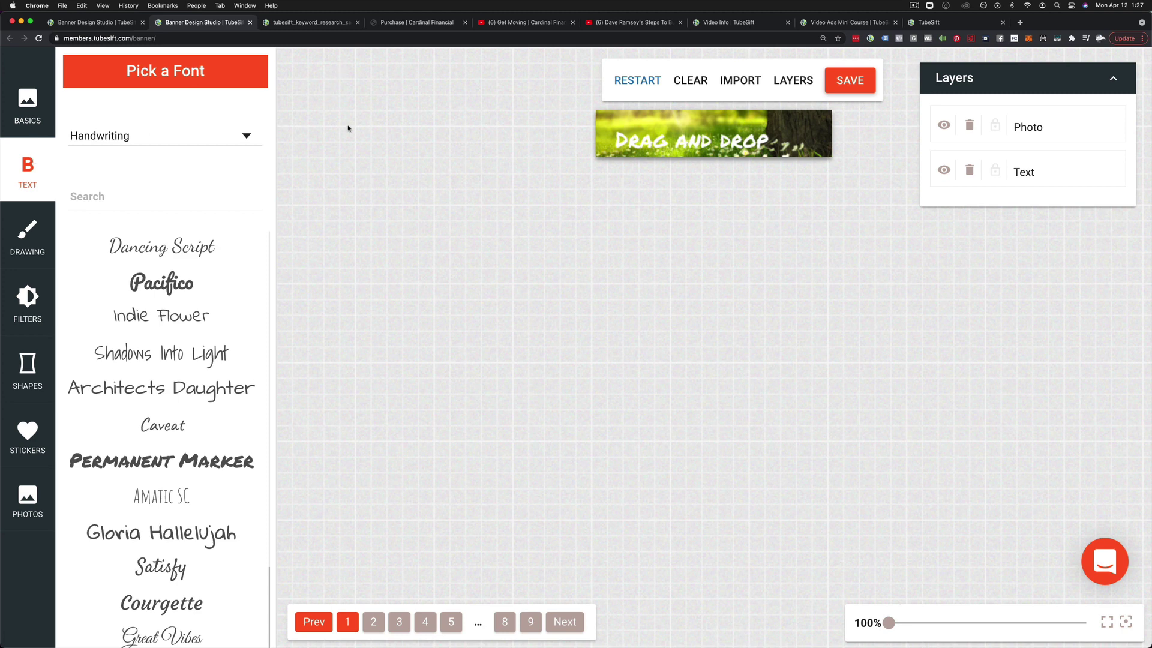
click(144, 135)
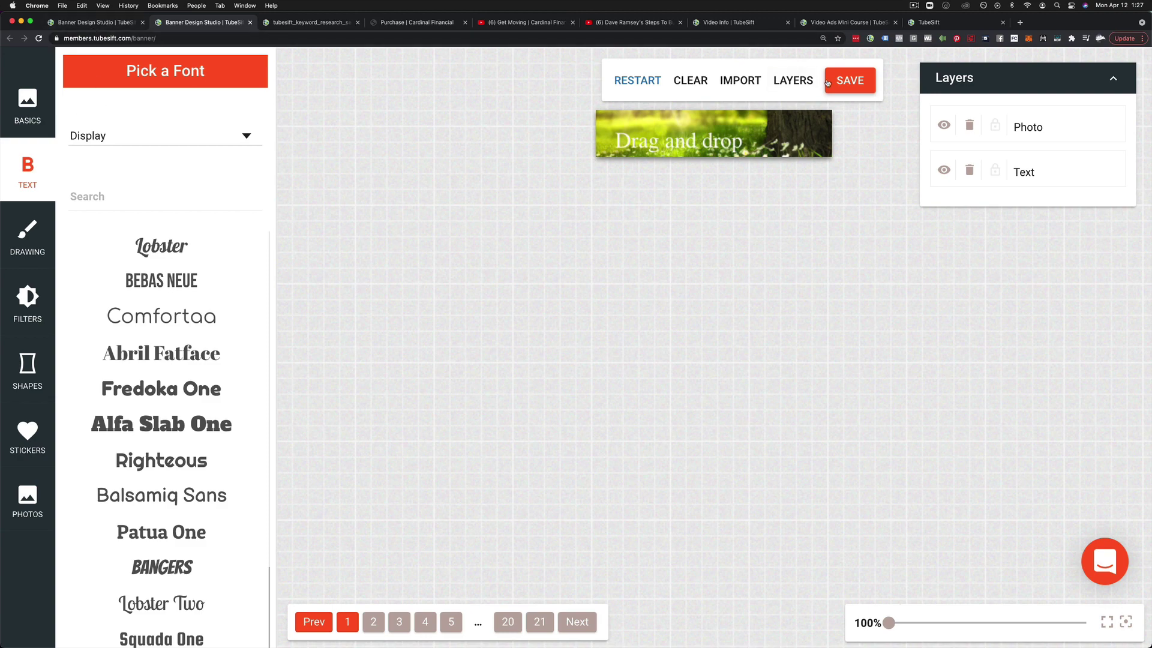
Step: Choose PNG as the banner's save format, then return to the Banner Design Studio landing page
click(850, 79)
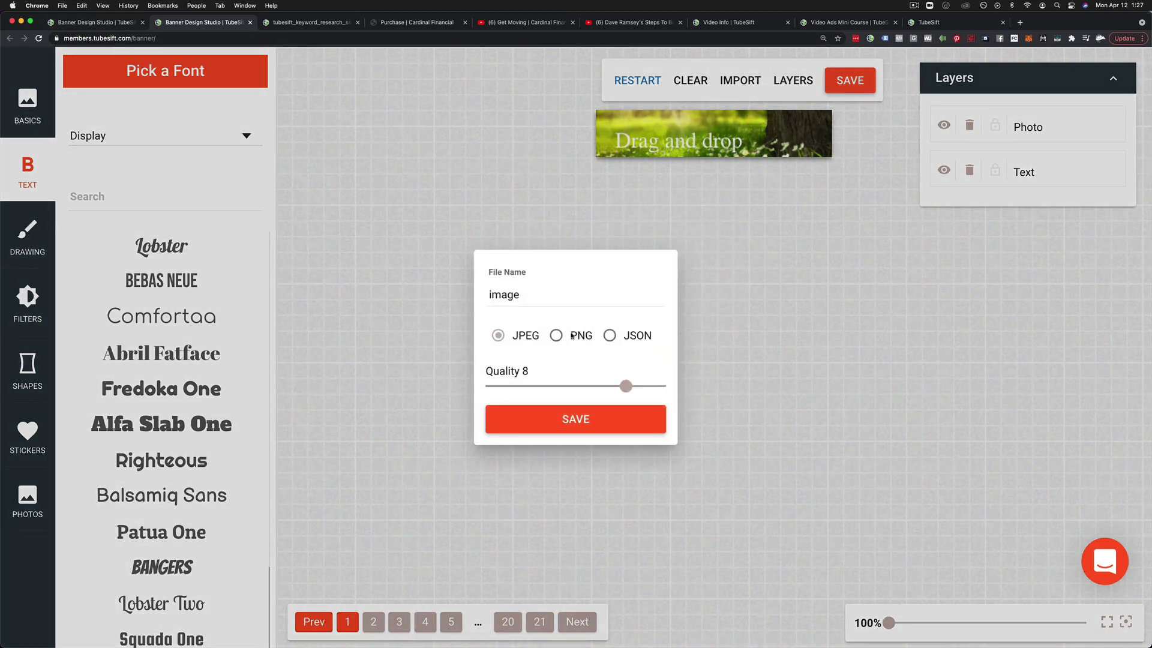
click(557, 336)
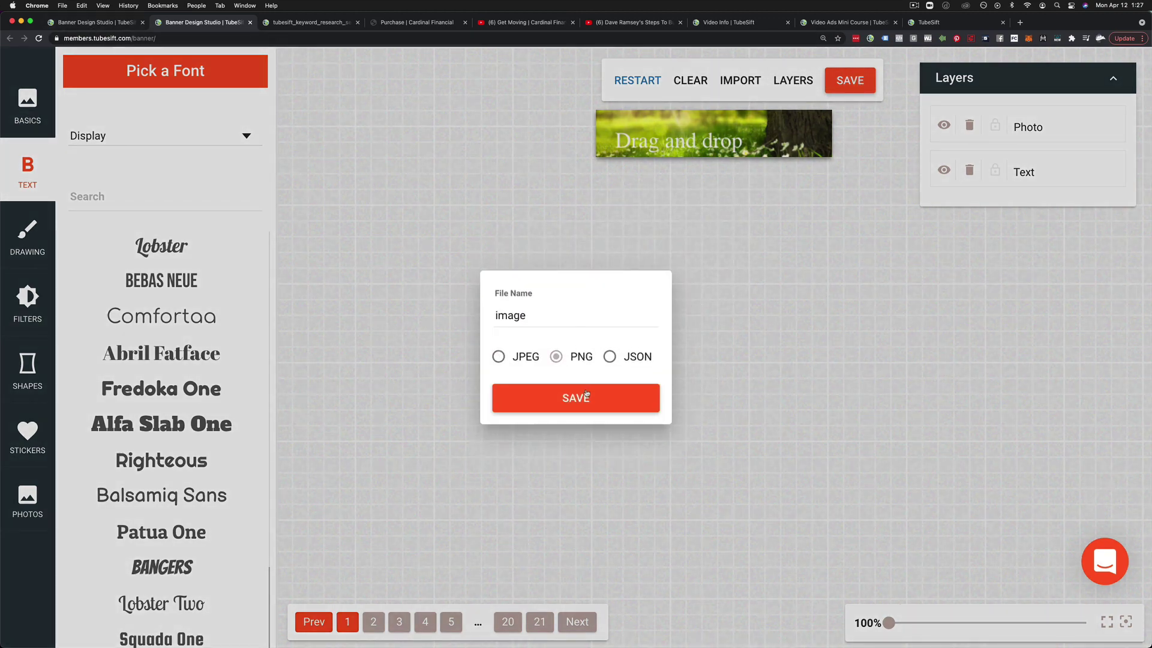
click(99, 22)
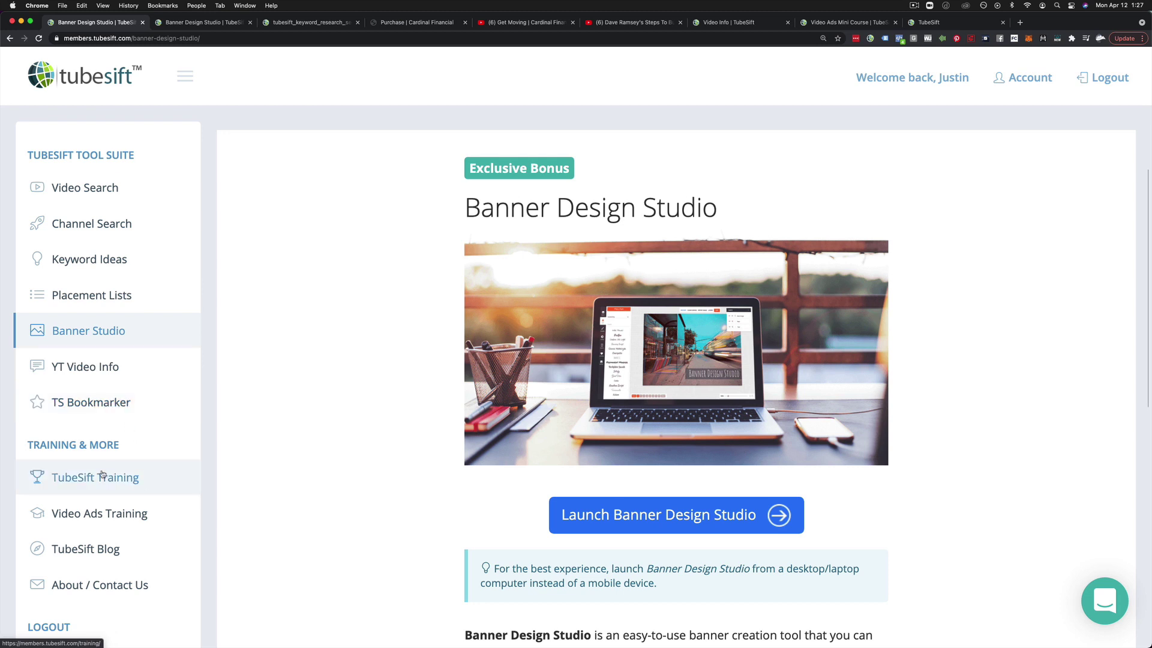
scroll(101, 475, down, 1)
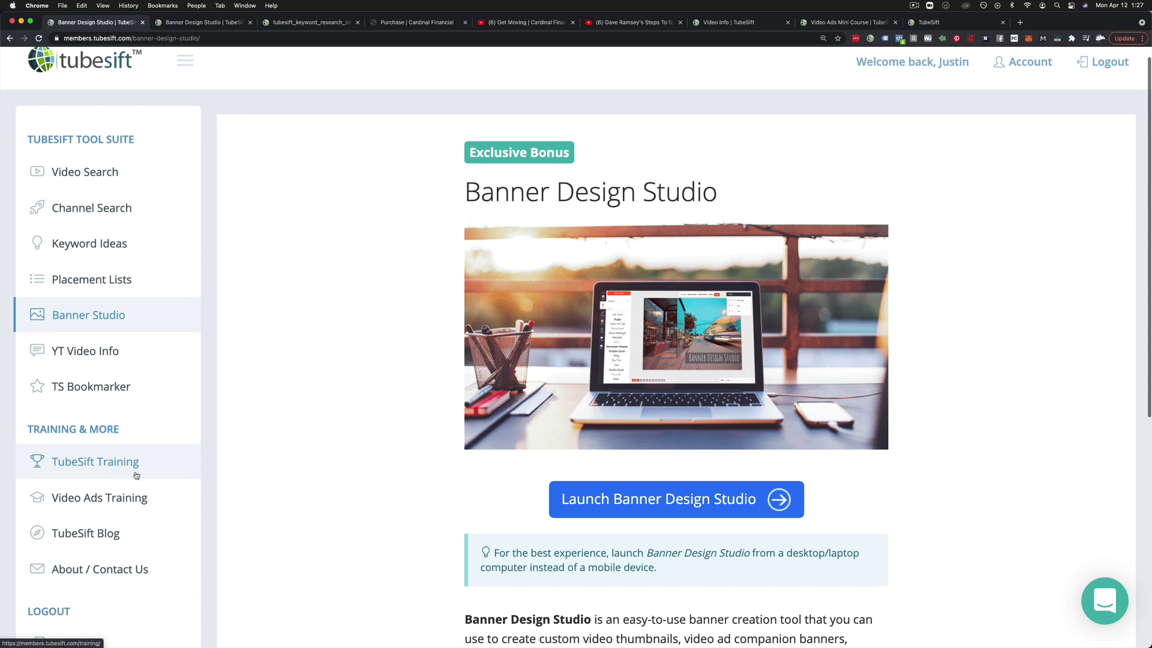
Step: Switch to the Video Ads Mini Course page
click(841, 24)
scroll(504, 270, down, 3)
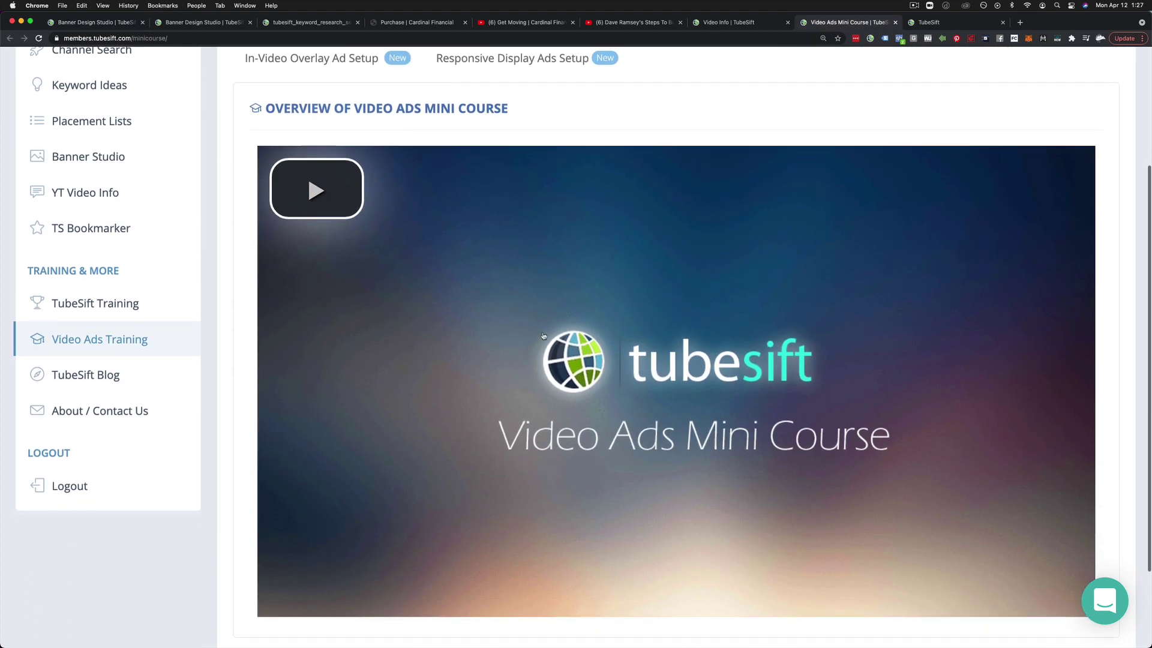
scroll(630, 336, up, 5)
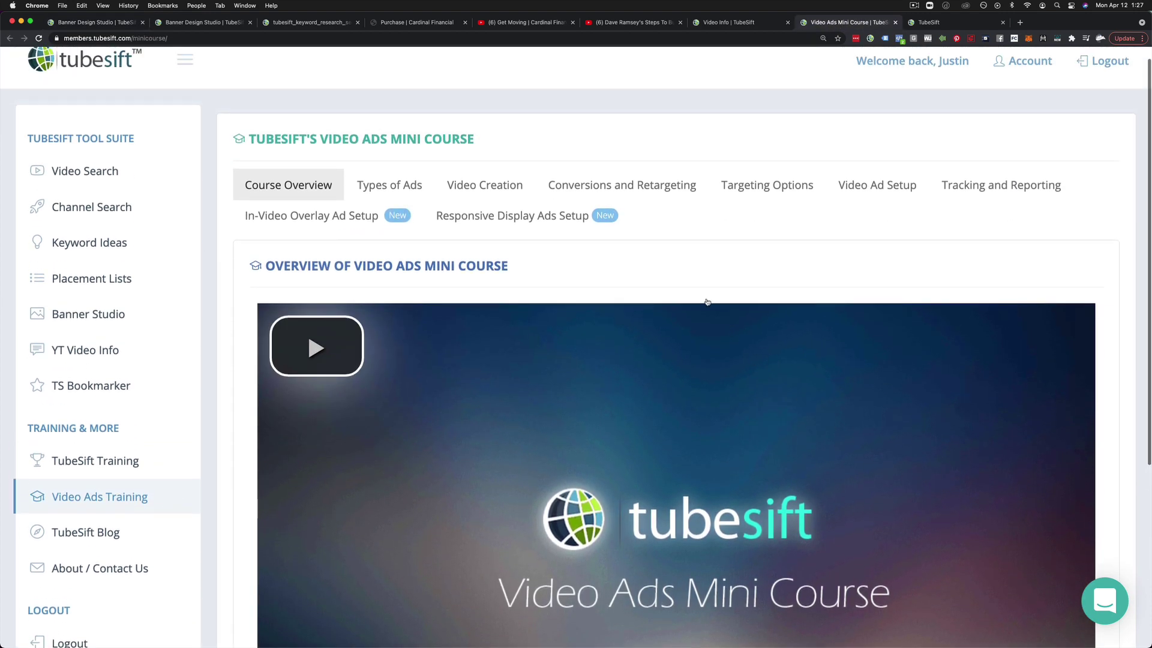
Step: Play the In-Video Overlay Ads Setup module video, then bring up the TubeSift homepage
click(312, 215)
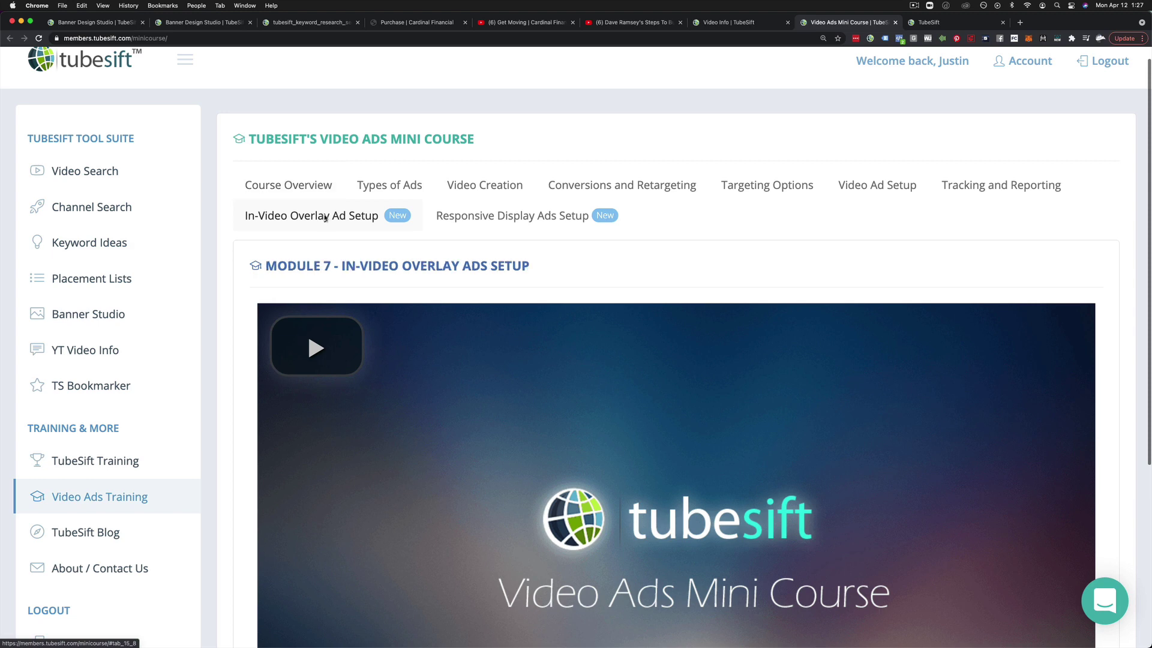
click(617, 421)
scroll(618, 421, down, 5)
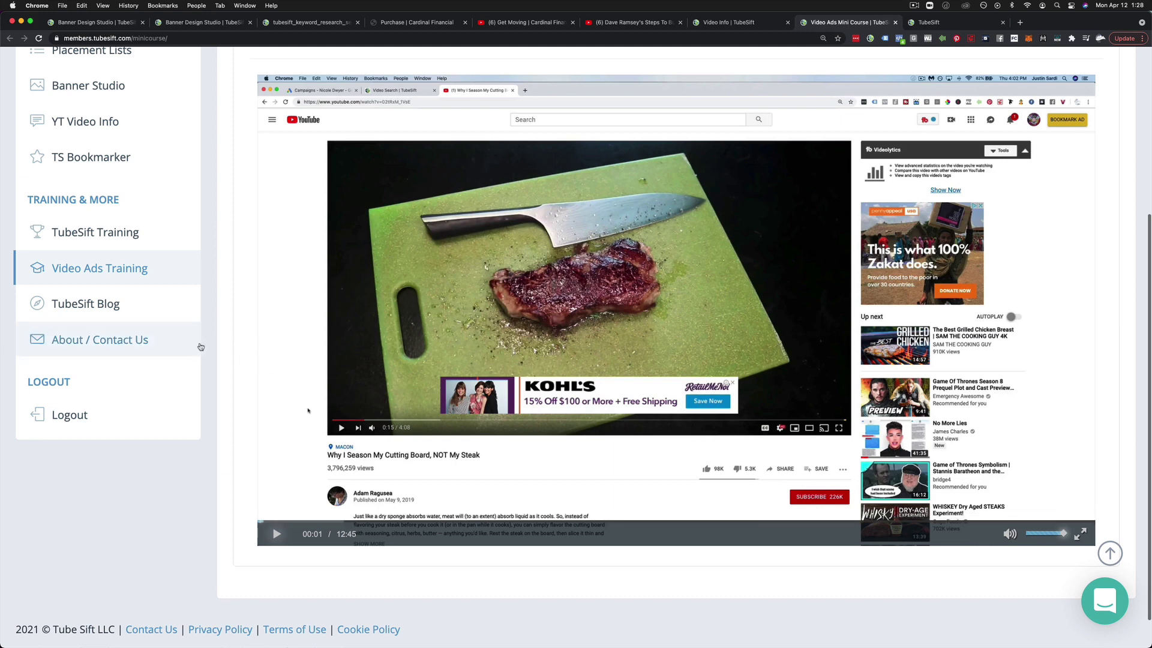
scroll(203, 344, up, 1)
scroll(203, 344, up, 5)
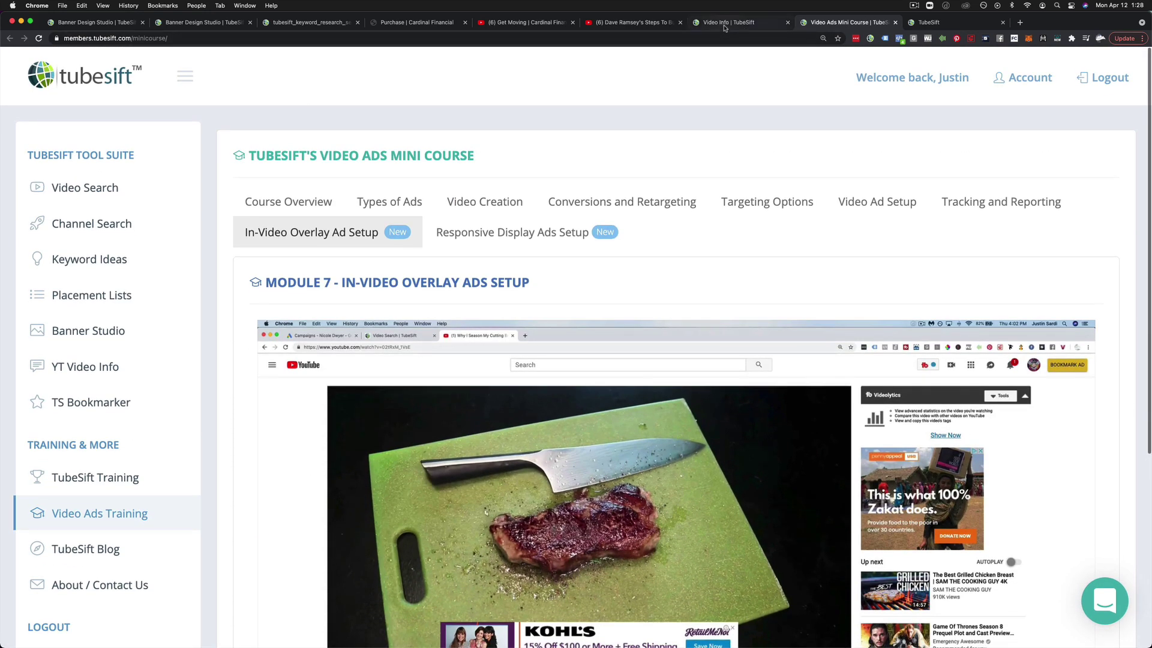
click(954, 21)
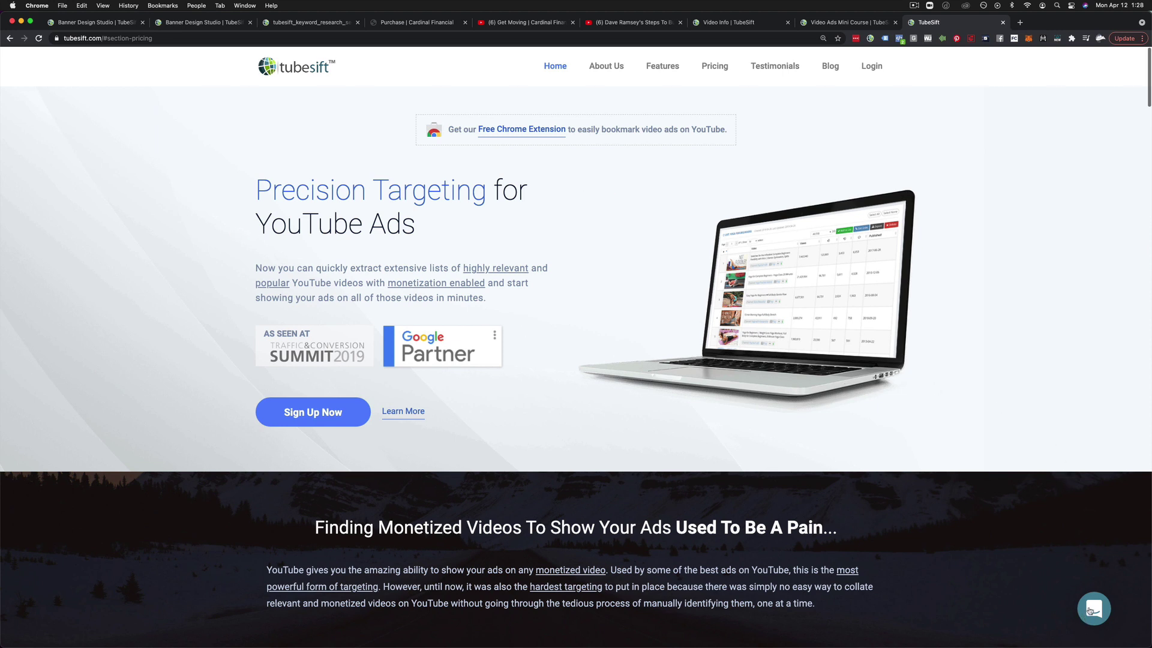
Step: Peek at the Intercom support chat on the homepage, then return to the Banner Design Studio page
click(1095, 608)
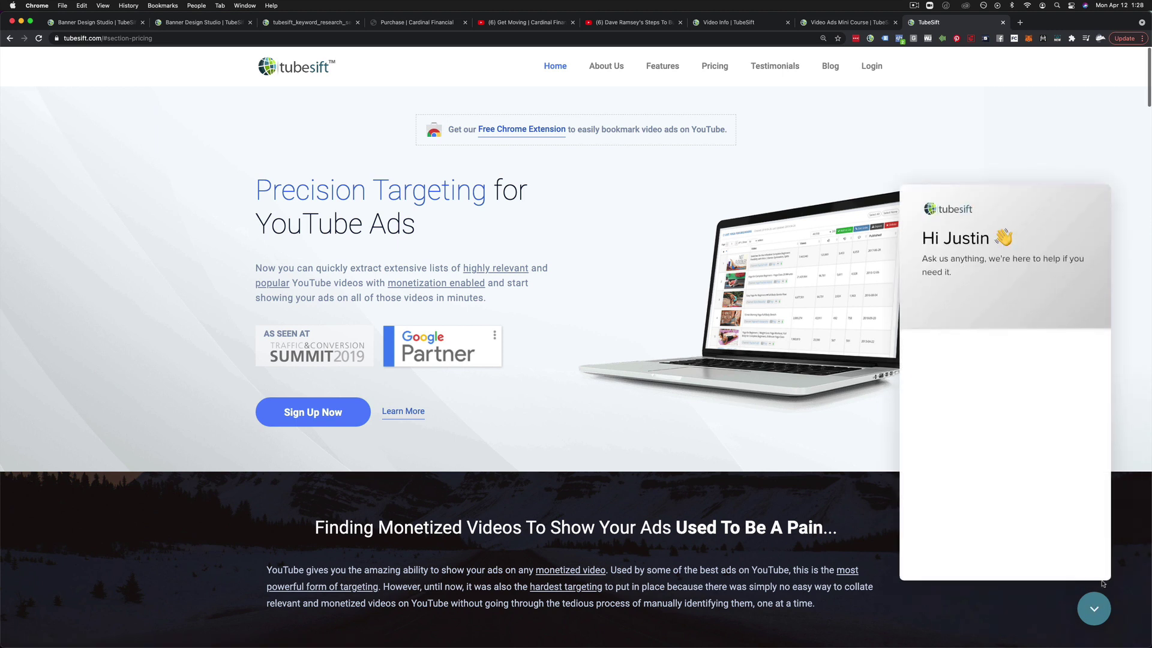
click(1095, 610)
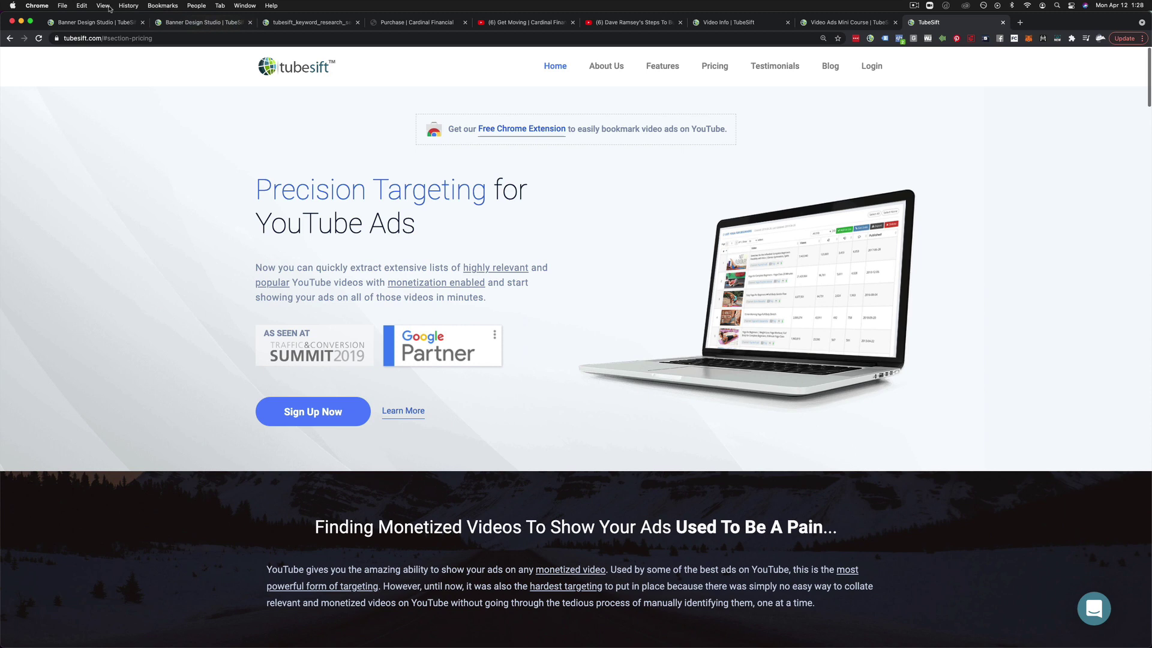
click(94, 21)
Step: Toggle the support chat open and closed, then open the TubeSift Blog from the sidebar
click(1101, 600)
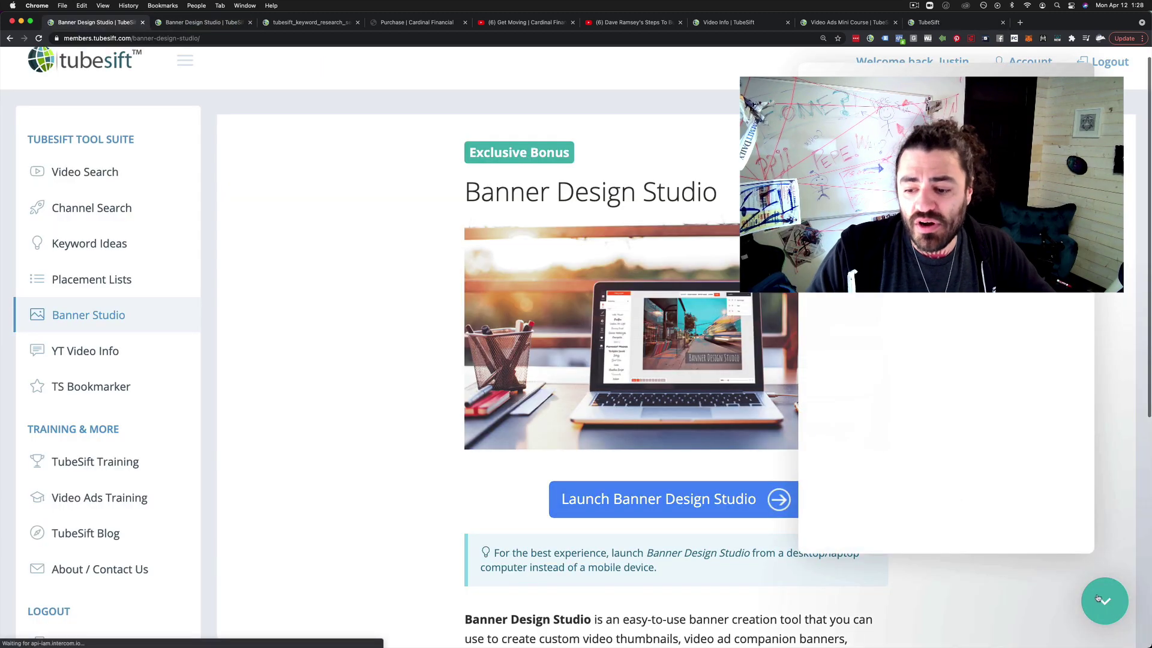
click(1101, 600)
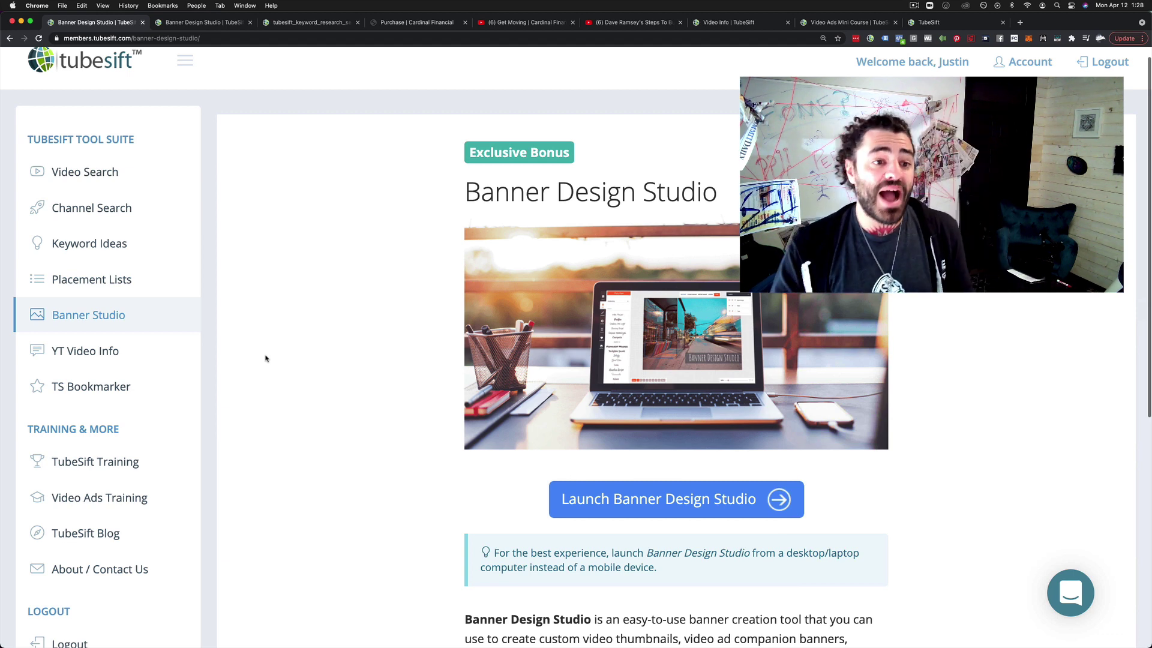
scroll(265, 358, up, 1)
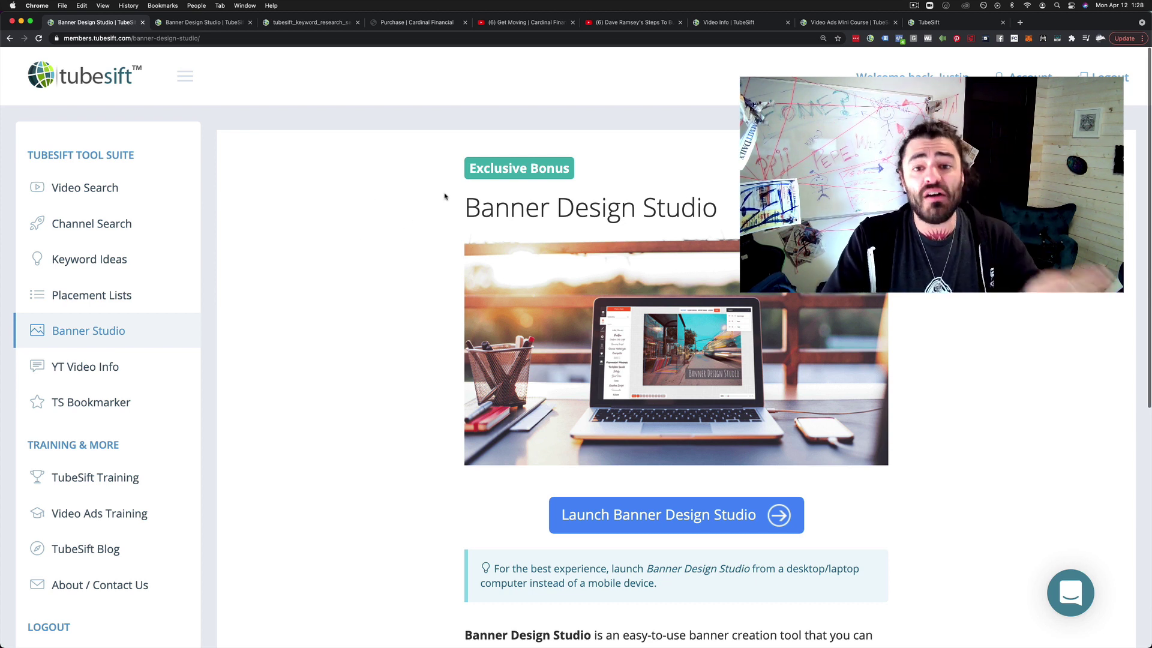
click(108, 554)
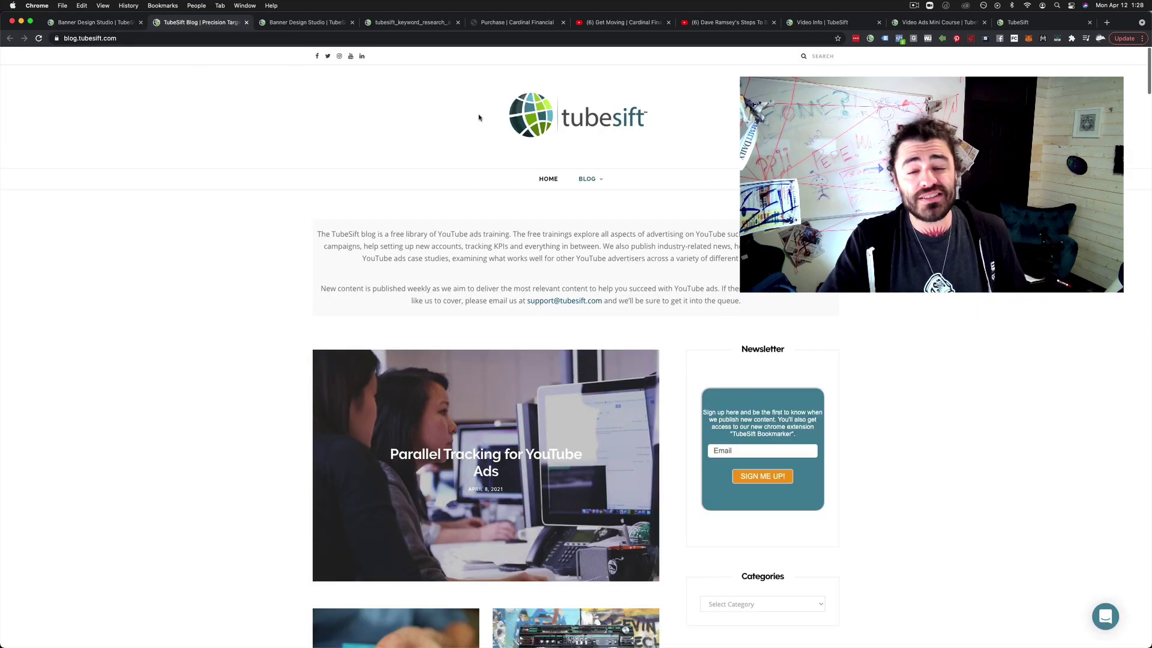
scroll(577, 360, down, 5)
scroll(576, 361, down, 5)
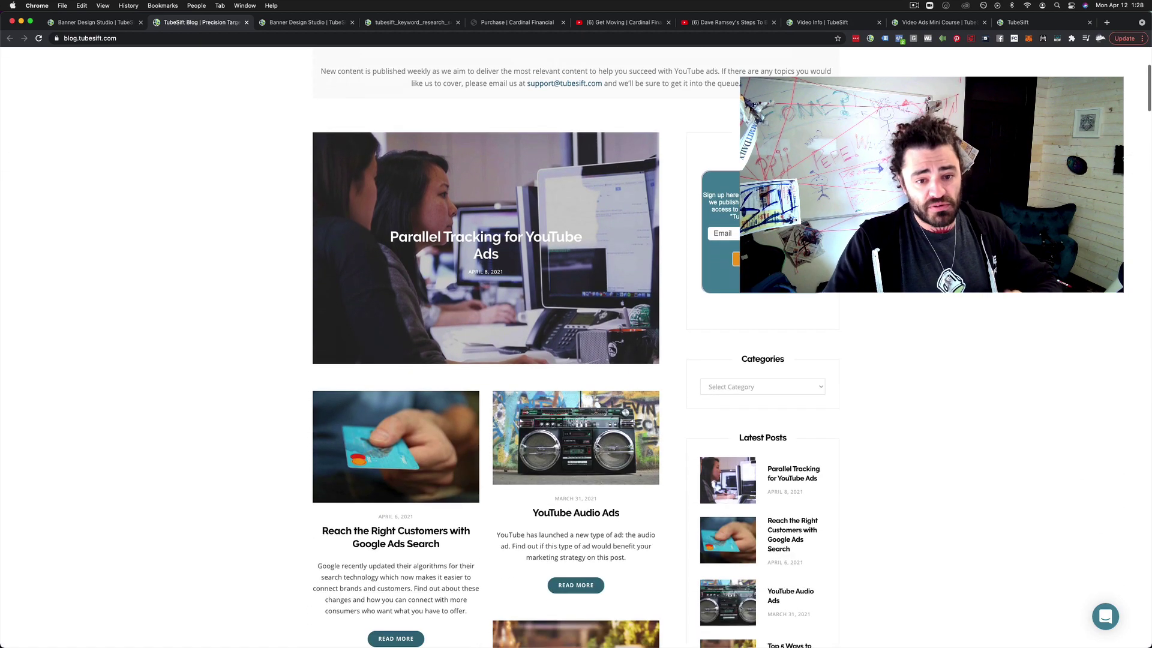
scroll(576, 360, down, 5)
scroll(486, 360, down, 4)
scroll(486, 361, down, 4)
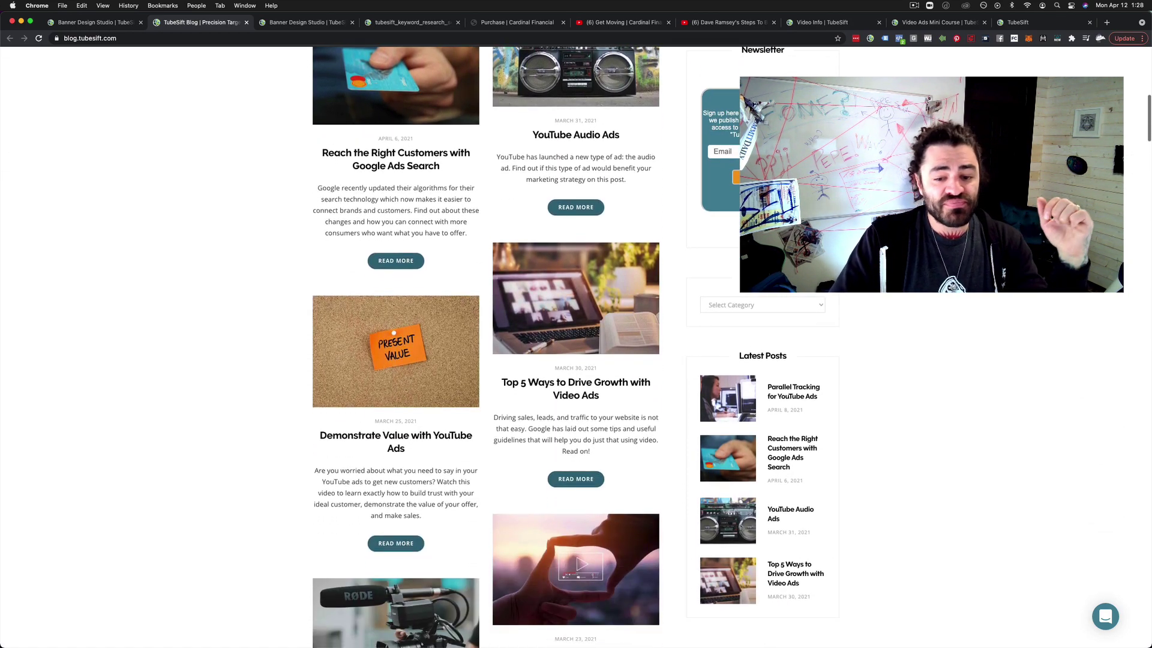
scroll(486, 360, down, 4)
scroll(486, 360, down, 4)
scroll(487, 360, down, 5)
scroll(486, 360, down, 5)
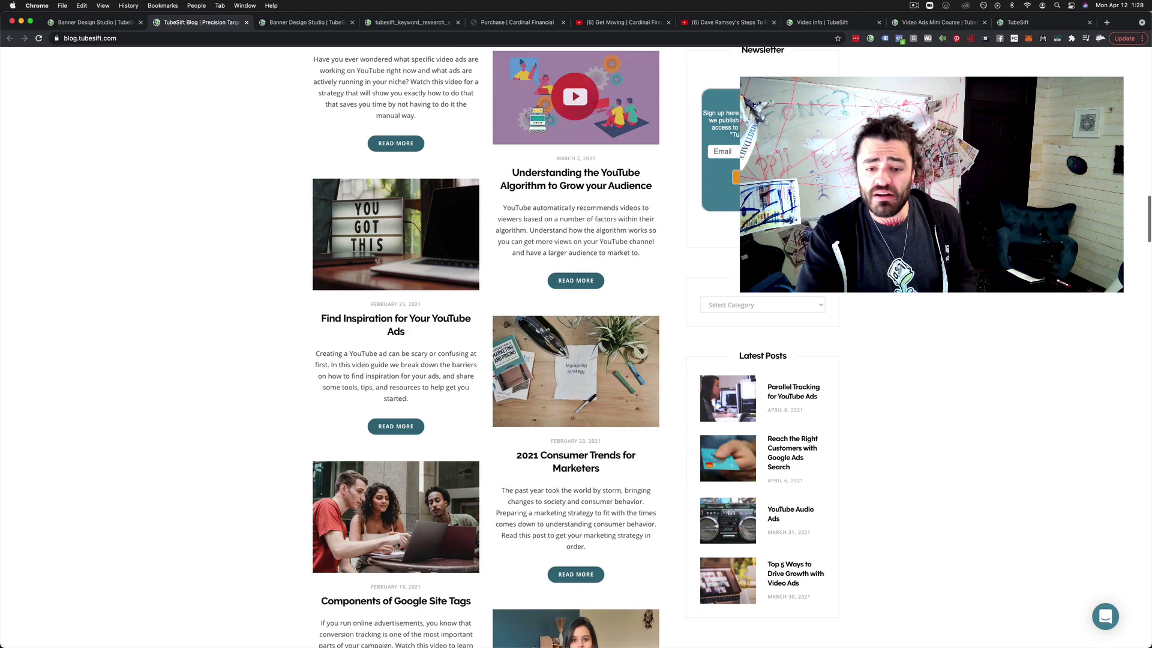
scroll(486, 361, down, 4)
scroll(486, 360, down, 4)
scroll(486, 361, up, 5)
scroll(486, 361, up, 5)
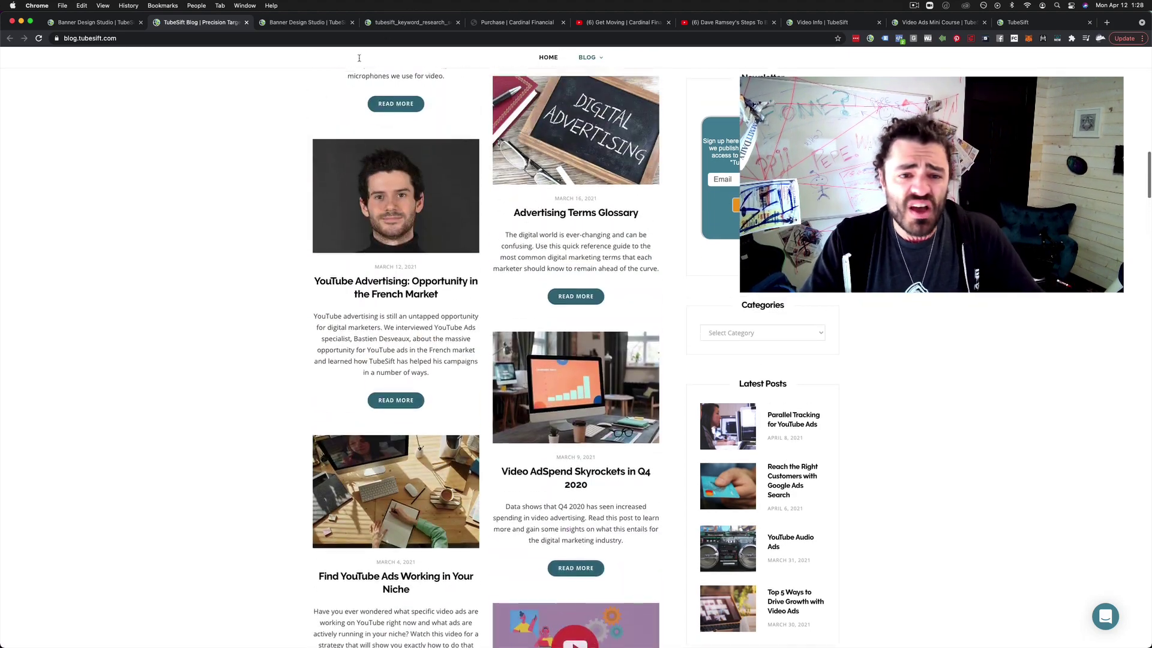
scroll(486, 360, up, 5)
scroll(268, 194, up, 5)
scroll(269, 194, up, 5)
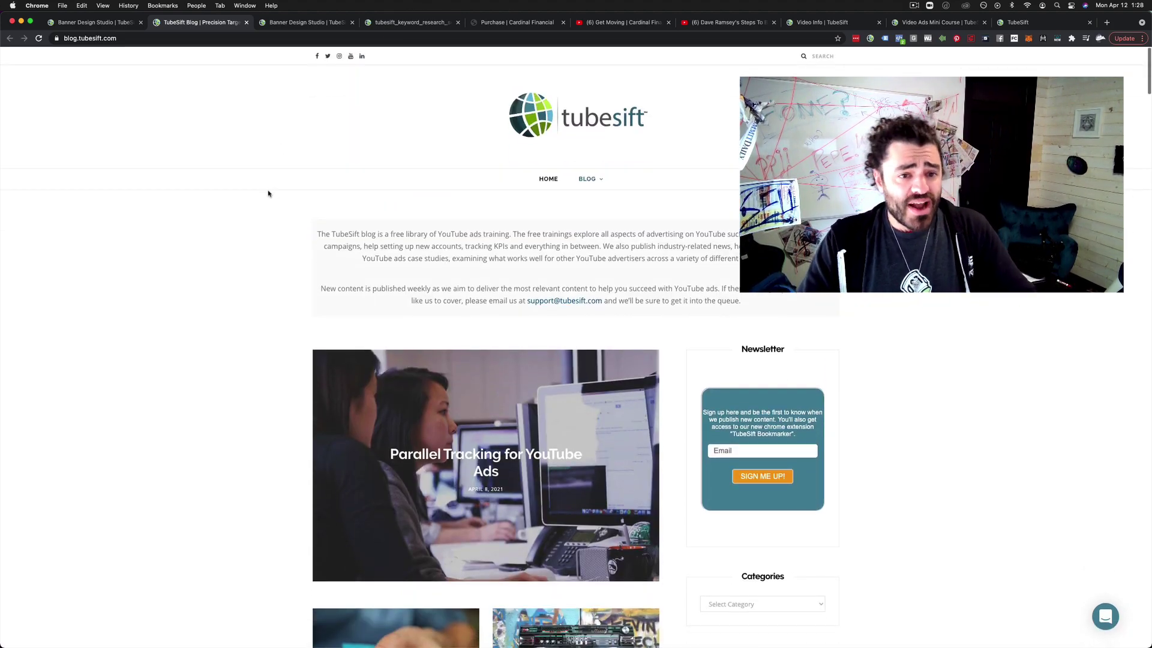